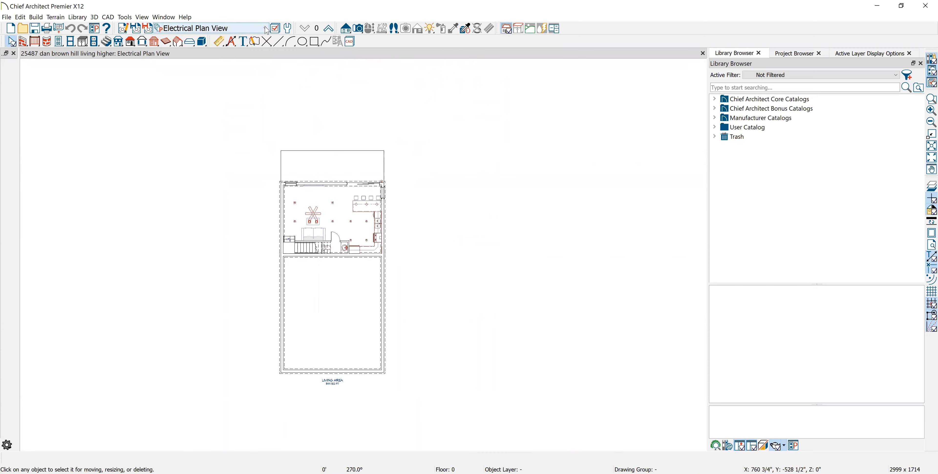
- Examine the Floor Plan View Dimensioned layout around the concrete slab and the rooms below it
scroll(265, 27, "down", 1)
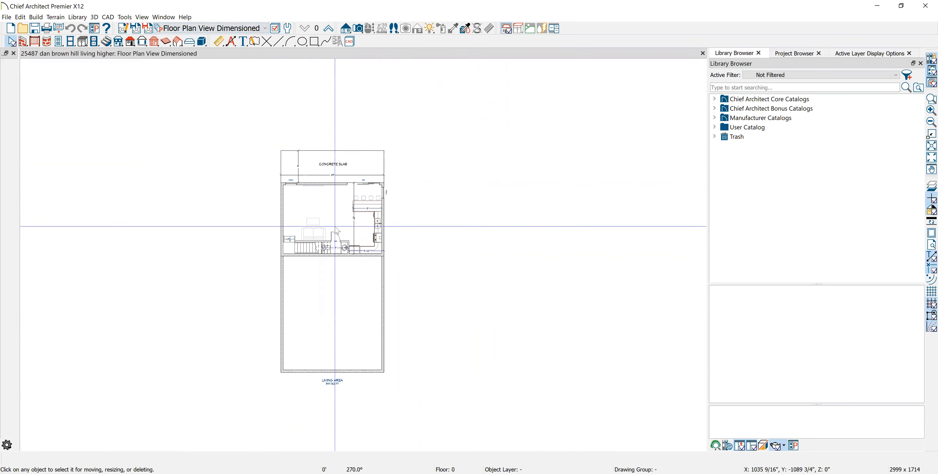
scroll(341, 232, "up", 2)
scroll(339, 232, "down", 1)
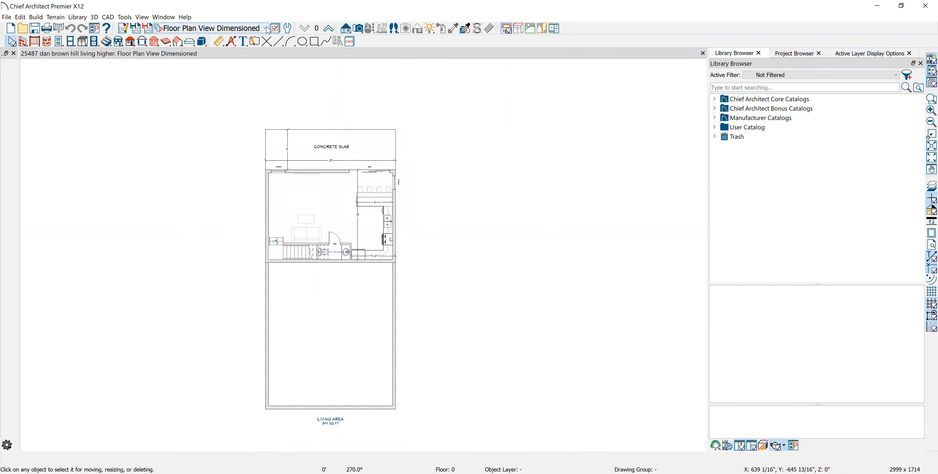
scroll(405, 324, "up", 10)
middle_click_drag(323, 151, 327, 218)
middle_click_drag(182, 191, 195, 279)
scroll(205, 234, "down", 6)
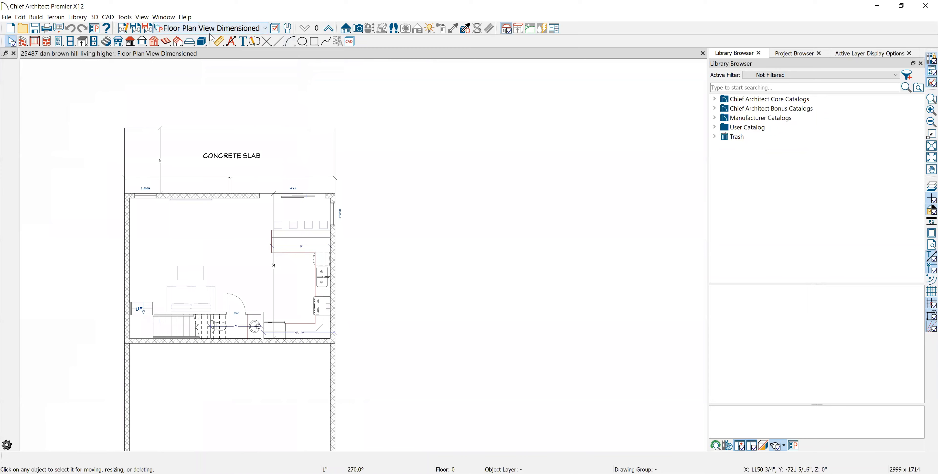
- Switch the plan to the saved Working Plan View
left_click(269, 29)
left_click(199, 48)
scroll(254, 240, "down", 1)
middle_click_drag(255, 240, 323, 171)
- Create a new dimension default named "Working plan view dimension" in the Working Plan View's selected defaults, based on the 1/4" Scale Dimension Defaults
left_click(124, 29)
left_click(183, 143)
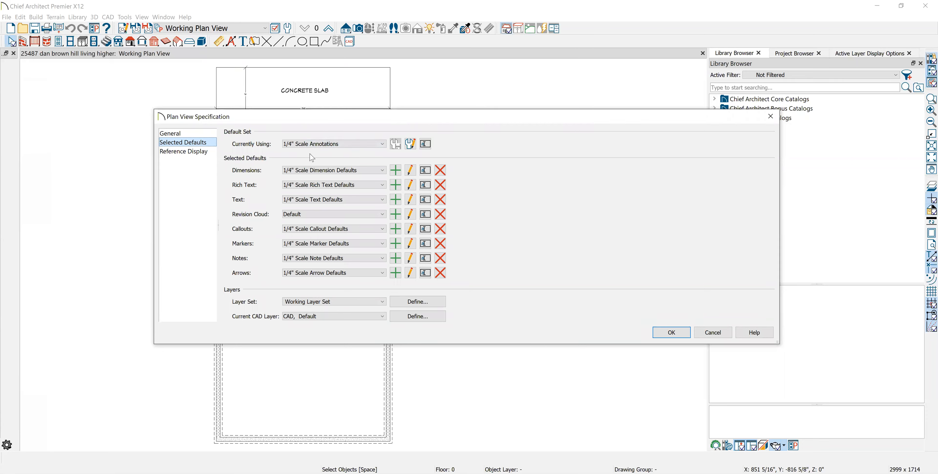
left_click(396, 170)
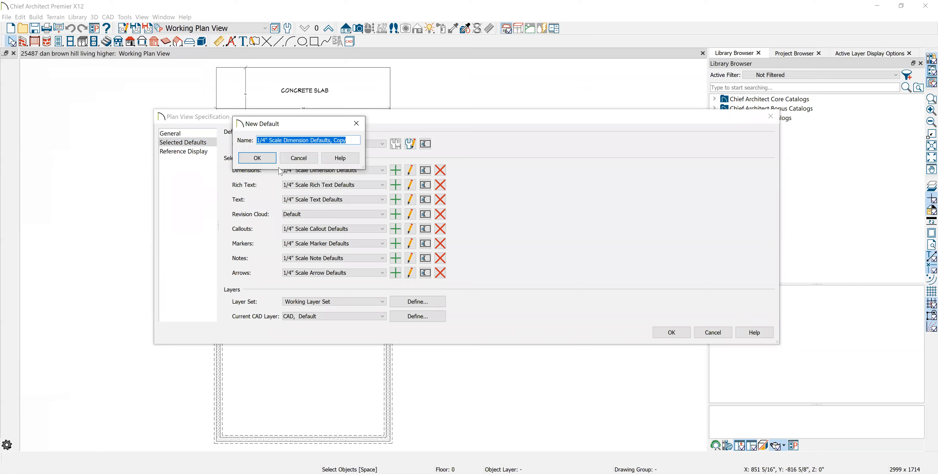
type("Working ")
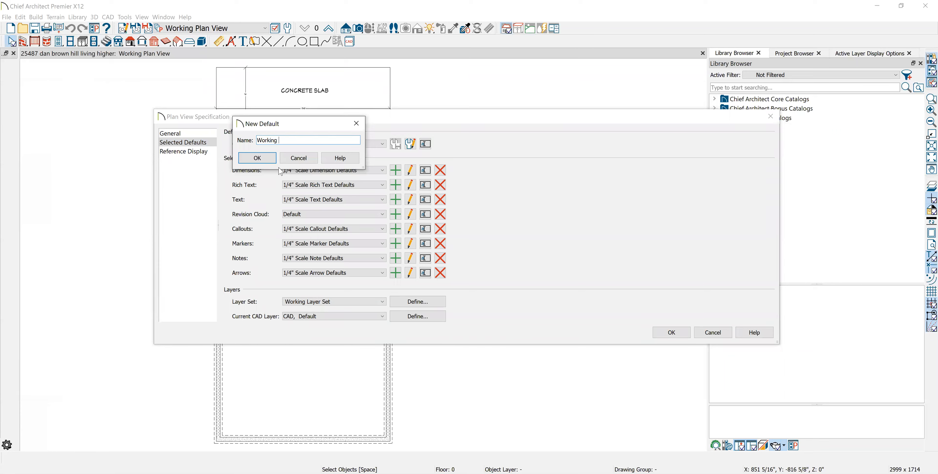
type("plan v")
type("iew dim v")
type("ension")
left_click(257, 158)
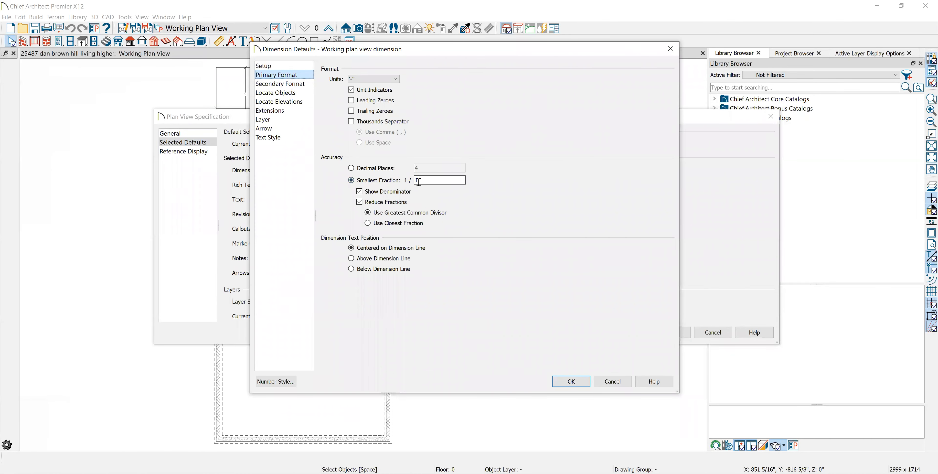
- Review the primary format, secondary format and object location settings of the new dimension default
left_click(273, 85)
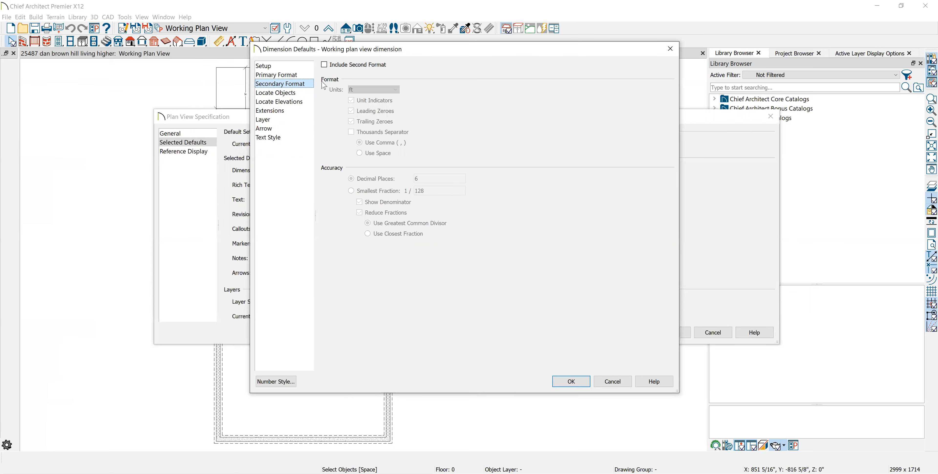
left_click(279, 95)
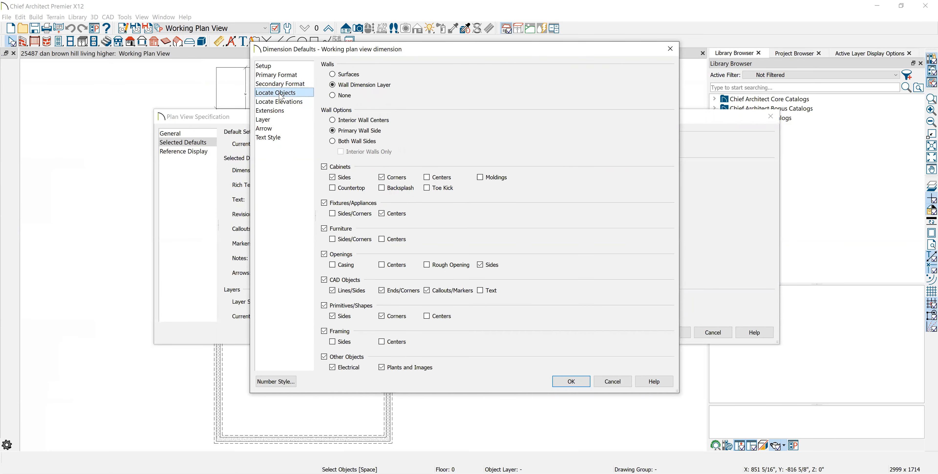
left_click(279, 84)
left_click(281, 76)
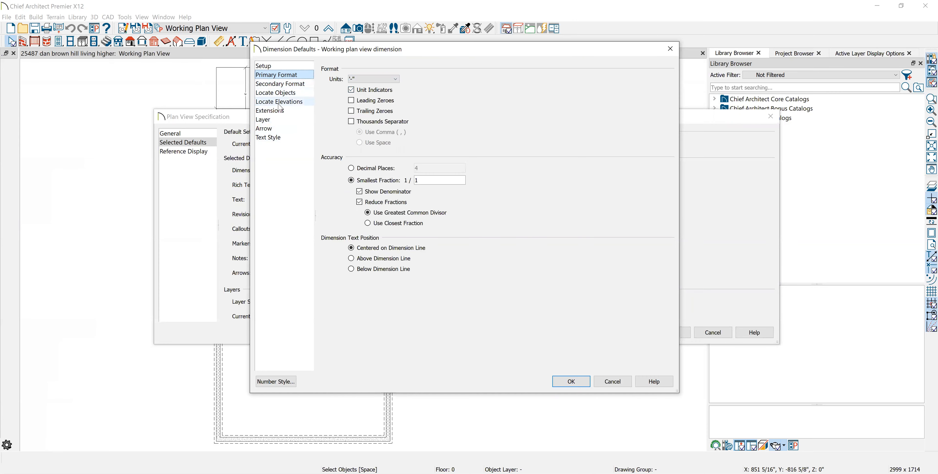
left_click(275, 92)
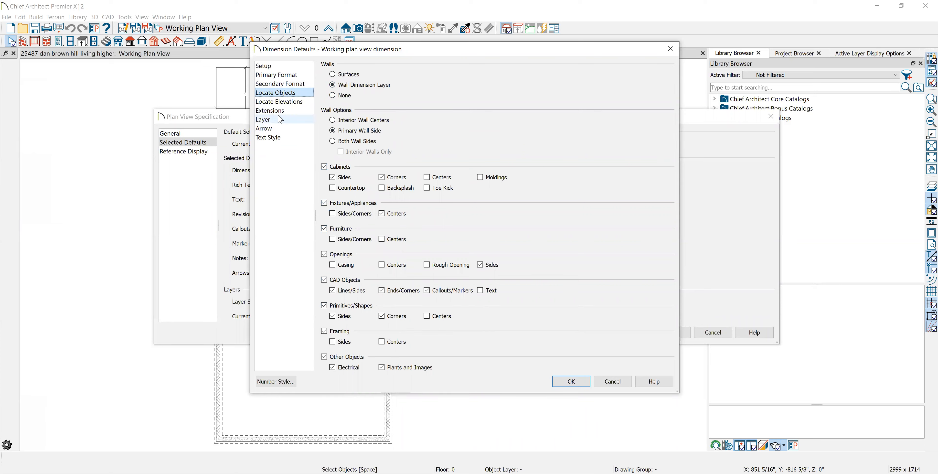
- Copy the "Dimensions, Manual" layer in the Working Layer Set and rename the copy "Working plan Layer"
left_click(263, 119)
left_click(497, 76)
left_click(345, 314)
left_click(327, 135)
type("Working ")
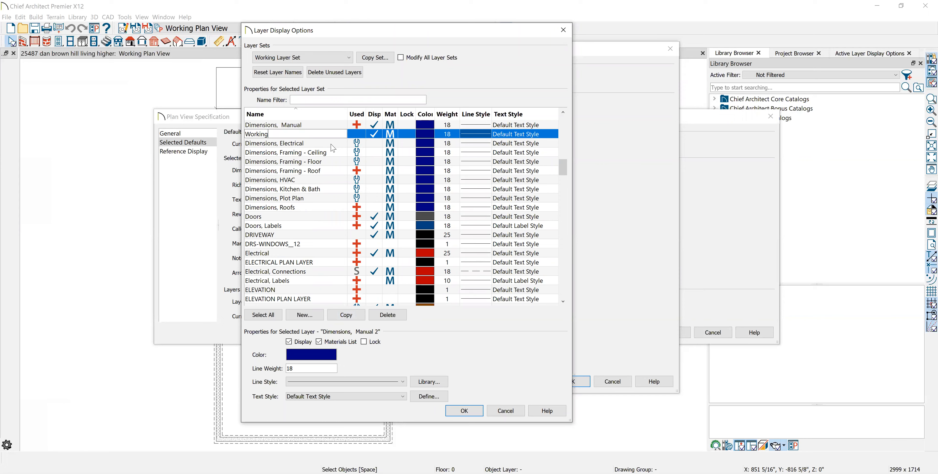
type("plan")
type("Layer")
key("Return")
- Assign the "Working plan Layer" to the "Working plan view dimension" default
scroll(315, 169, "down", 3)
scroll(306, 184, "up", 5)
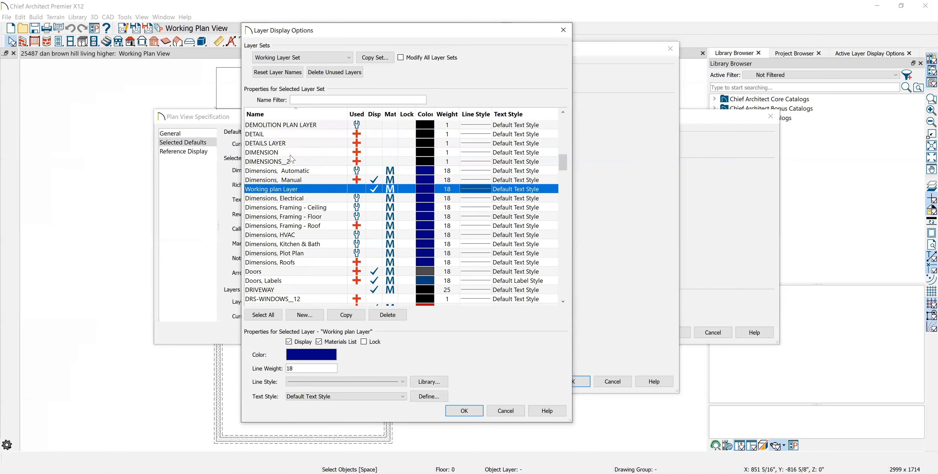
scroll(295, 150, "up", 2)
scroll(293, 180, "down", 1)
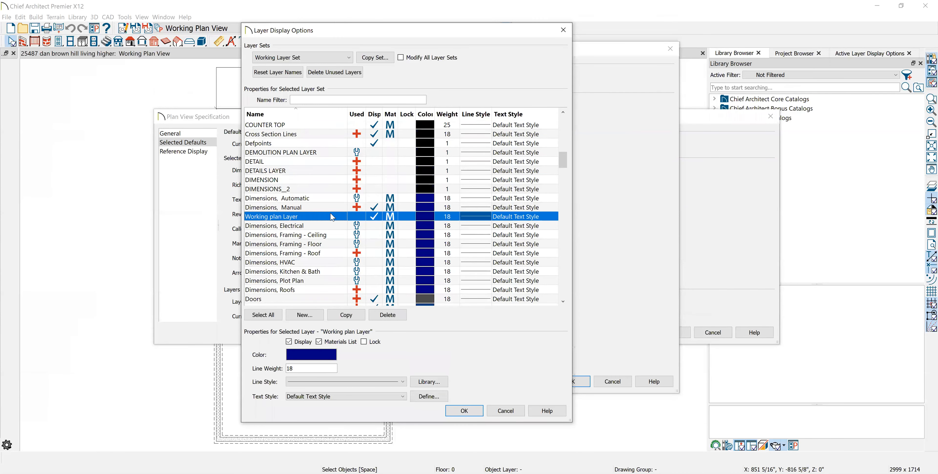
left_click(475, 412)
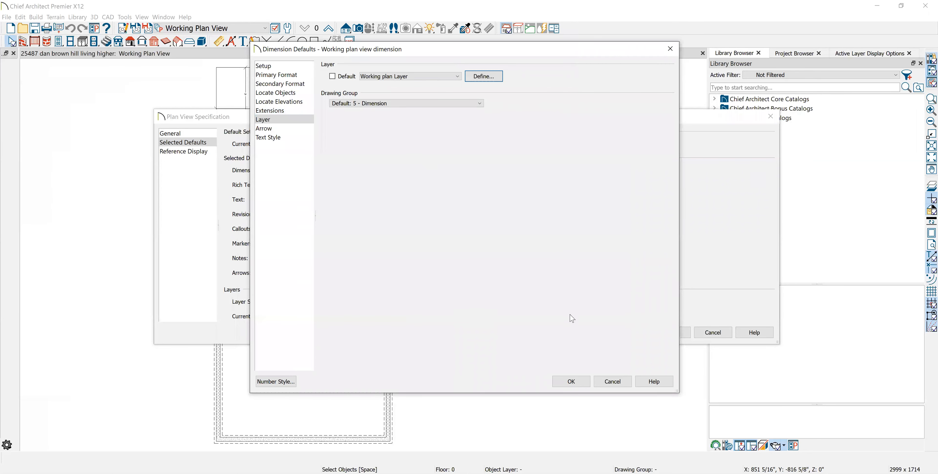
- Check the arrow and text style settings of the new dimension default and accept the default
left_click(580, 385)
left_click(268, 128)
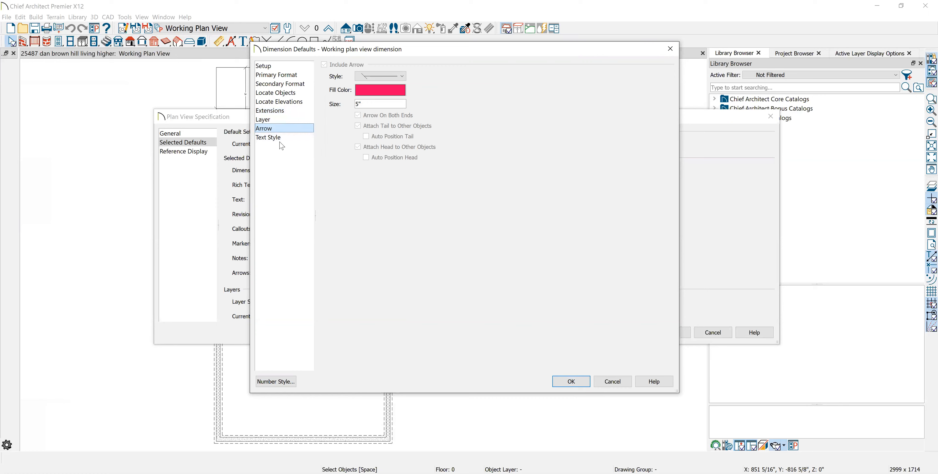
left_click(271, 138)
left_click(578, 386)
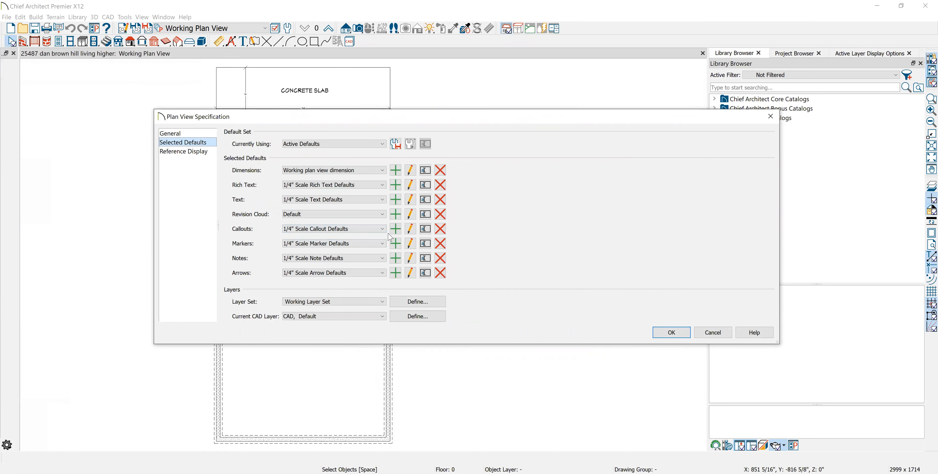
- Review the 1/4" scale arrow, note and marker defaults without changing them
left_click(411, 274)
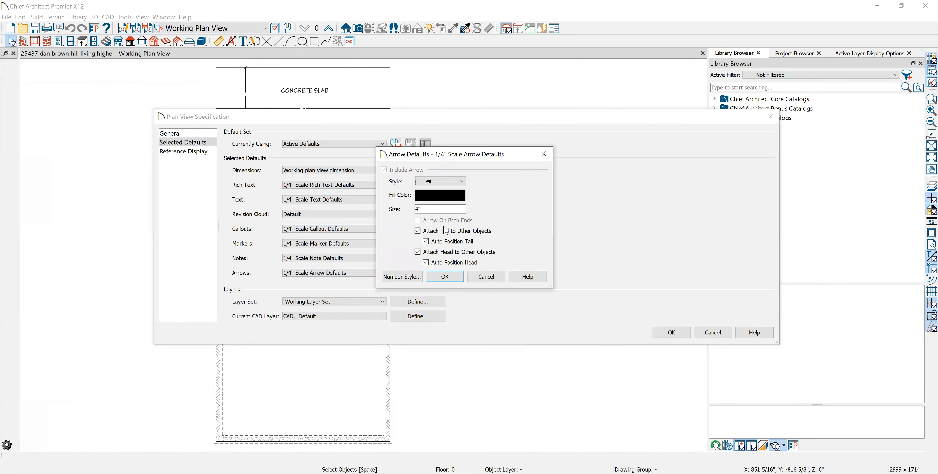
left_click(445, 277)
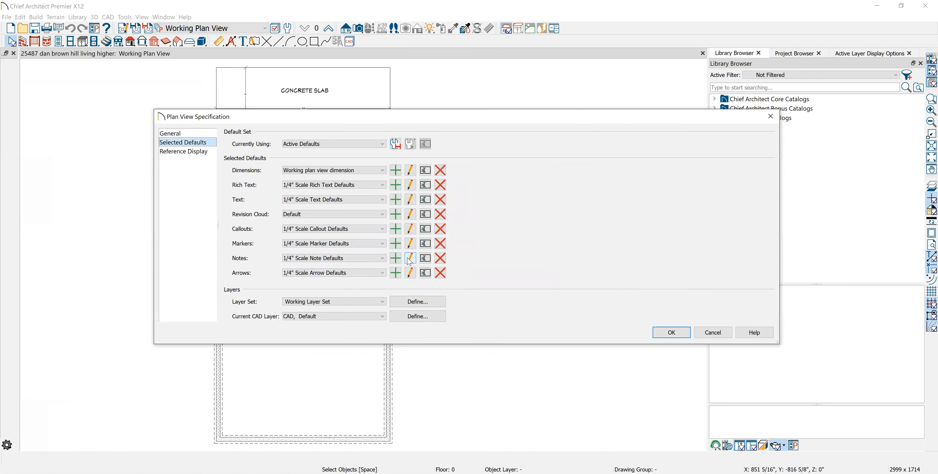
left_click(410, 260)
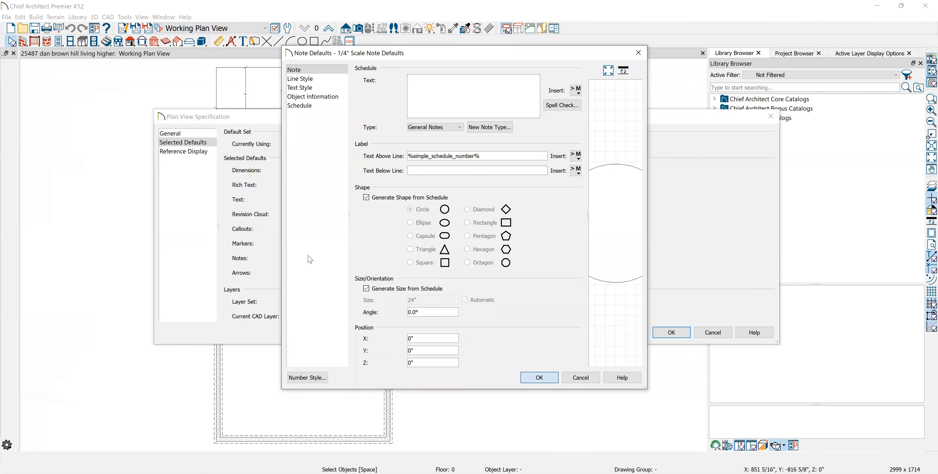
key("Escape")
left_click(410, 244)
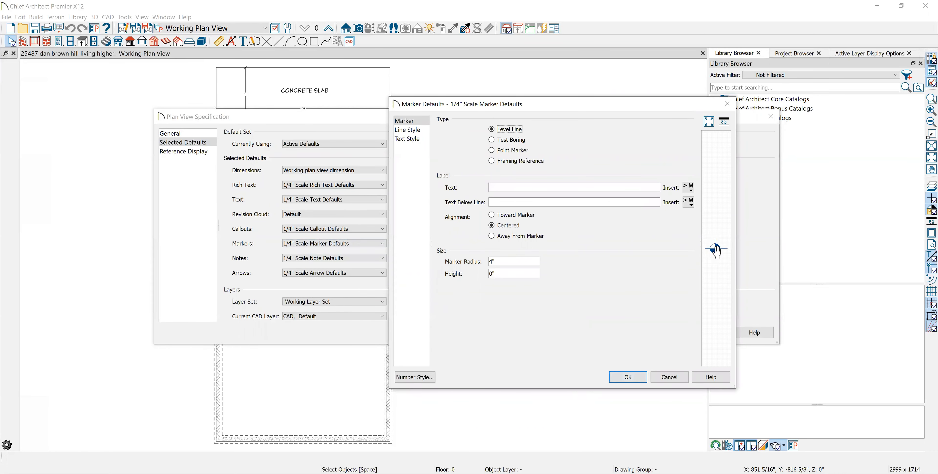
left_click(633, 380)
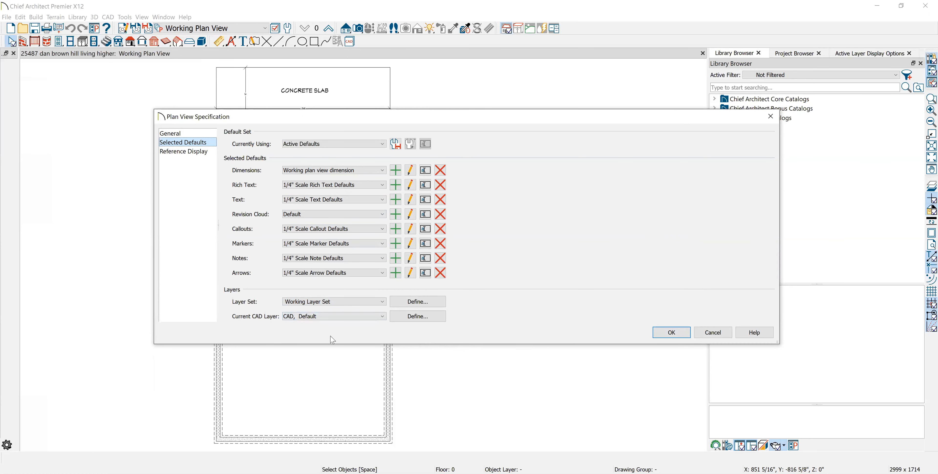
- Accept the plan view specification and switch to the Electrical Plan View, saving the modified Working Plan View settings
left_click(671, 332)
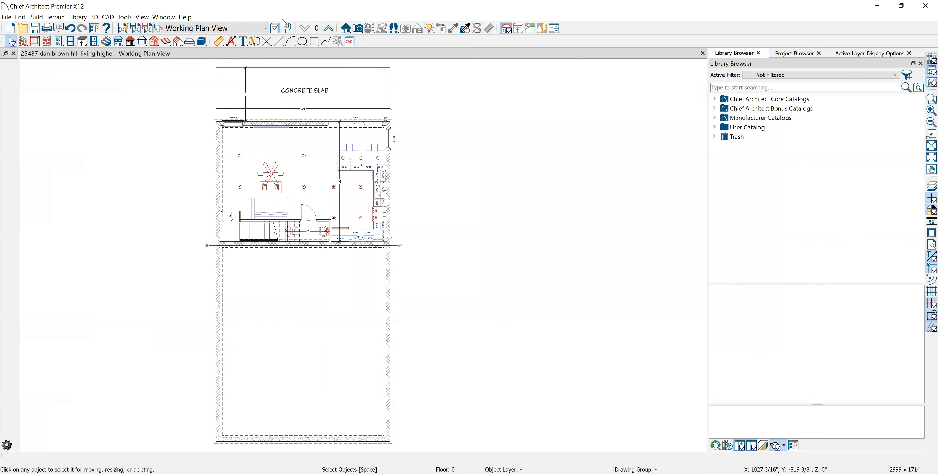
left_click(265, 29)
left_click(243, 62)
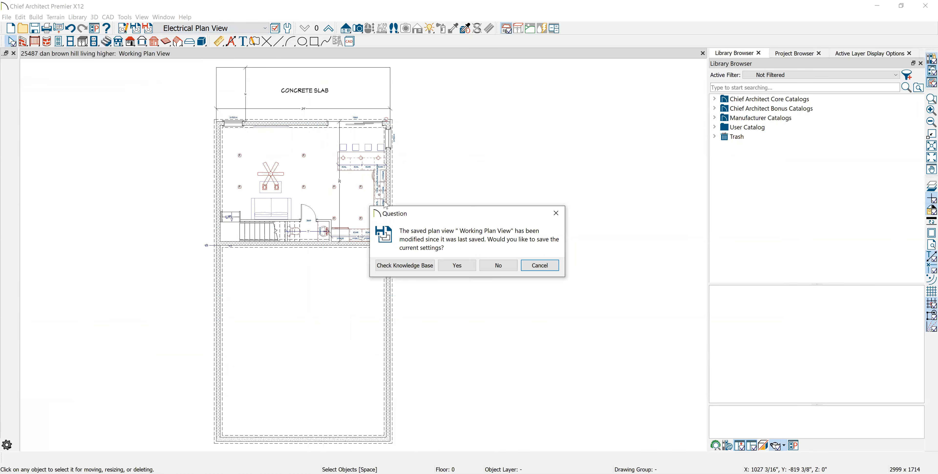
left_click(459, 266)
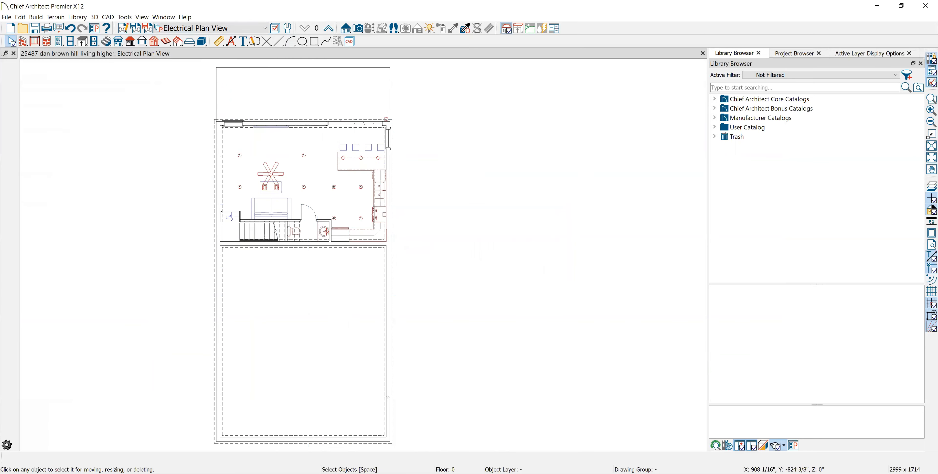
- Display the Floor Plan View Dimensioned and the Floor Plan View Shell to compare them
left_click(263, 29)
left_click(243, 73)
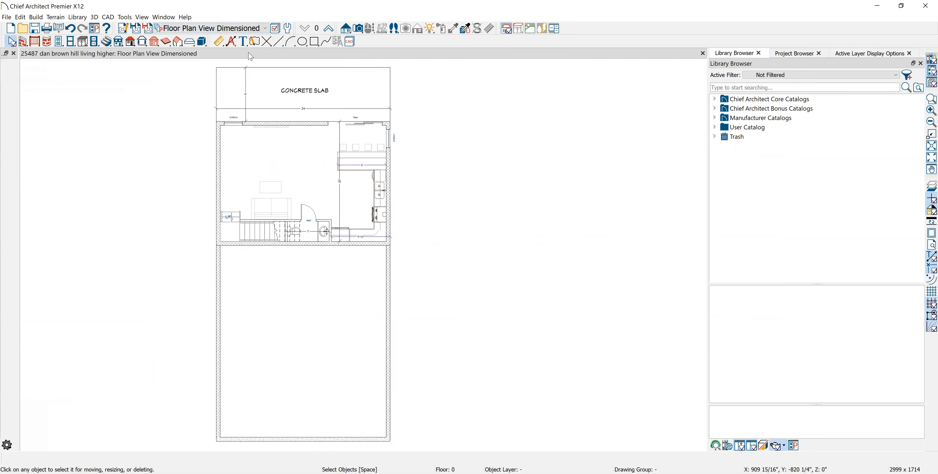
left_click(263, 29)
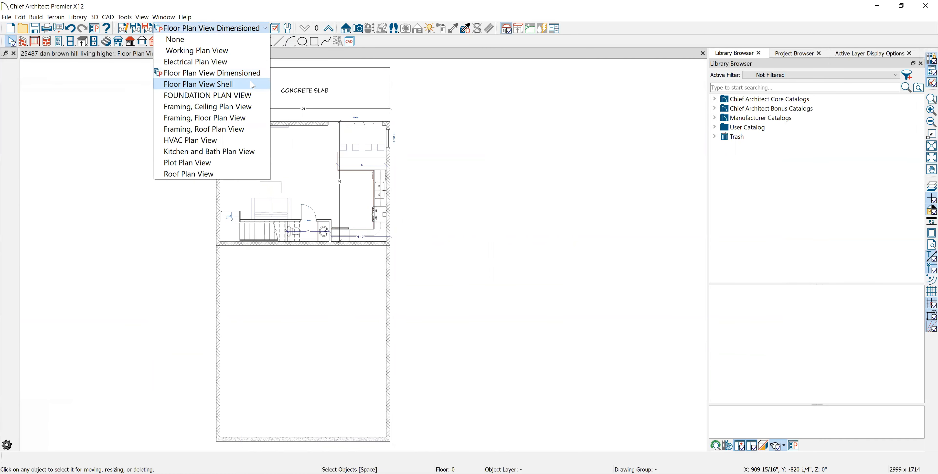
left_click(243, 84)
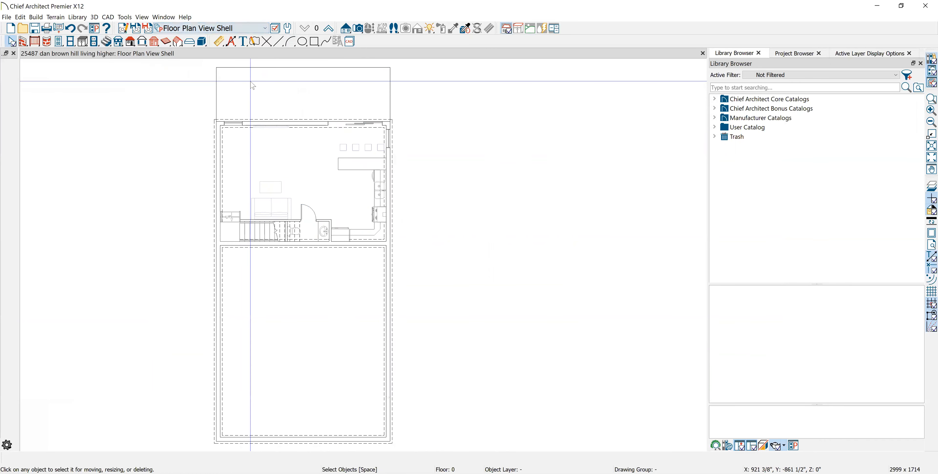
- Display the framing plan views for ceiling, floor and roof one after another
left_click(264, 29)
left_click(243, 93)
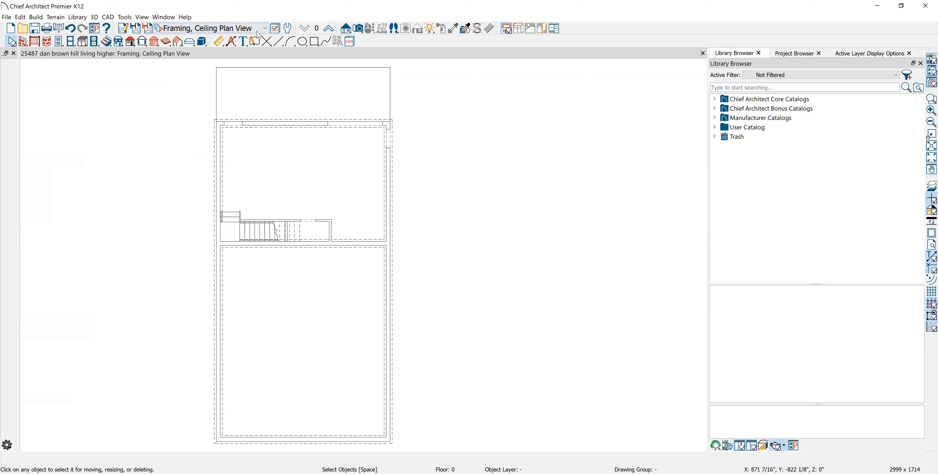
left_click(262, 29)
left_click(240, 118)
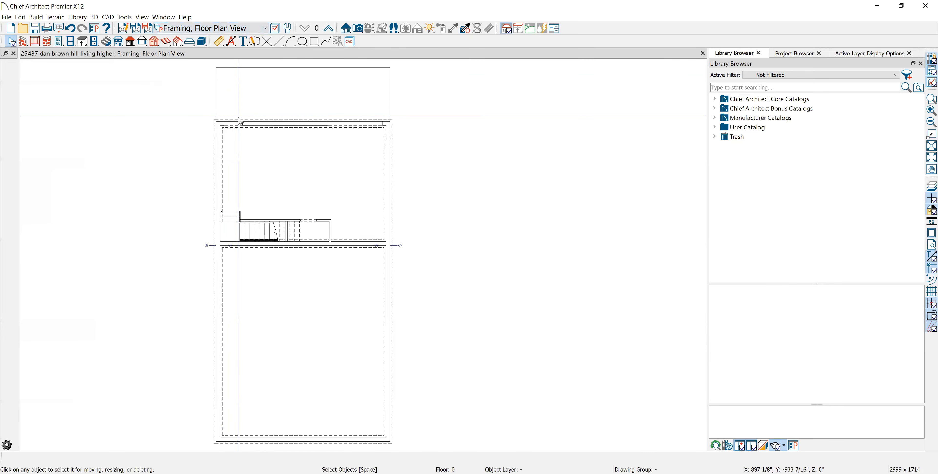
left_click(265, 30)
left_click(240, 128)
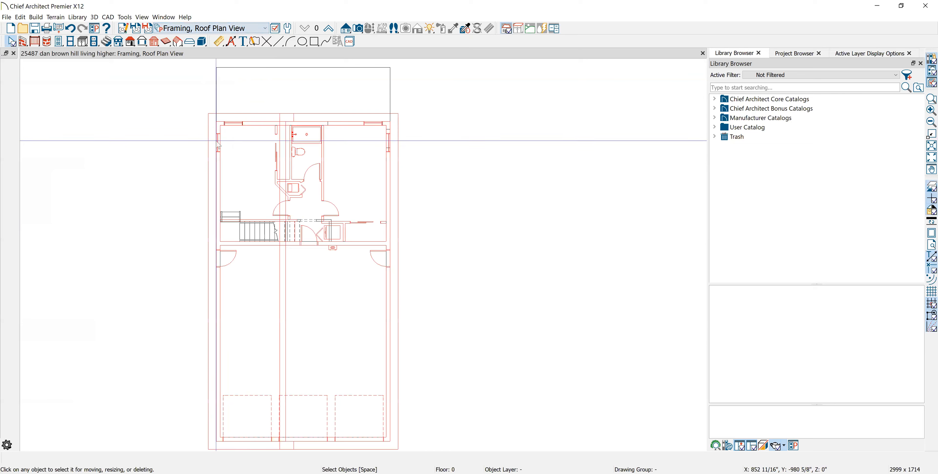
- Inspect the kitchen cabinets in the Kitchen and Bath Plan View and switch to the Plot Plan View
left_click(264, 30)
left_click(223, 139)
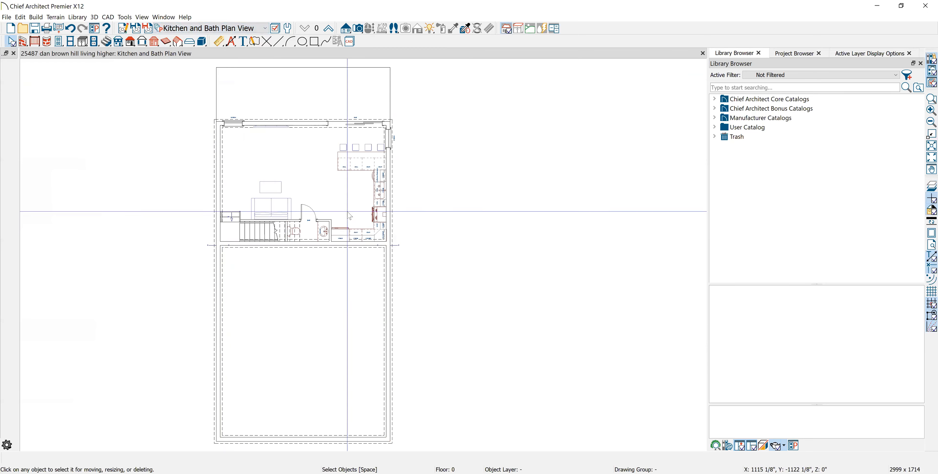
scroll(350, 184, "up", 3)
scroll(350, 184, "up", 2)
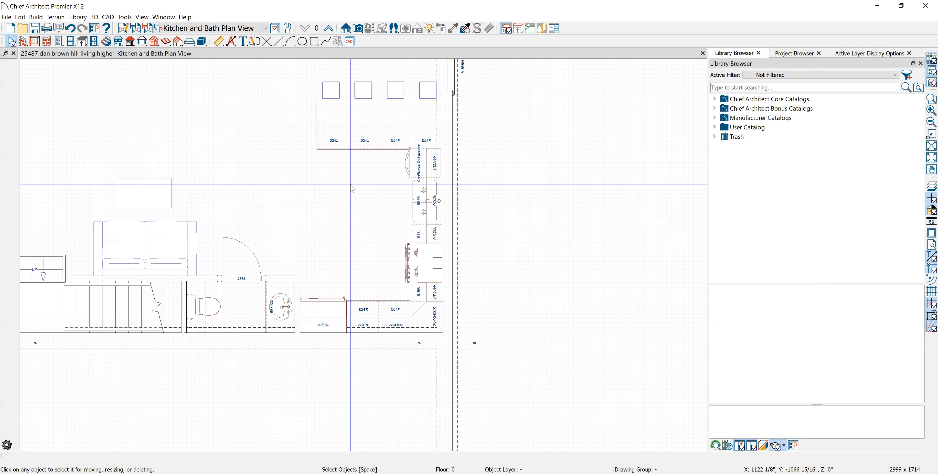
scroll(352, 188, "down", 3)
left_click(250, 28)
left_click(236, 162)
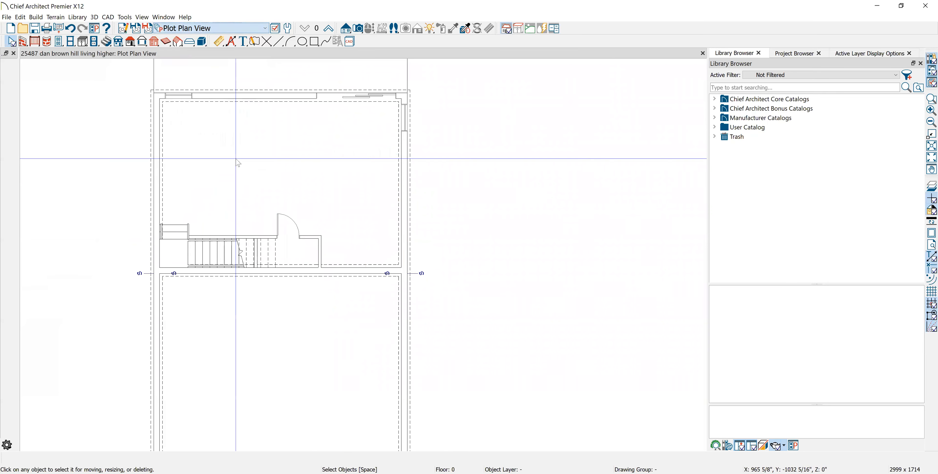
- Display the Roof Plan View and return to the Working Plan View to look over its dimensions
left_click(262, 29)
left_click(237, 174)
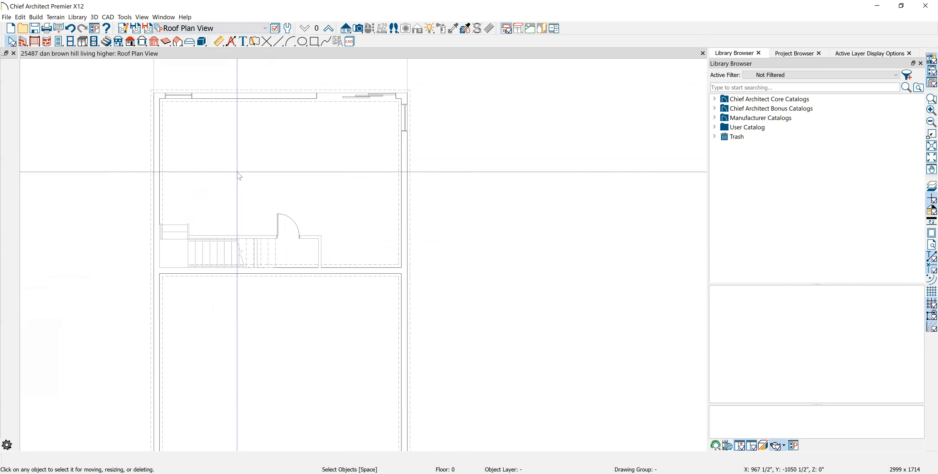
left_click(266, 29)
left_click(237, 48)
scroll(319, 125, "up", 1)
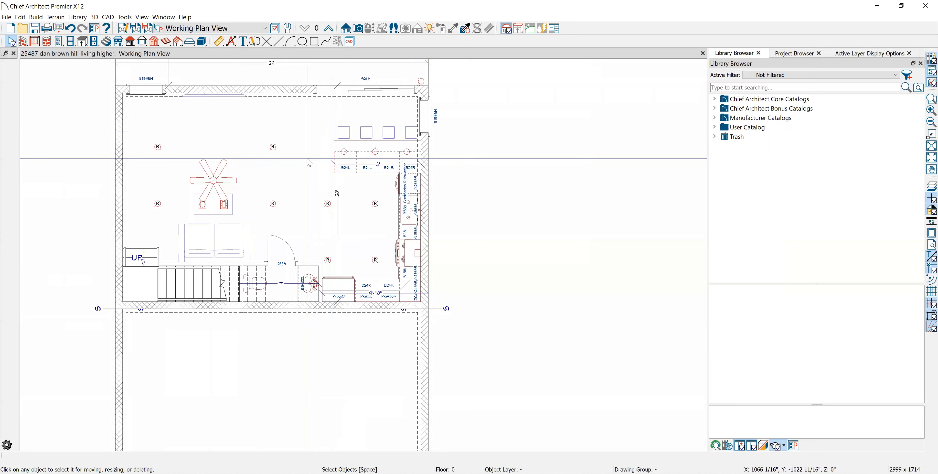
scroll(328, 182, "down", 2)
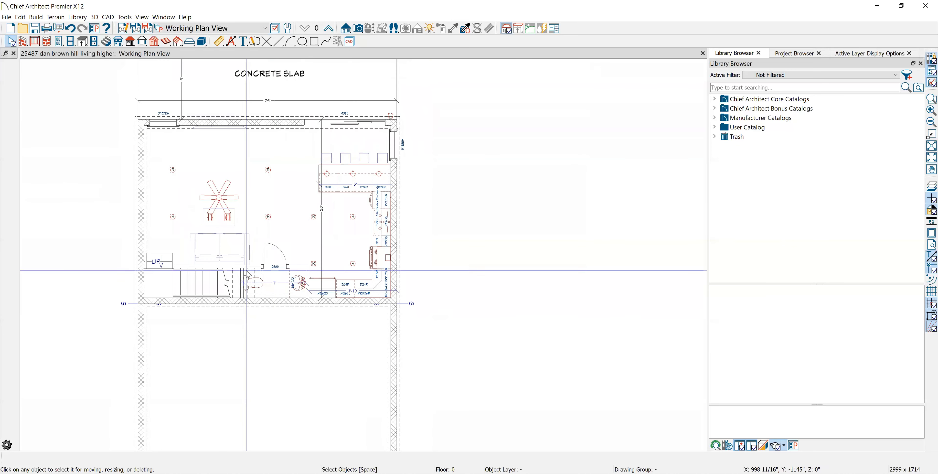
- Delete the existing vertical interior dimension, the 24' overall width dimension and the concrete slab's dimension from the Working Plan View
double_click(322, 211)
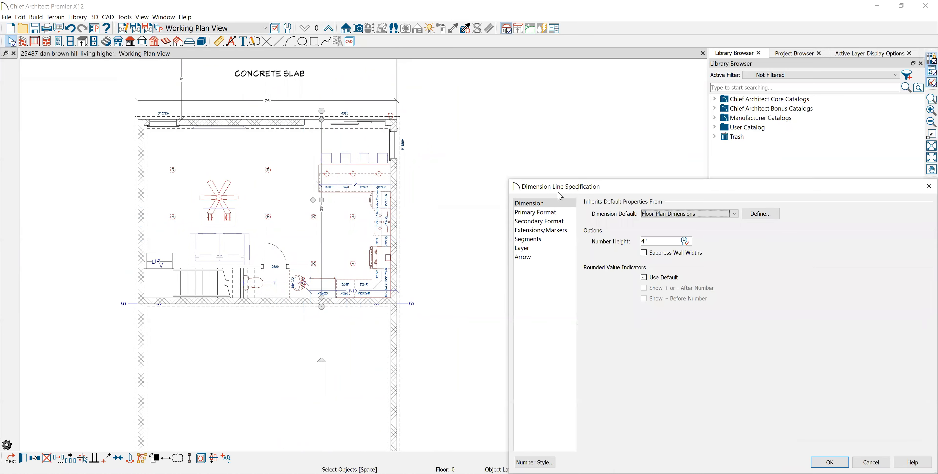
left_click(873, 461)
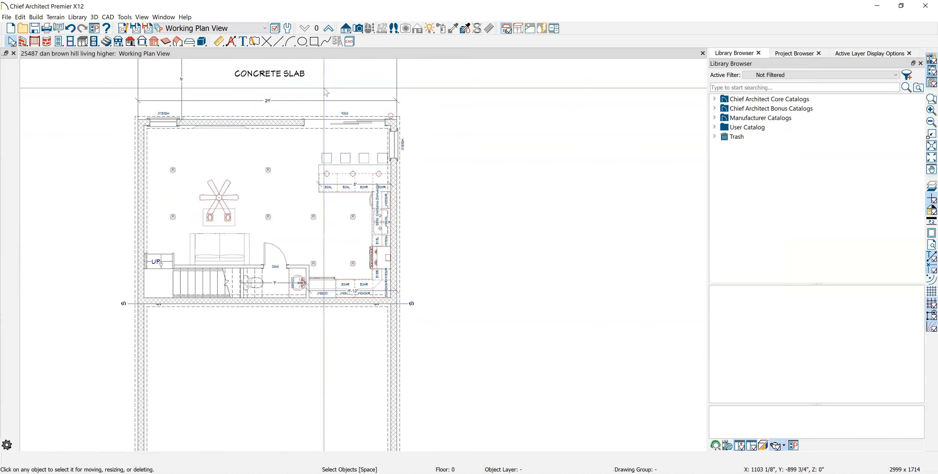
left_click(254, 117)
left_click(271, 100)
key("Delete")
middle_click_drag(286, 168, 293, 219)
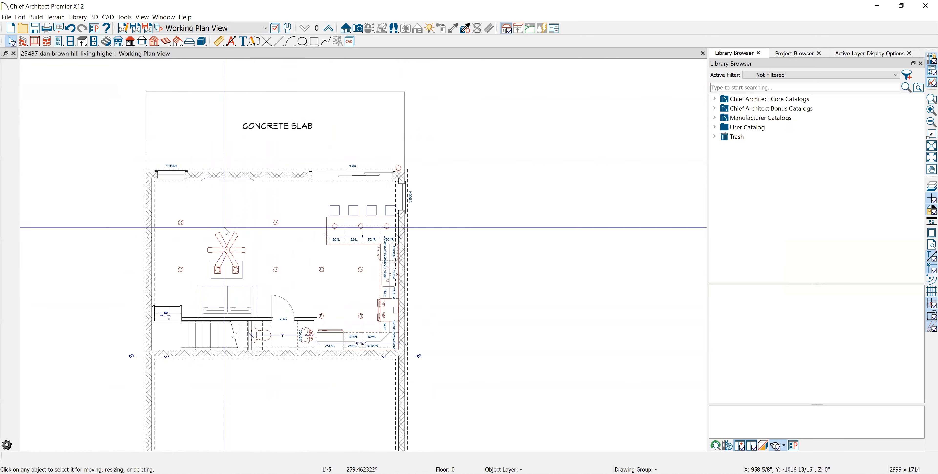
- Draw a vertical point-to-point dimension across the living area, from the wall below the stairs up to the exterior wall by the slab
left_click(218, 41)
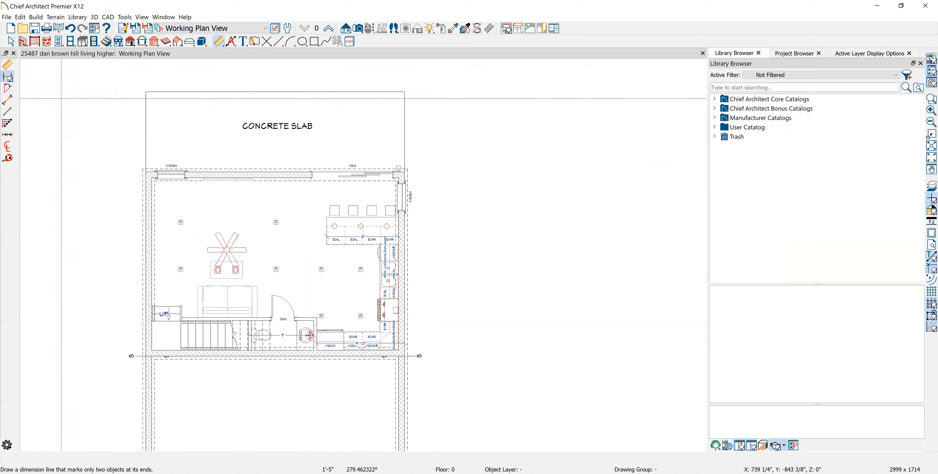
left_click(7, 111)
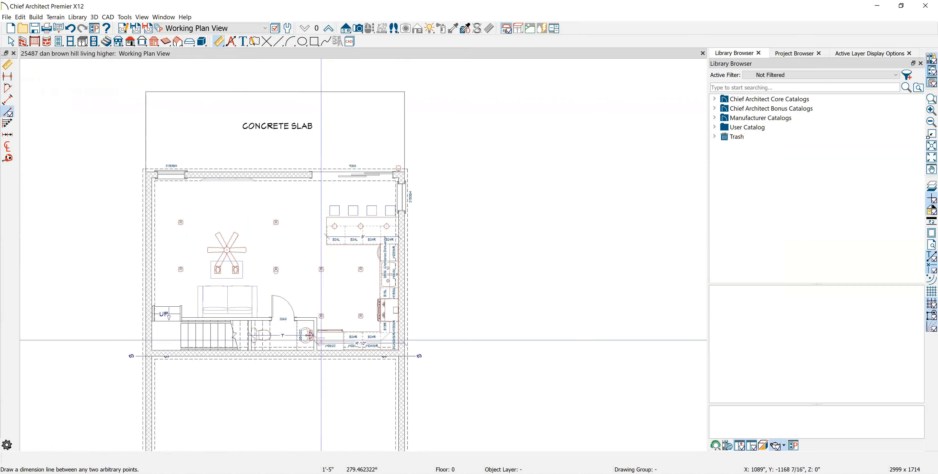
scroll(271, 355, "up", 2)
left_click_drag(266, 352, 255, 132)
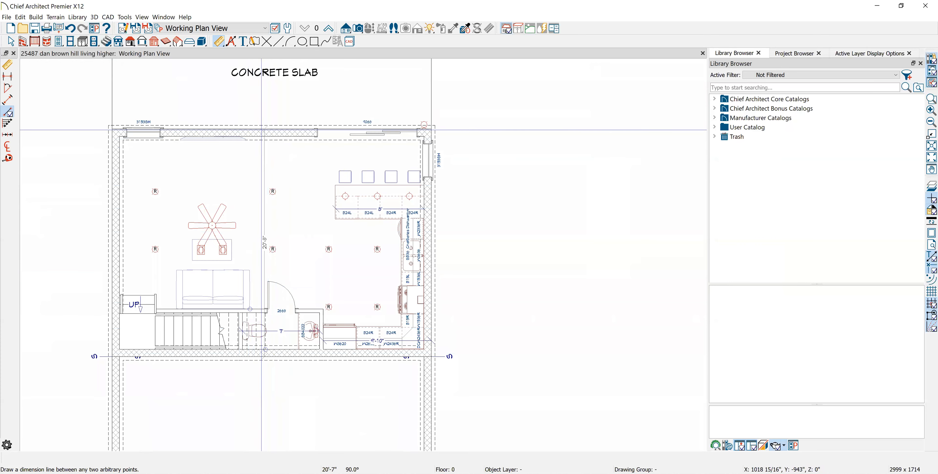
key("space")
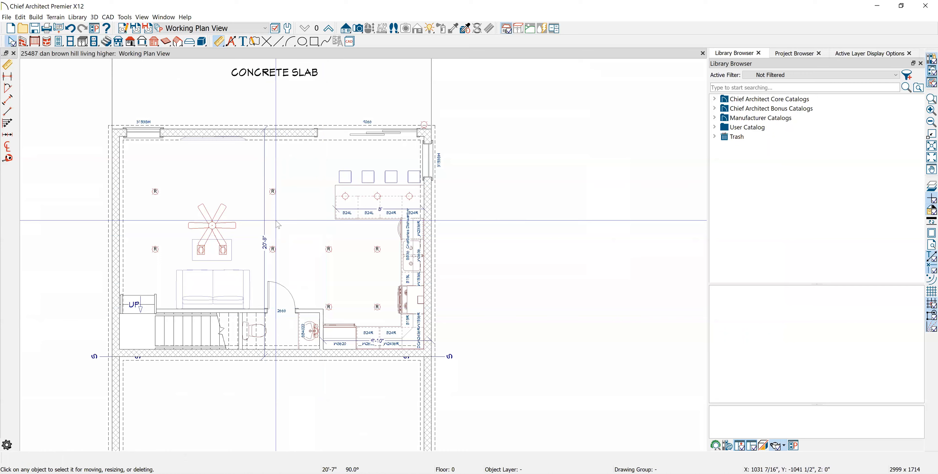
scroll(269, 243, "up", 1)
scroll(276, 70, "down", 1)
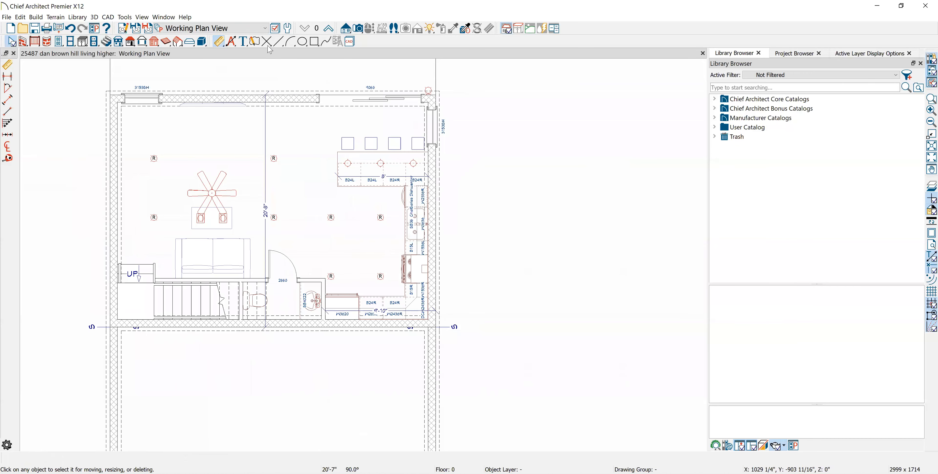
- Check the Electrical Plan View and hide the new working dimension's layer in the Floor Plan View Dimensioned
left_click(267, 31)
left_click(197, 60)
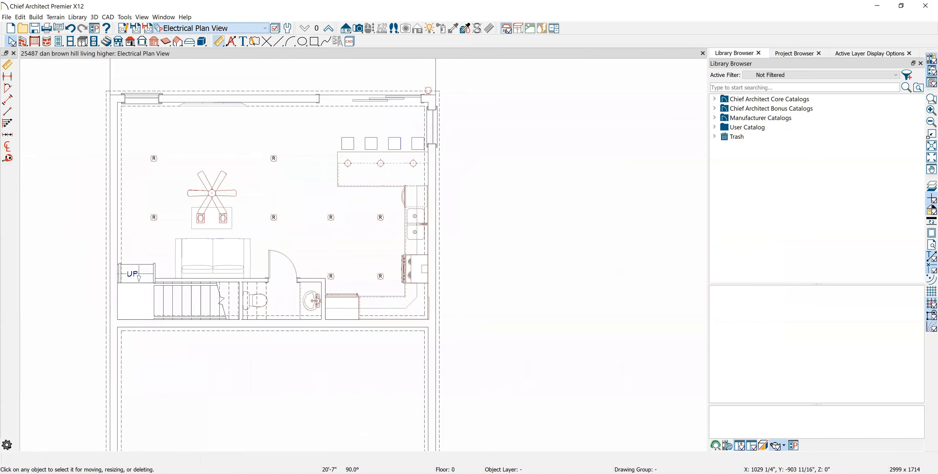
left_click(262, 31)
left_click(196, 71)
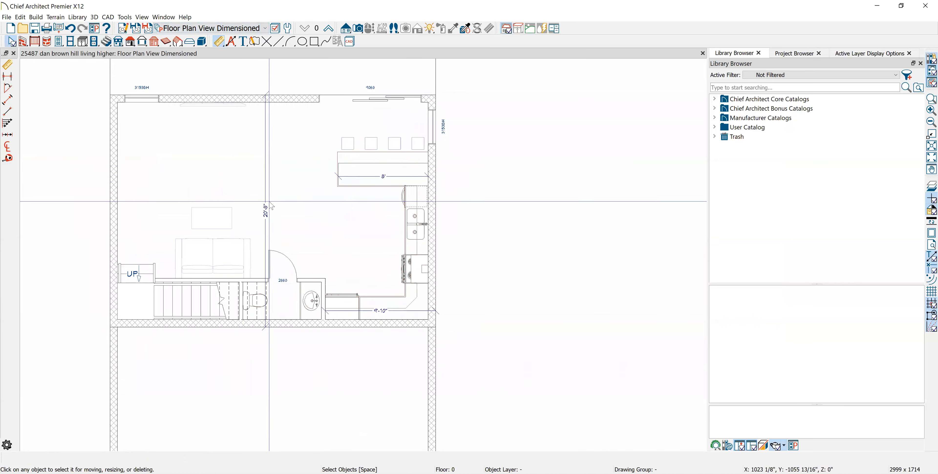
left_click(265, 209)
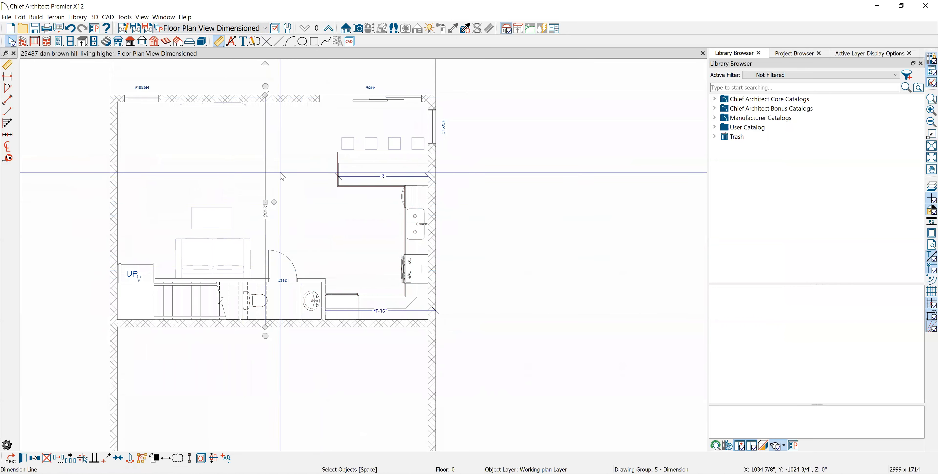
key("Delete")
- Check the Floor Plan View Shell and the FOUNDATION PLAN VIEW for the working dimension
left_click(266, 29)
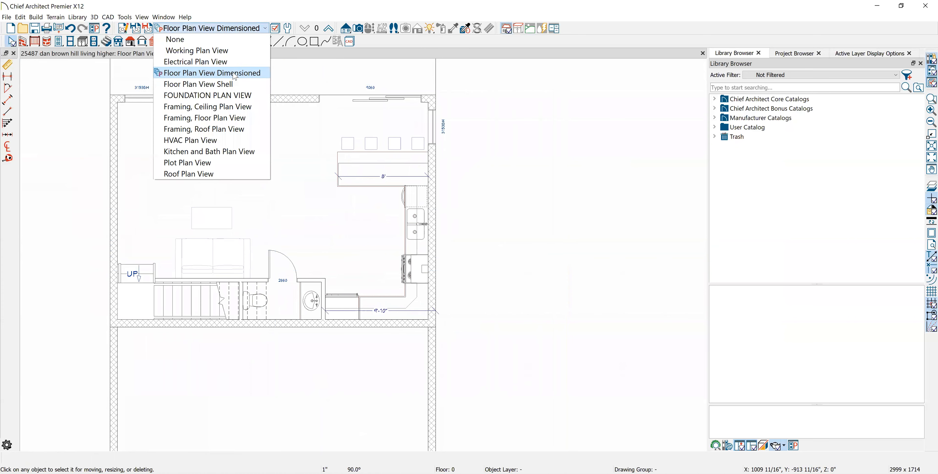
left_click(204, 84)
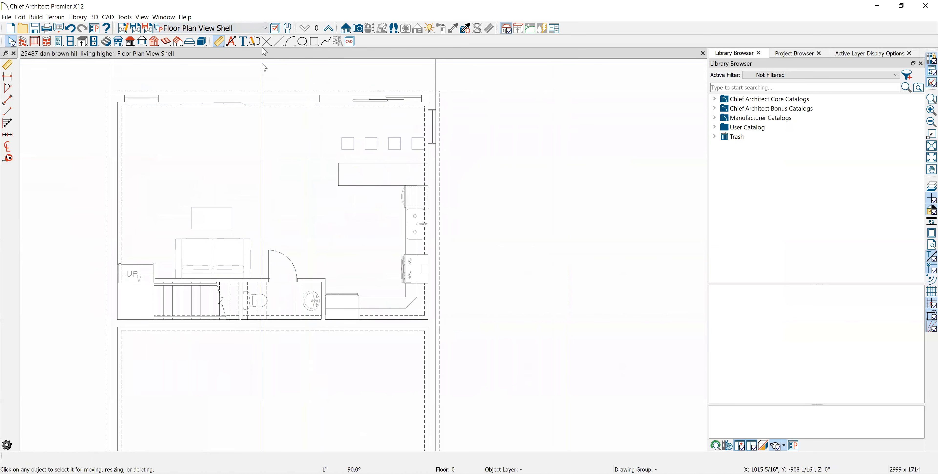
left_click(264, 30)
left_click(239, 95)
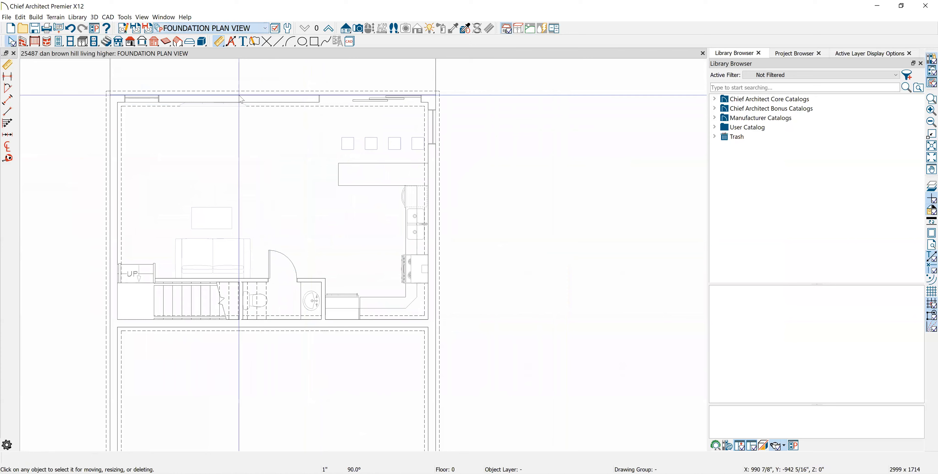
- Check the ceiling, floor and roof framing plan views for the working dimension
left_click(267, 31)
left_click(266, 36)
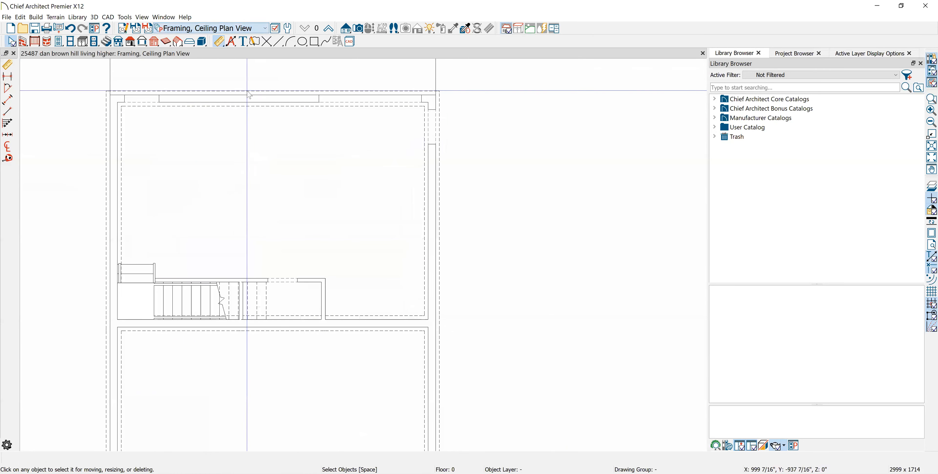
left_click(259, 32)
left_click(265, 28)
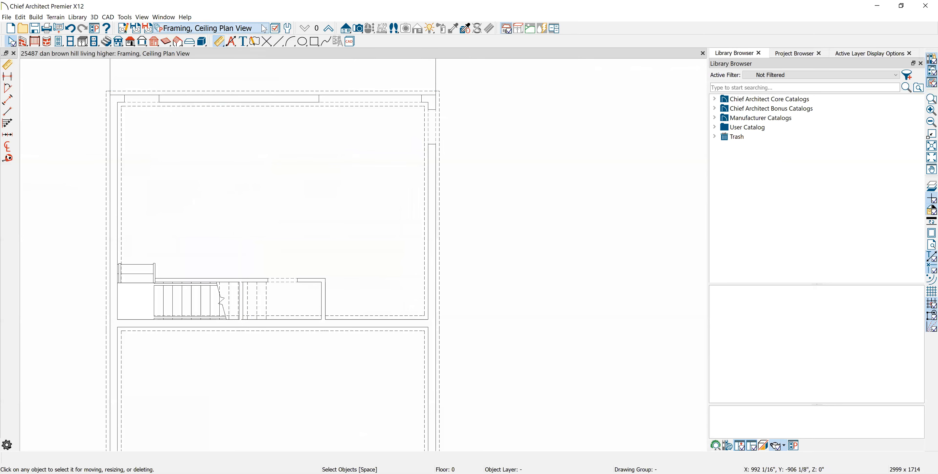
left_click(263, 29)
left_click(255, 117)
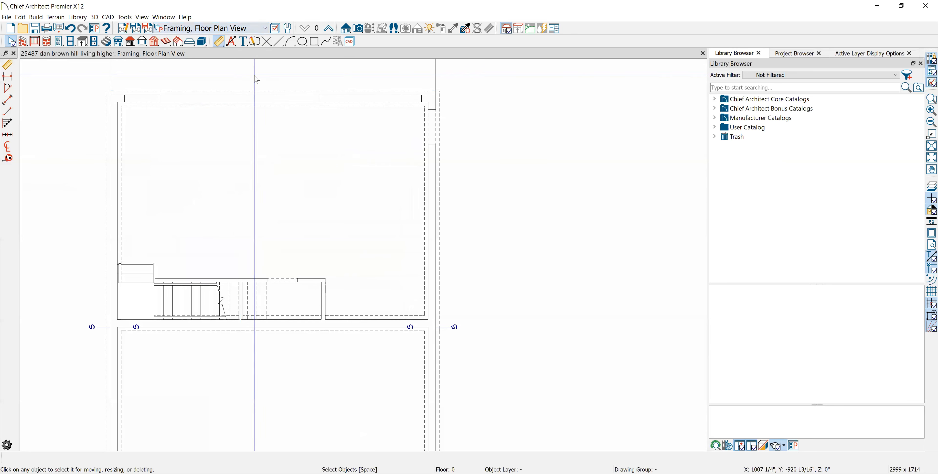
left_click(265, 29)
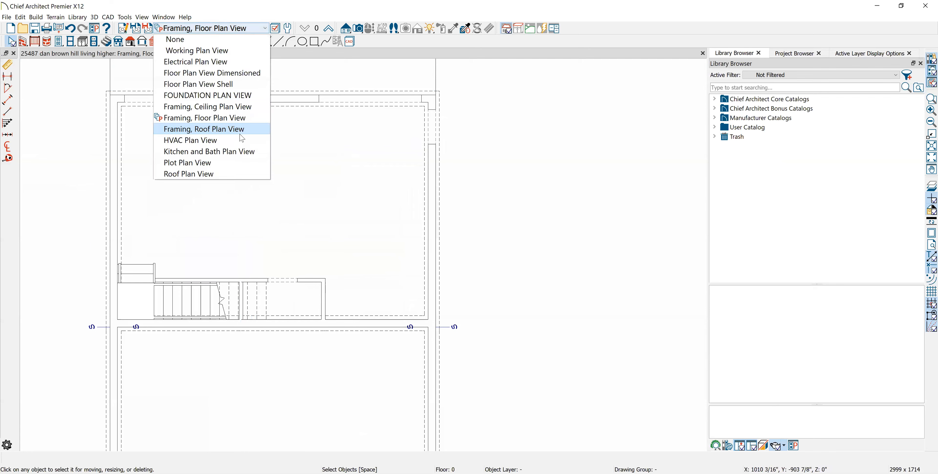
left_click(255, 127)
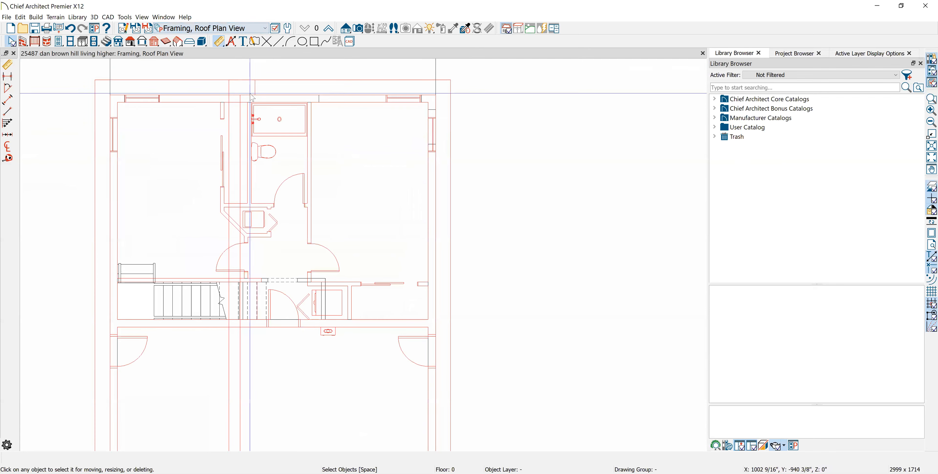
- Turn off the display of the Working plan Layer in the HVAC Plan View
left_click(266, 29)
left_click(245, 139)
left_click(266, 186)
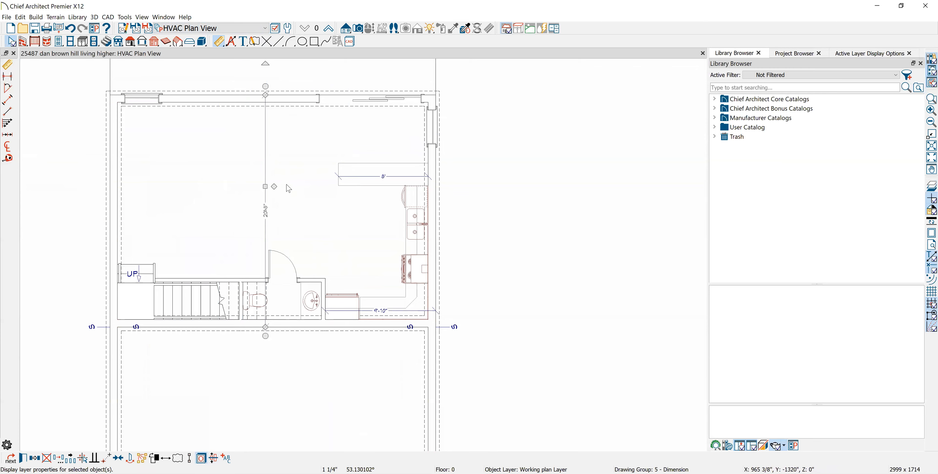
left_click(201, 457)
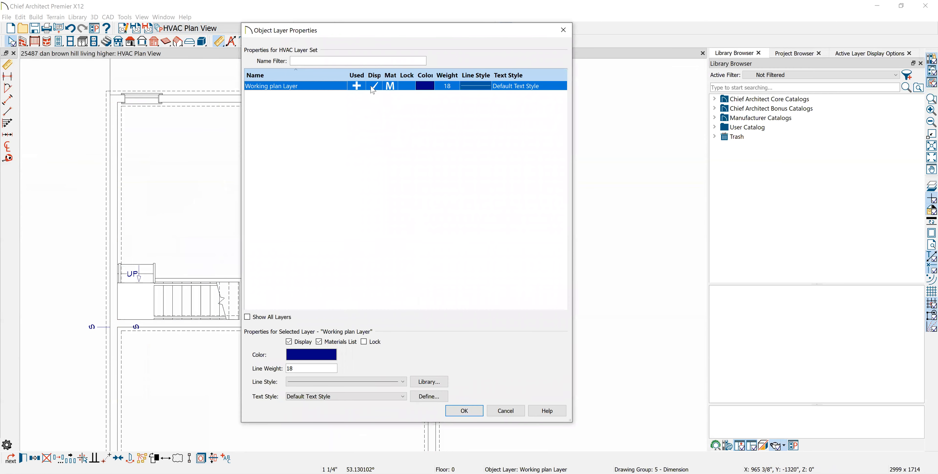
left_click(460, 411)
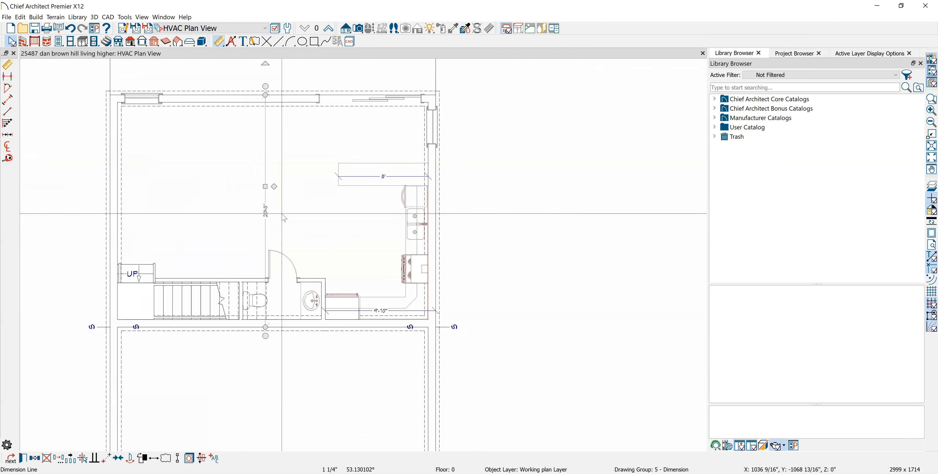
left_click(236, 142)
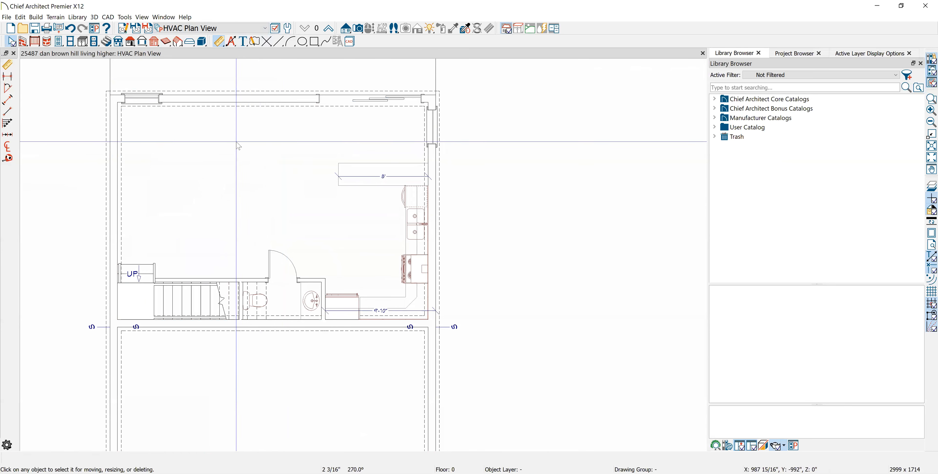
- Check the Kitchen and Bath, Plot and Roof plan views for the working dimension and return to the Working Plan View
left_click(266, 28)
left_click(209, 151)
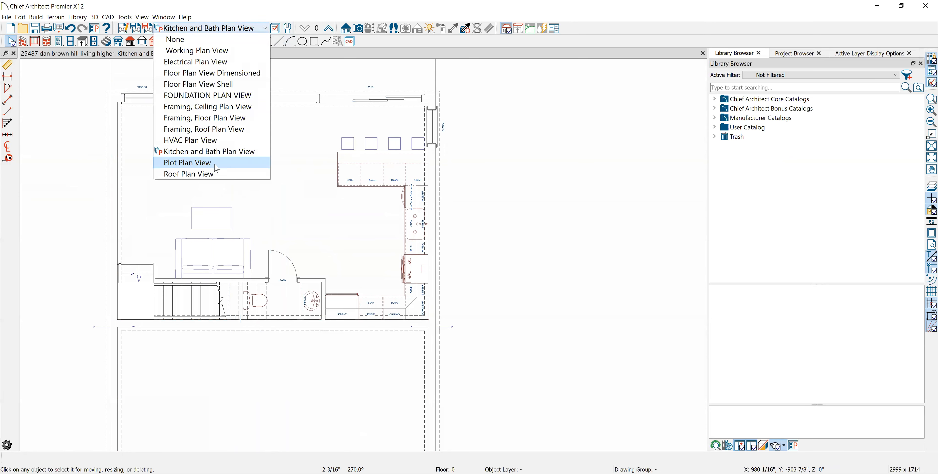
left_click(255, 29)
left_click(215, 165)
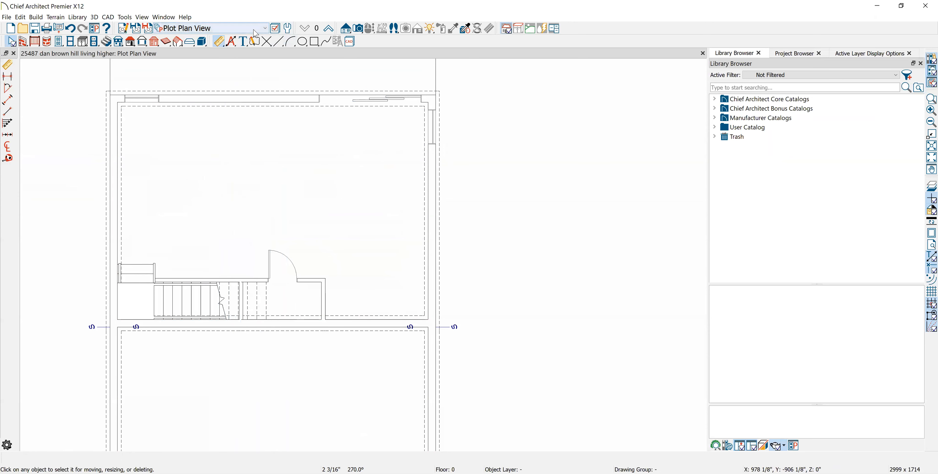
left_click(206, 181)
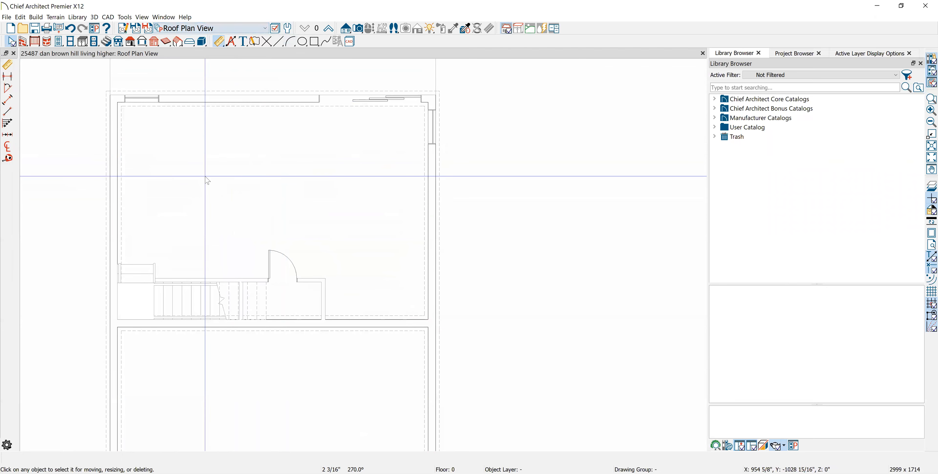
left_click(265, 28)
left_click(215, 48)
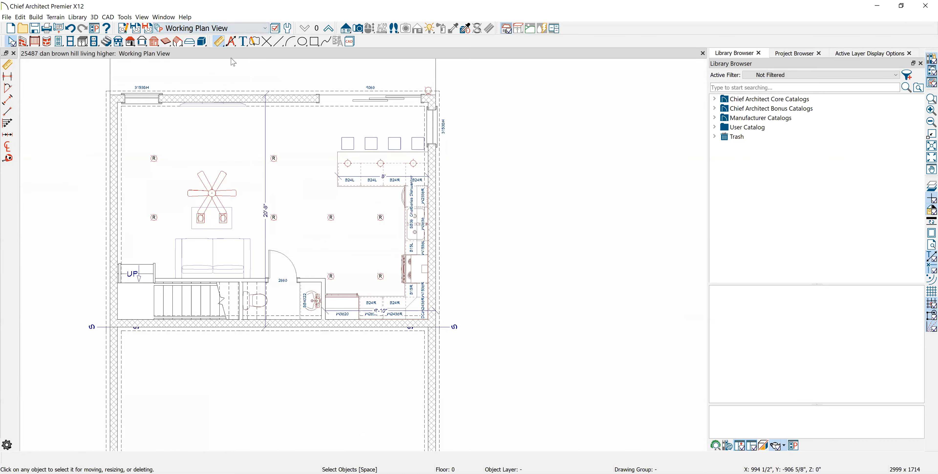
- Rename the vertical dimension line's layer from Working plan Layer to "dimensions Working plan Layer" in the layer definitions
scroll(261, 175, "up", 3)
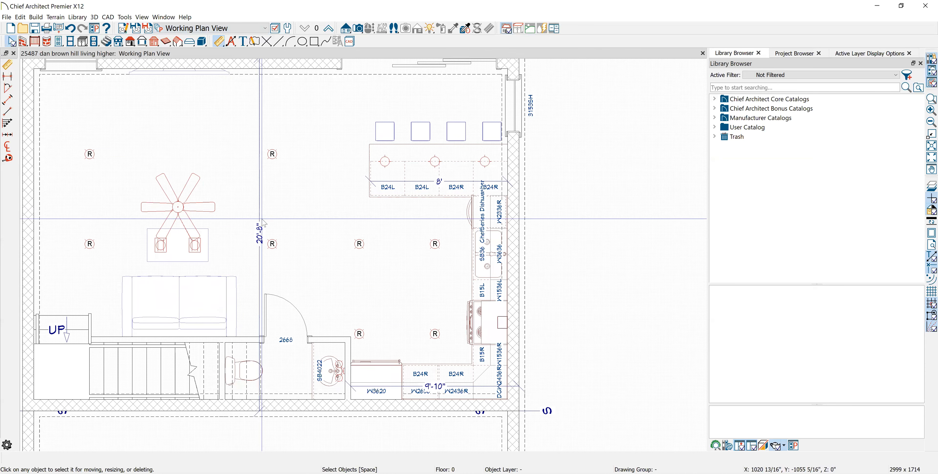
left_click(264, 227)
left_click(264, 228)
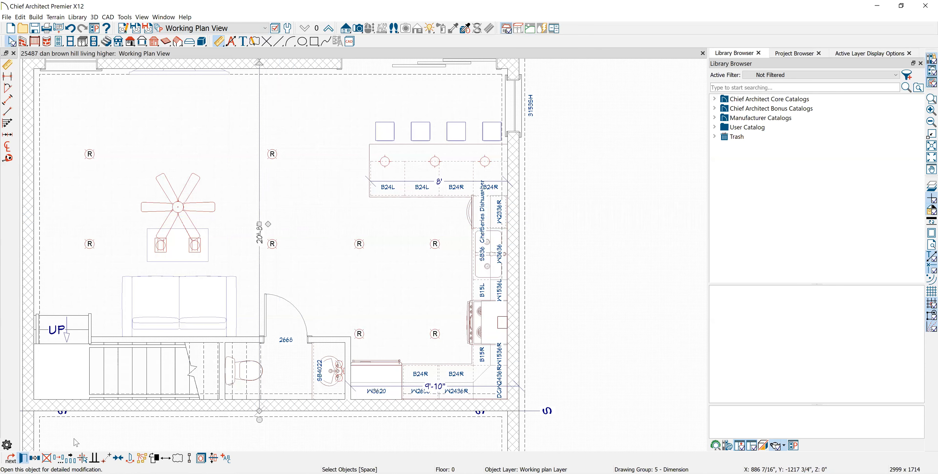
left_click(542, 248)
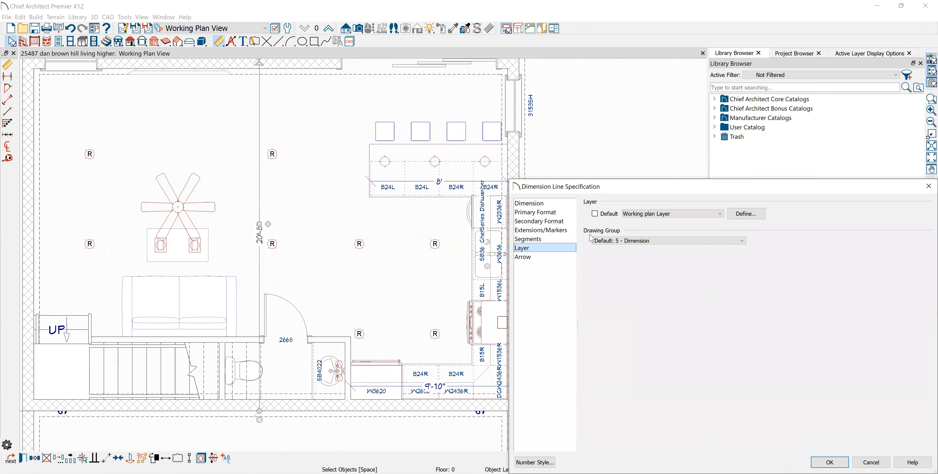
left_click(744, 217)
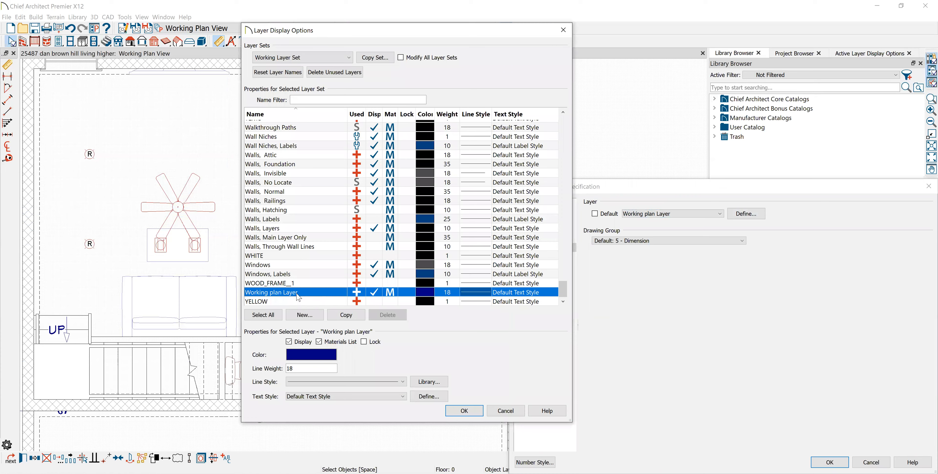
left_click(300, 294)
left_click(303, 293)
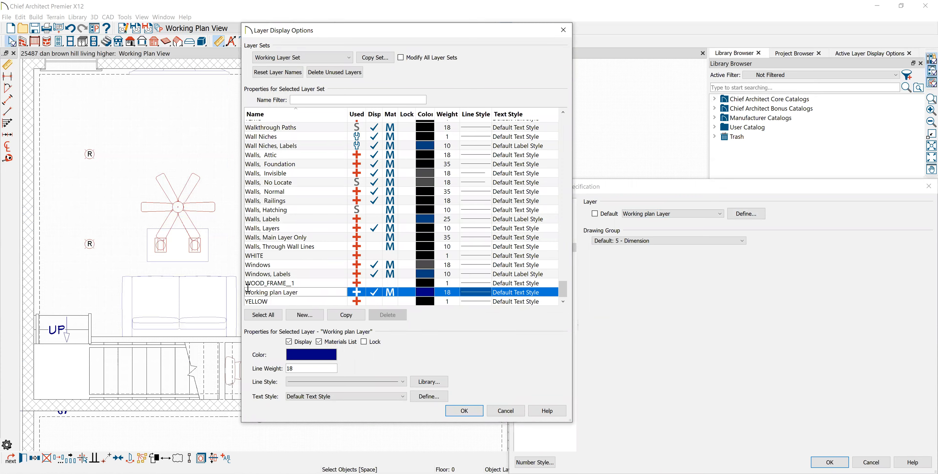
type("dimensions")
key("Return")
left_click(463, 411)
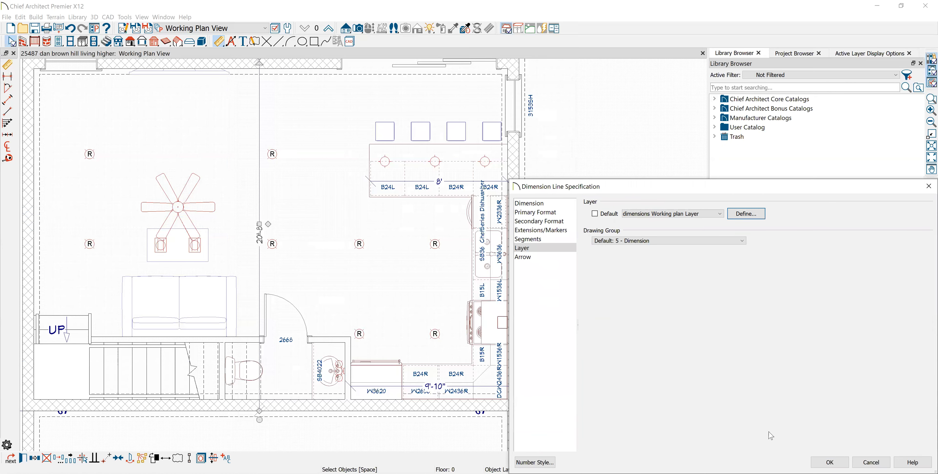
- Accept the dimension line's layer settings, deselect the line and switch to the Electrical Plan View
left_click(829, 462)
key("Escape")
scroll(388, 243, "down", 5)
left_click(265, 29)
left_click(230, 60)
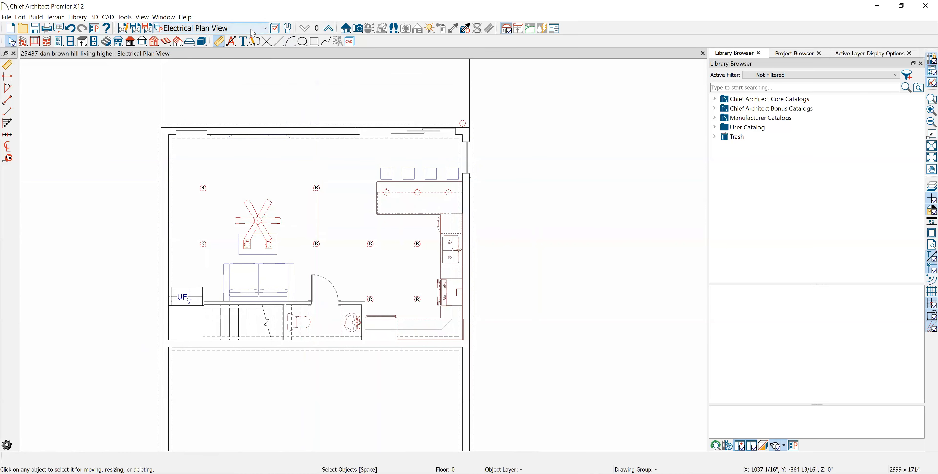
- In the Electrical Plan View's Electrical Dimension Defaults, set the primary format's smallest fraction to 1/1
left_click(126, 31)
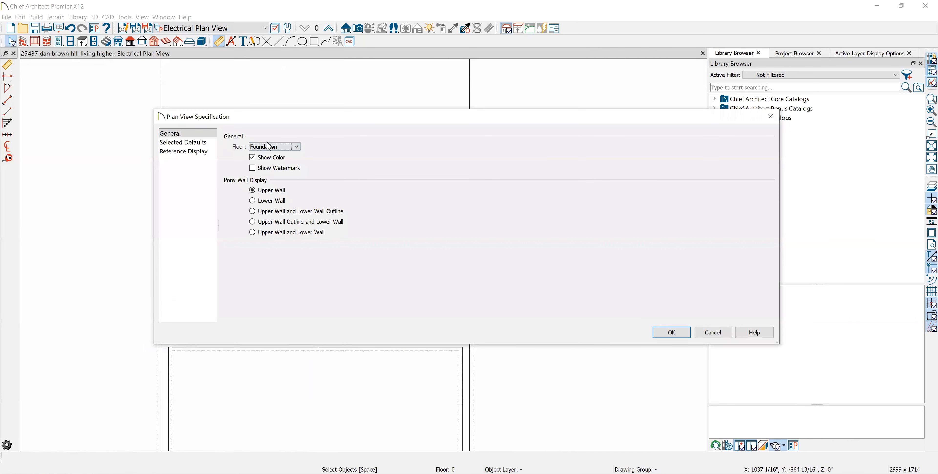
left_click(186, 143)
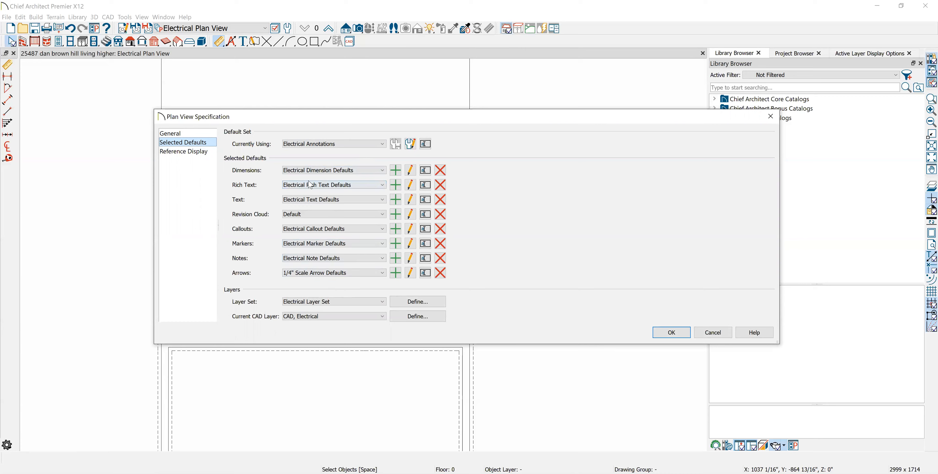
left_click(410, 170)
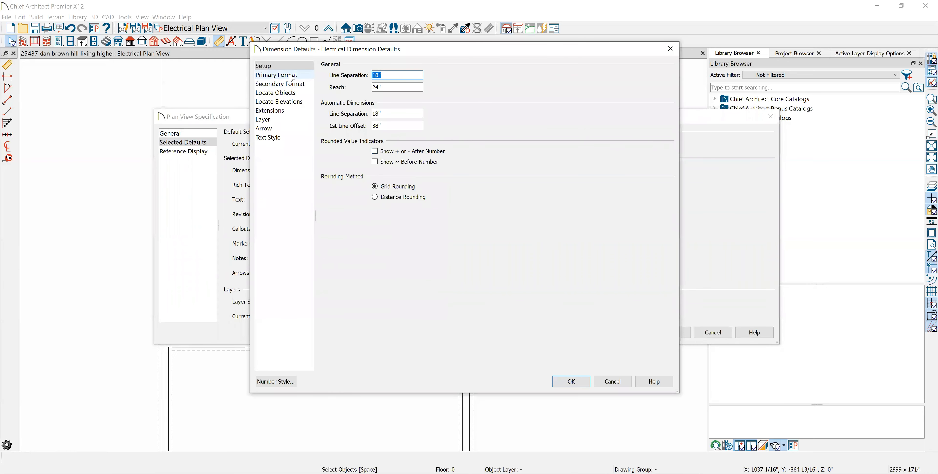
left_click(291, 77)
double_click(437, 180)
type("1")
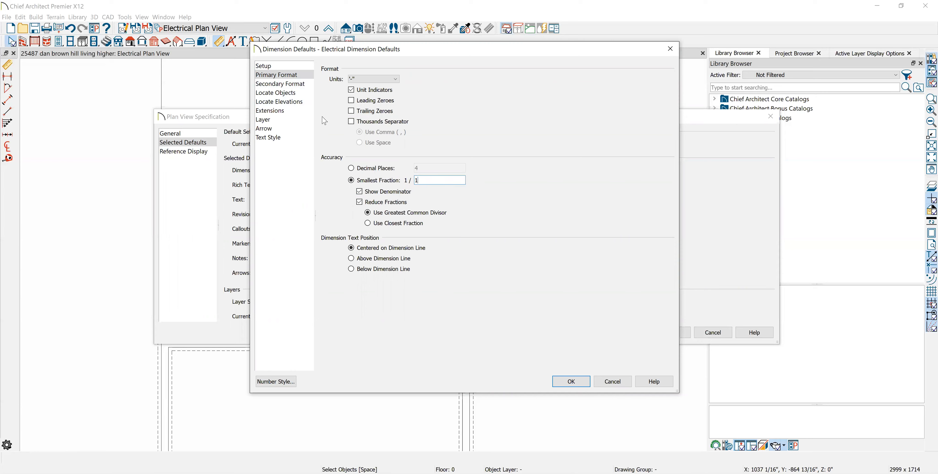
- Review the secondary format, object and elevation locating, extension and layer settings of the Electrical Dimension Defaults
left_click(282, 84)
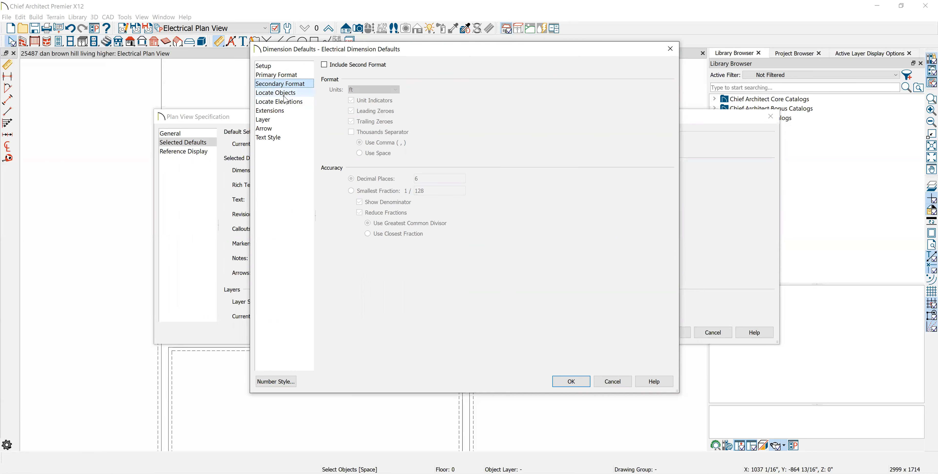
left_click(284, 94)
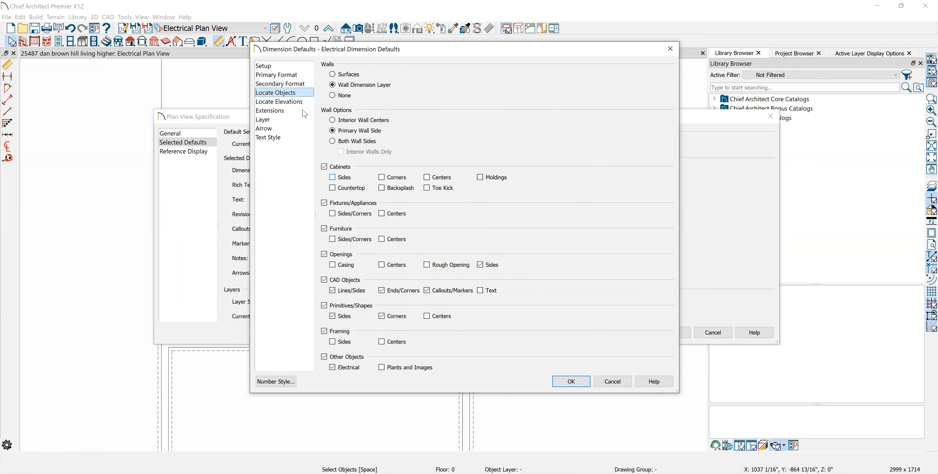
left_click(271, 103)
left_click(270, 110)
left_click(266, 120)
left_click(266, 112)
left_click(264, 118)
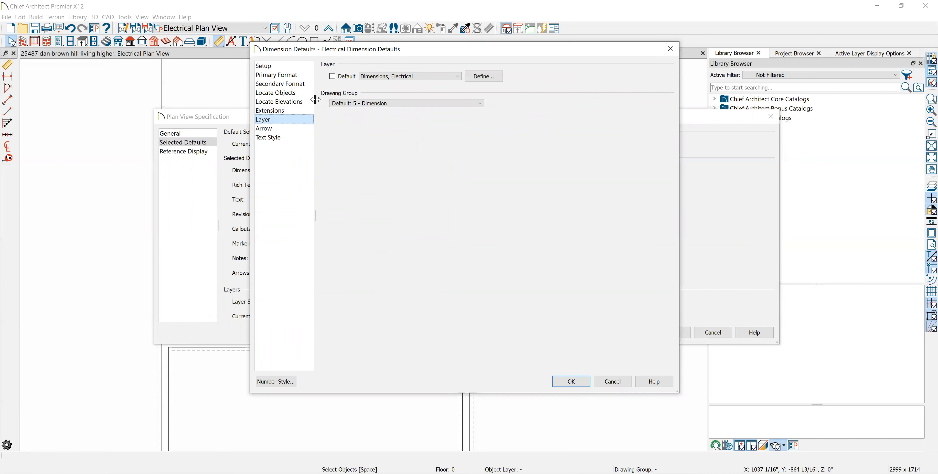
- Give the Electrical Dimension Defaults a diagonal tick arrow style with a pink fill (Red 255, Green 0, Blue 128) and accept them
left_click(278, 129)
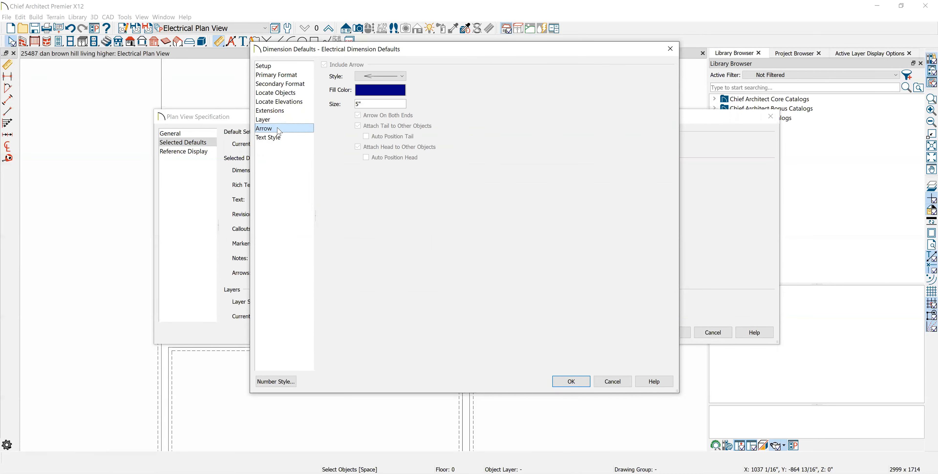
left_click(402, 77)
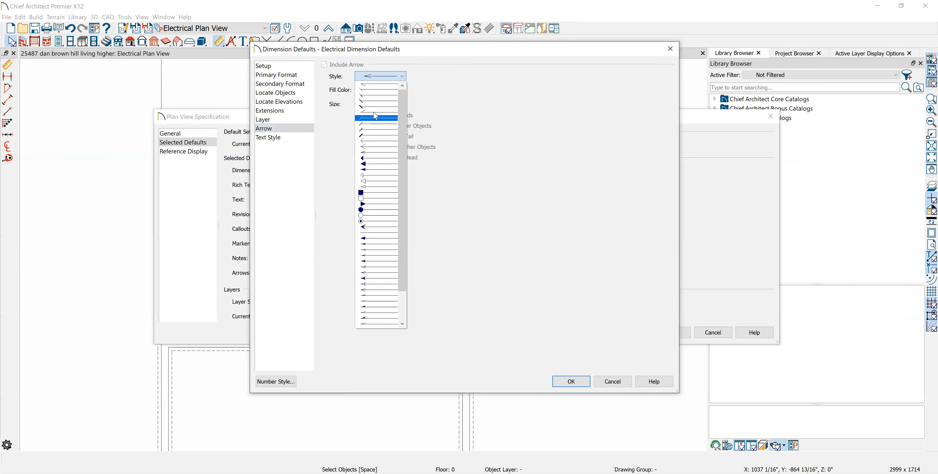
left_click(374, 95)
left_click(380, 90)
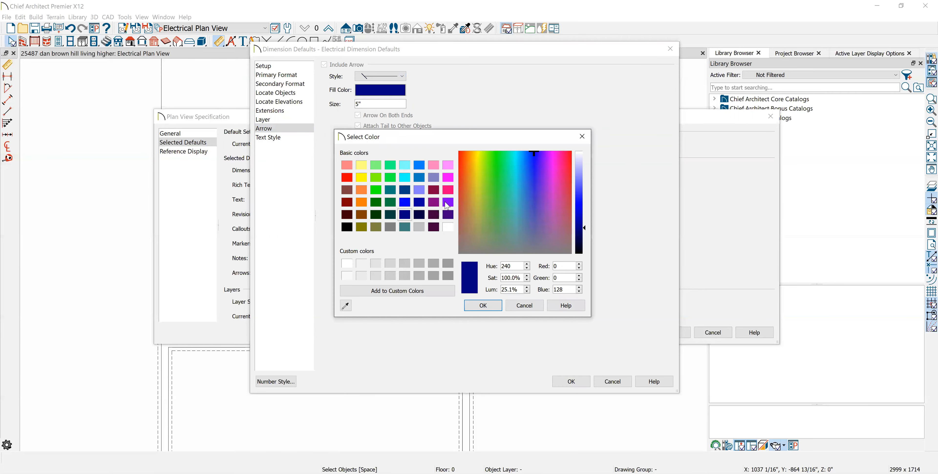
left_click(447, 190)
left_click(492, 309)
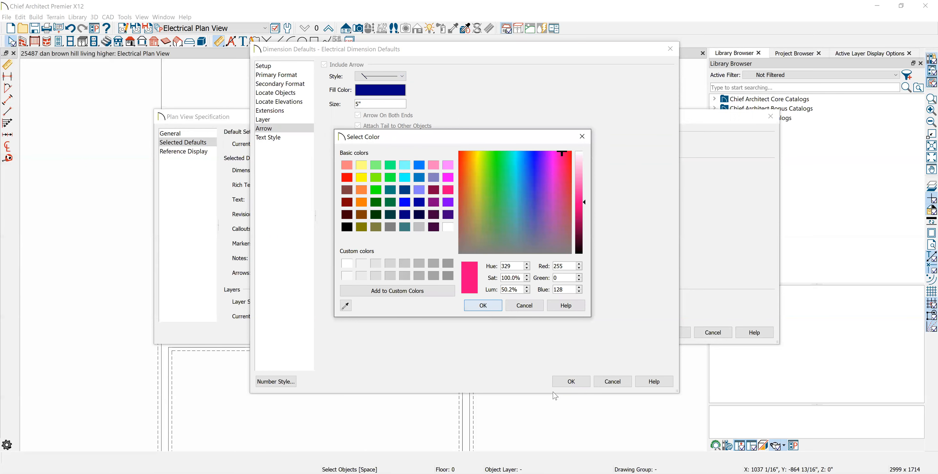
key("Return")
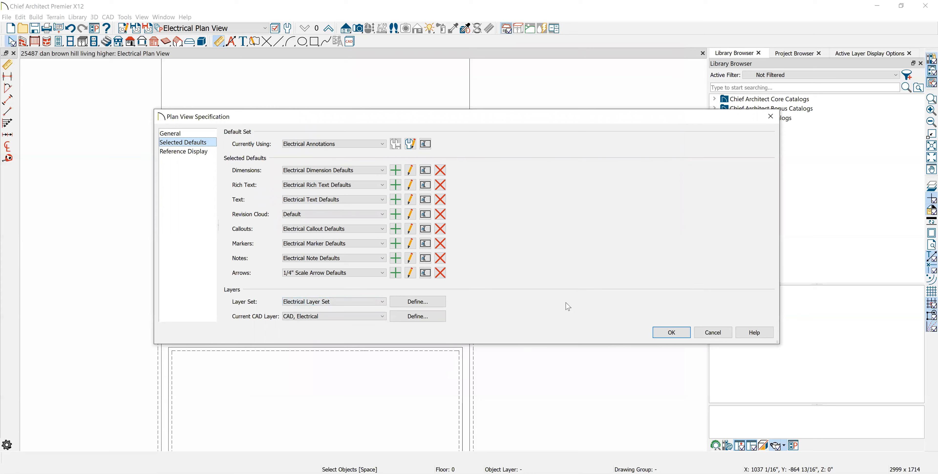
- Check the 1/4" Scale Arrow Defaults and accept the Electrical Plan View's specification
left_click(411, 273)
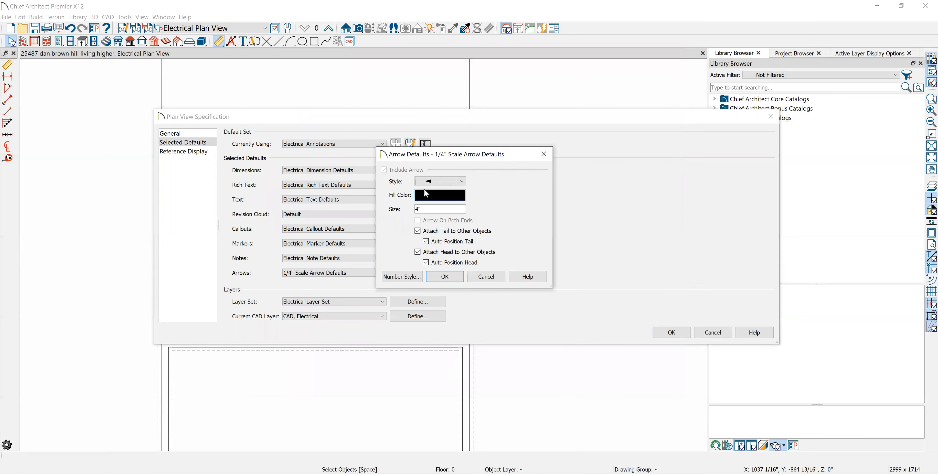
left_click(443, 277)
left_click(672, 332)
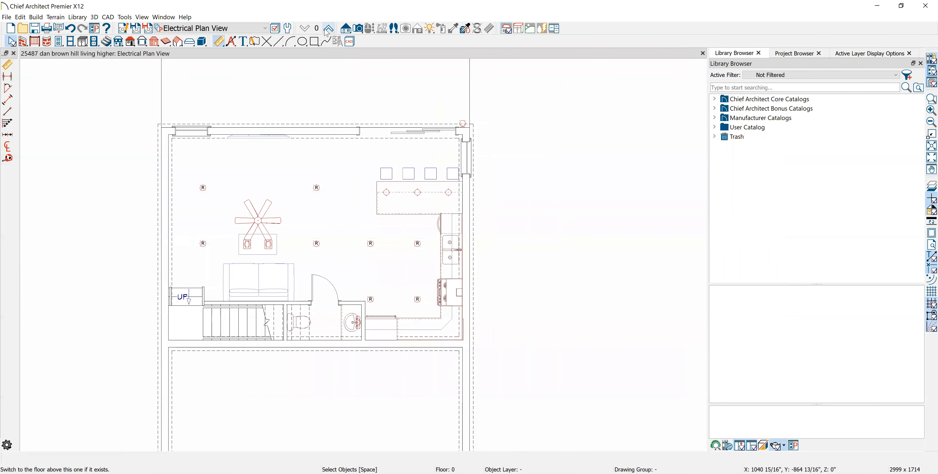
- Create a new dimension default named "dimensions floor plan" for the Floor Plan View Dimensioned, copied from the 1/4" Scale Dimension Defaults
left_click(265, 29)
left_click(204, 73)
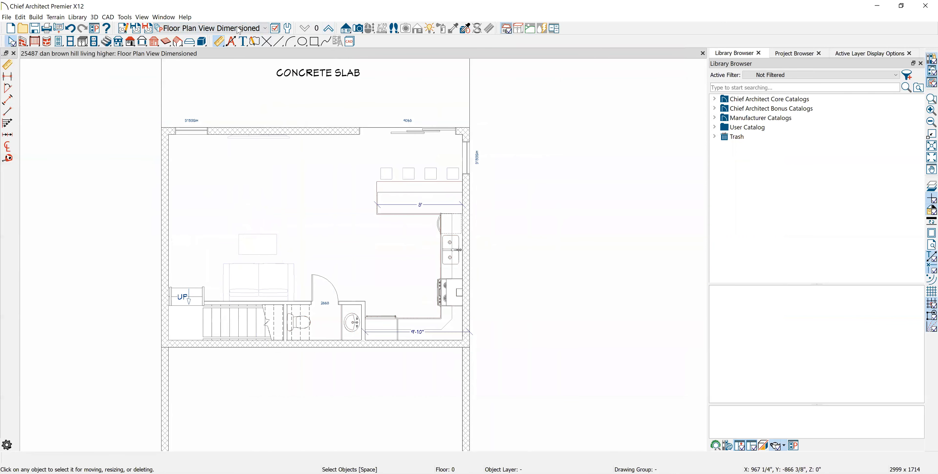
left_click(127, 30)
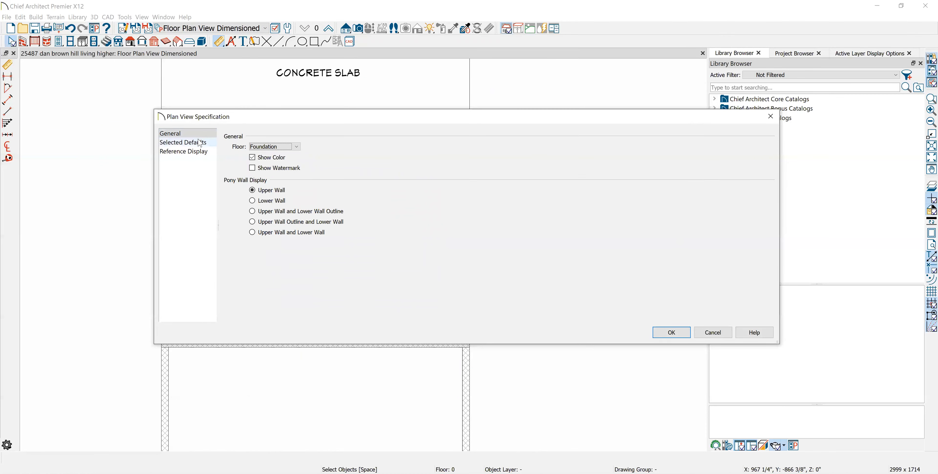
left_click(200, 143)
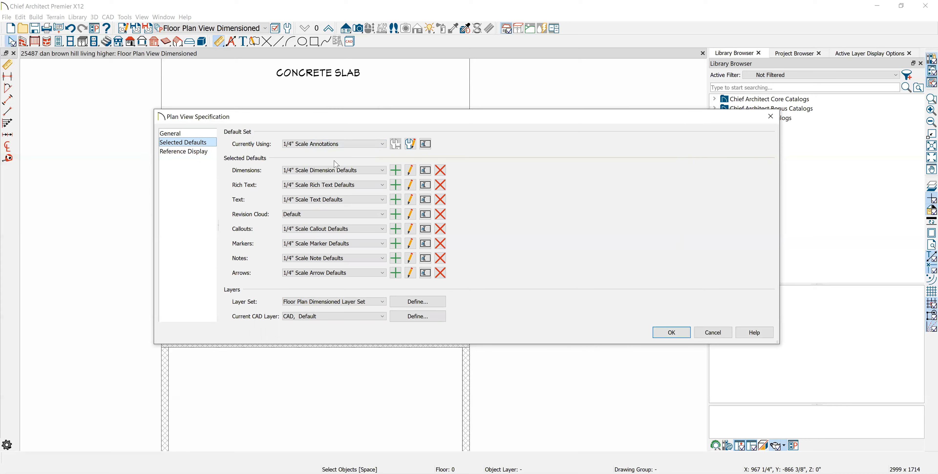
left_click(408, 170)
left_click(611, 381)
left_click(396, 174)
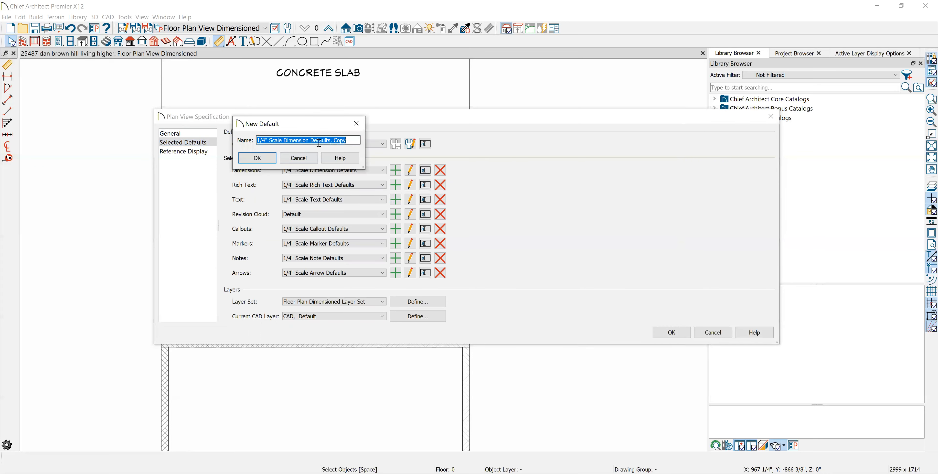
type("dimensions floor plan")
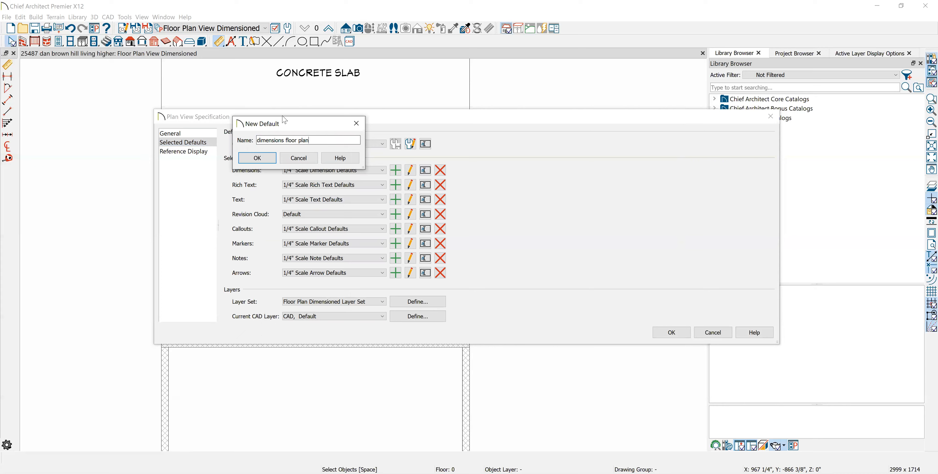
left_click(262, 159)
- Review the primary format, secondary format and object locating settings of the "dimensions floor plan" default
left_click(277, 75)
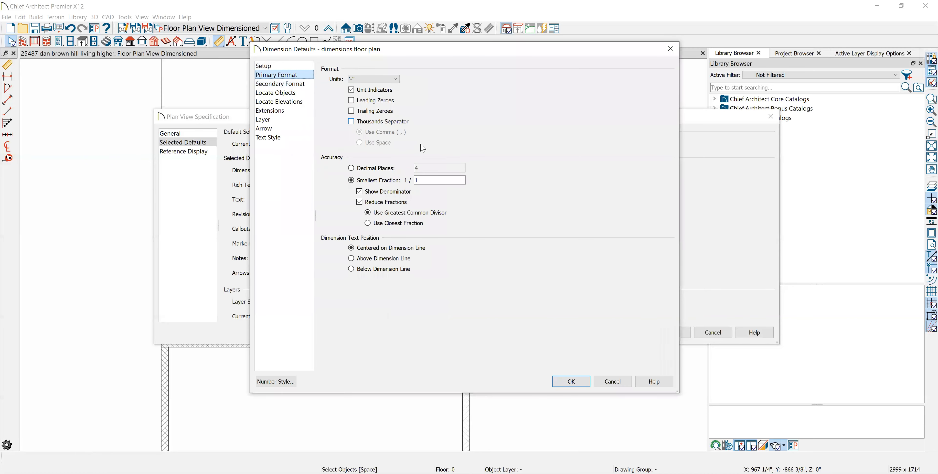
left_click(268, 84)
left_click(275, 93)
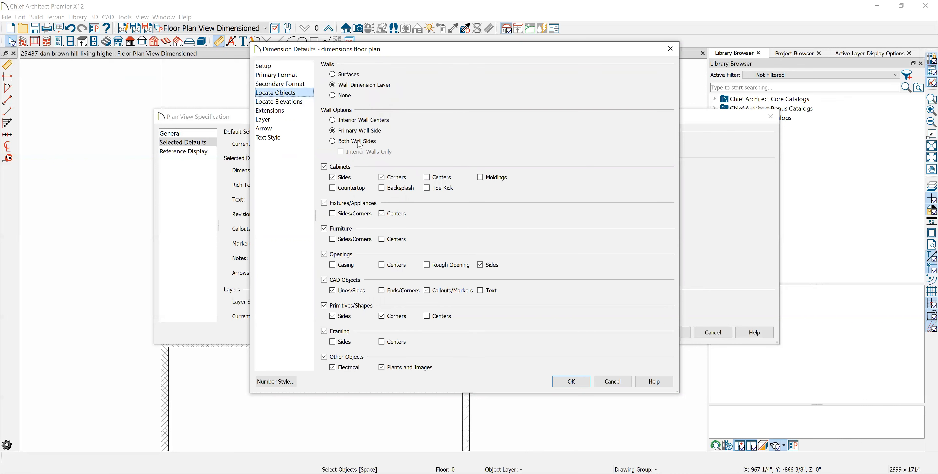
- Assign the "dimensions floor plan" default to FLOOR PLAN LAYER through the layer definitions
left_click(284, 119)
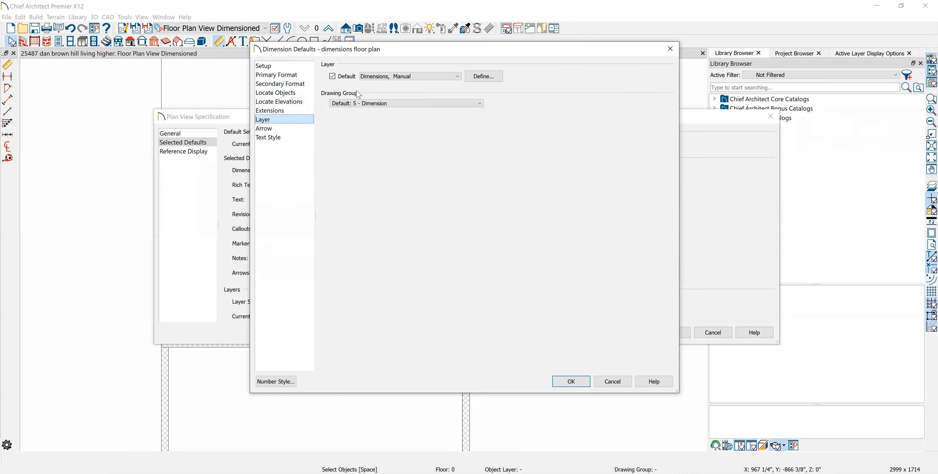
left_click(470, 77)
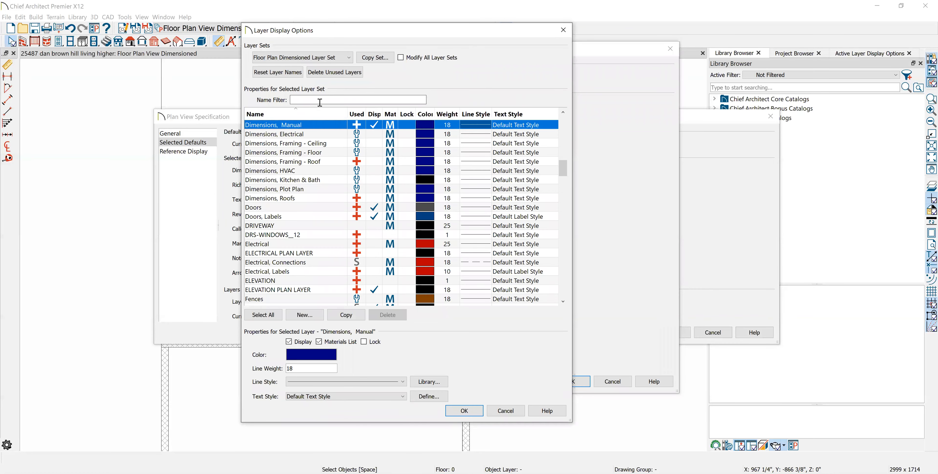
left_click(348, 318)
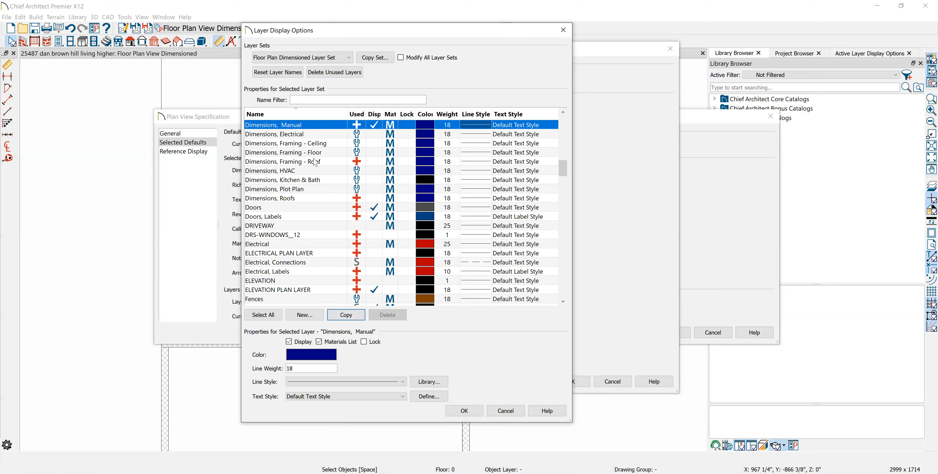
scroll(292, 171, "down", 1)
scroll(292, 170, "down", 3)
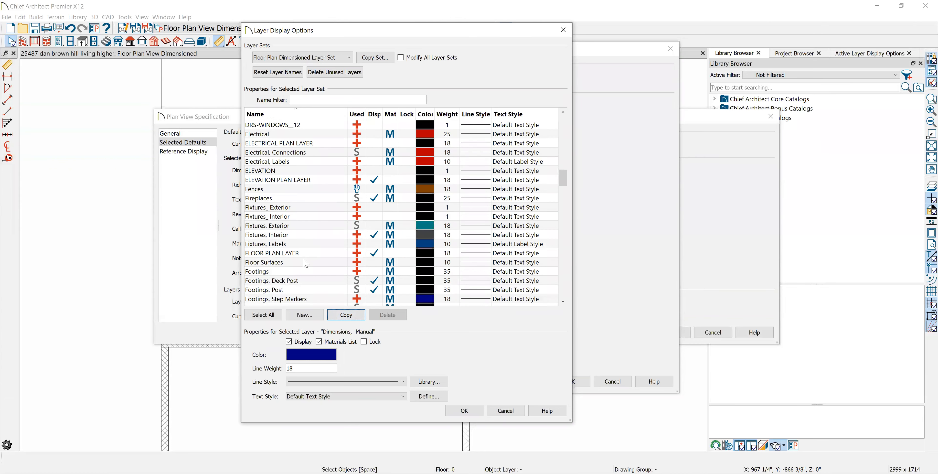
left_click(309, 254)
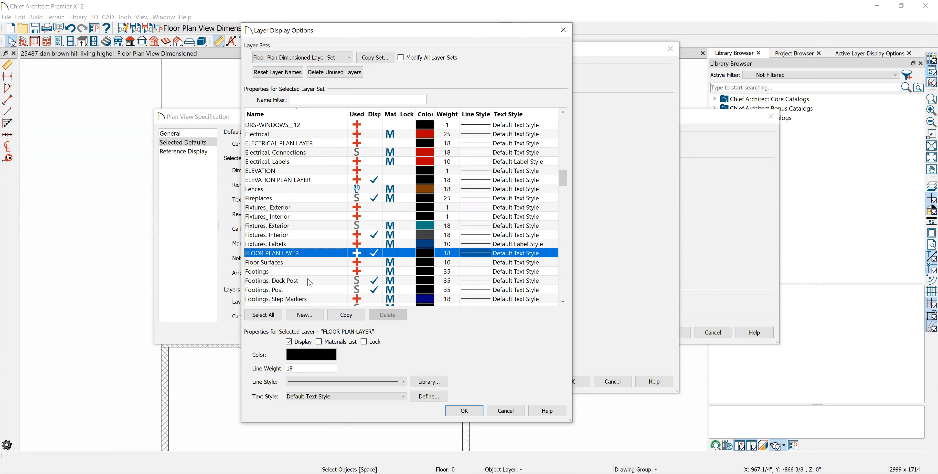
left_click(463, 410)
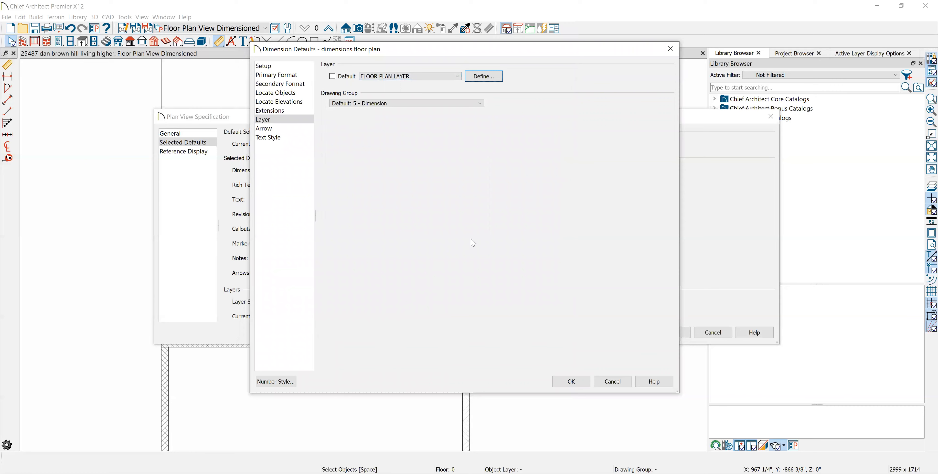
- Check the arrow settings of the "dimensions floor plan" default, then accept it and the plan view specification
left_click(265, 128)
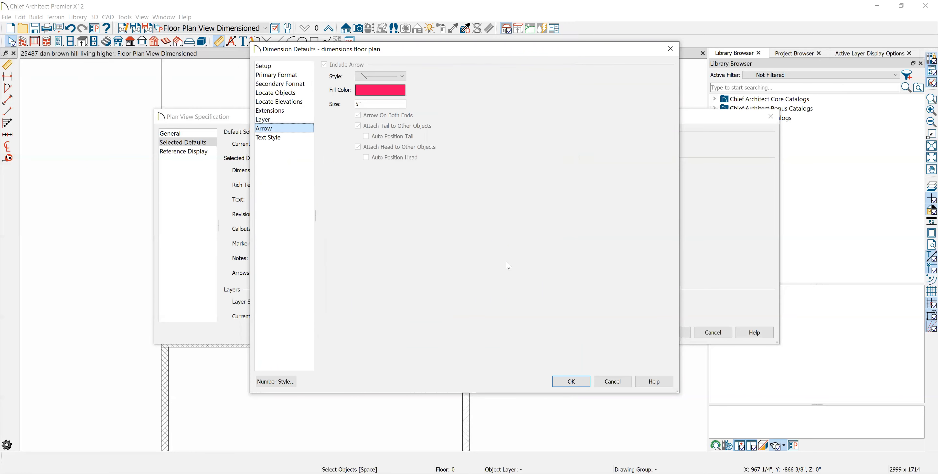
left_click(581, 383)
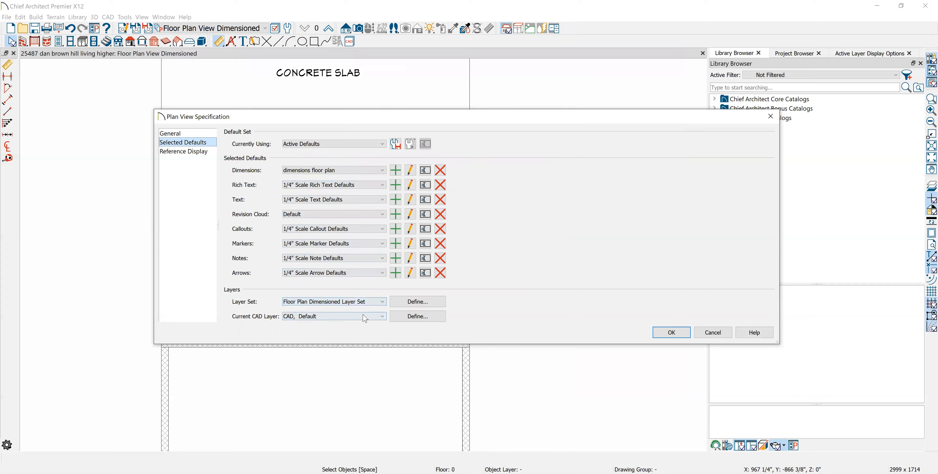
left_click(680, 337)
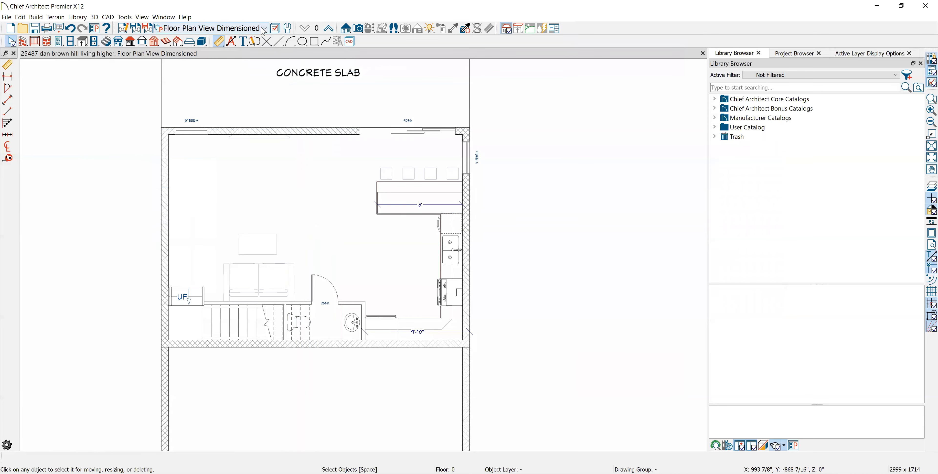
- Switch to the Floor Plan View Shell and inspect its 1/4" Scale Dimension Defaults, leaving the plan view specification without saving changes
left_click(264, 29)
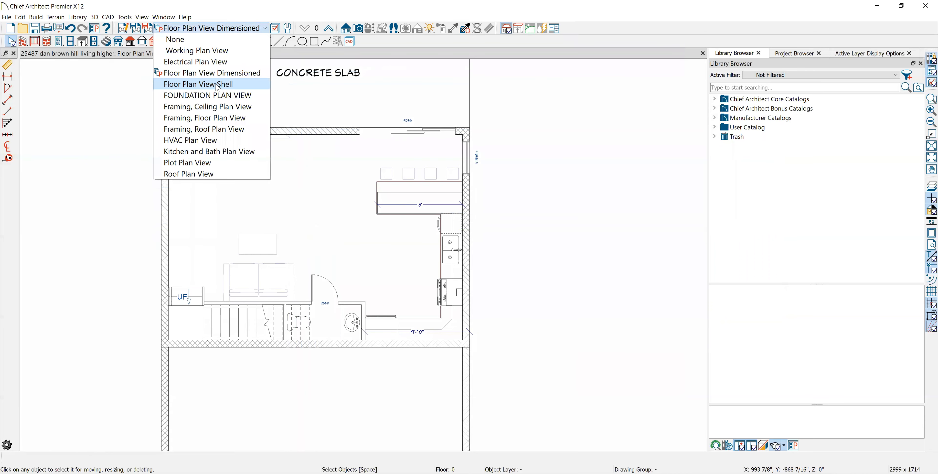
left_click(217, 84)
left_click(459, 265)
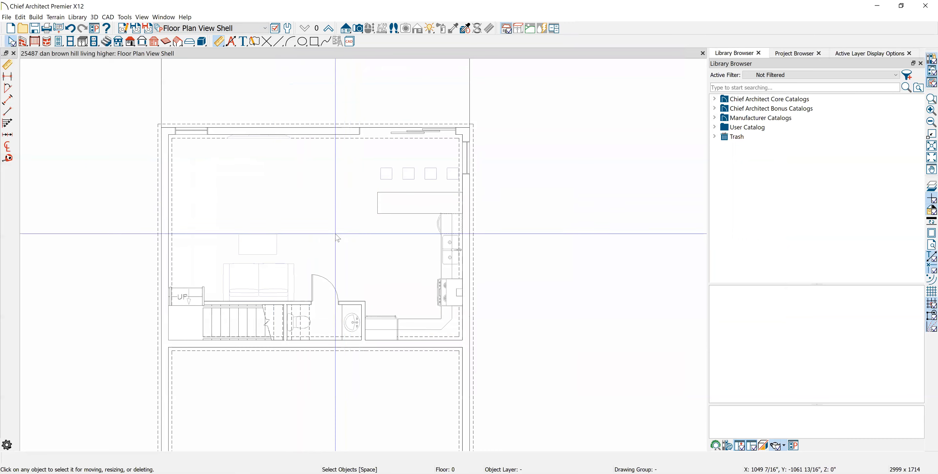
double_click(159, 53)
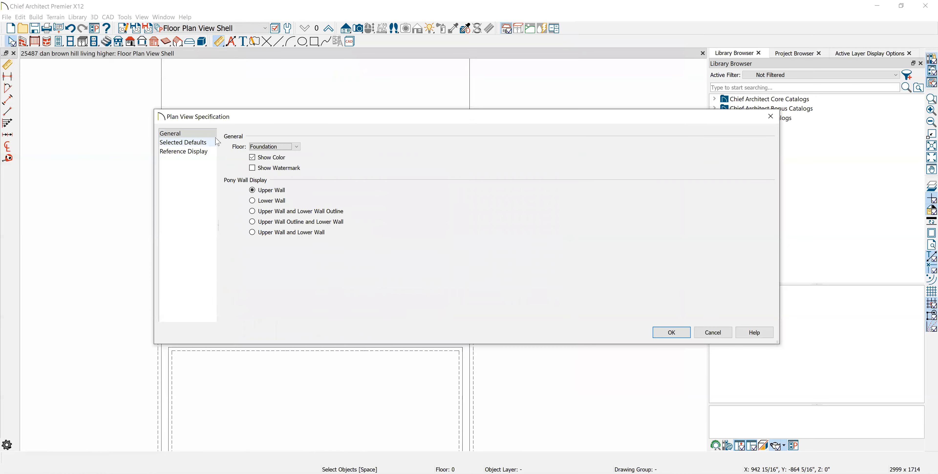
left_click(199, 144)
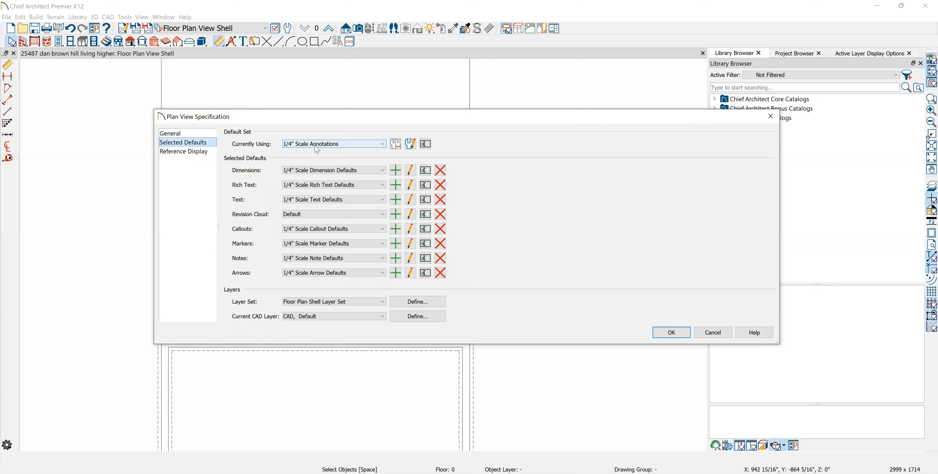
left_click(410, 171)
left_click(711, 332)
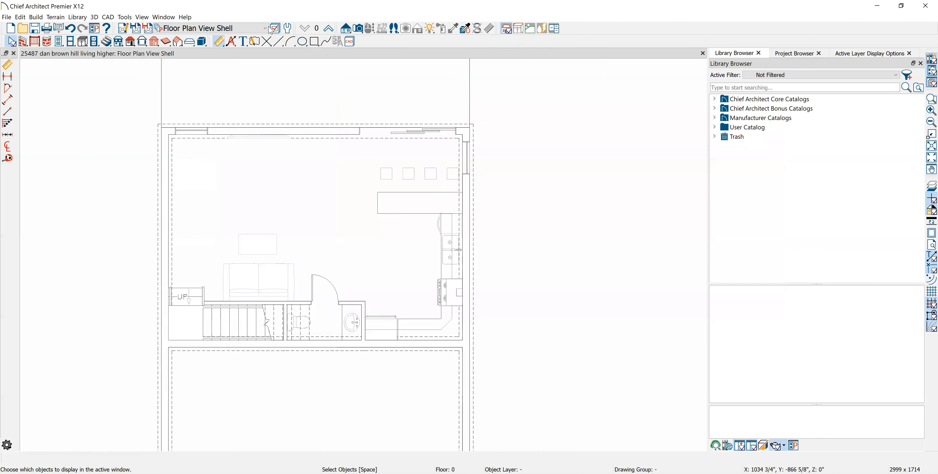
- Create a new dimension default named "dimension furniture plan" in the selected defaults of the Floor Plan View Shell
left_click(266, 29)
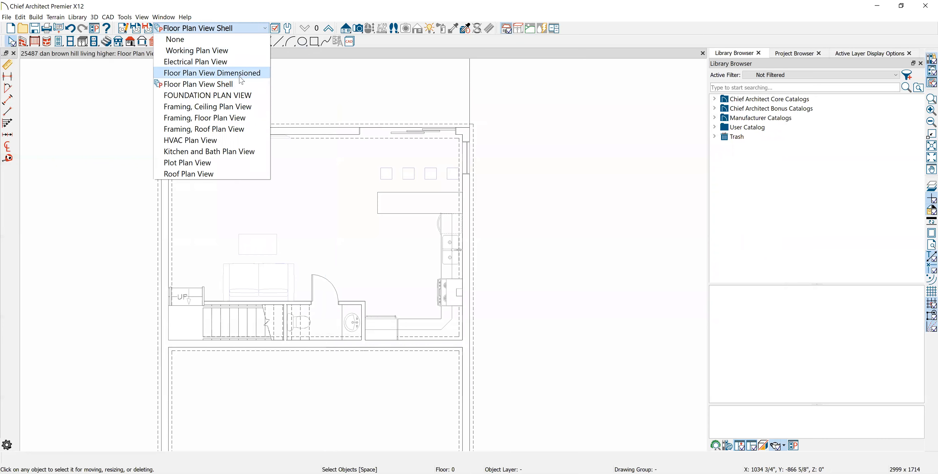
left_click(218, 84)
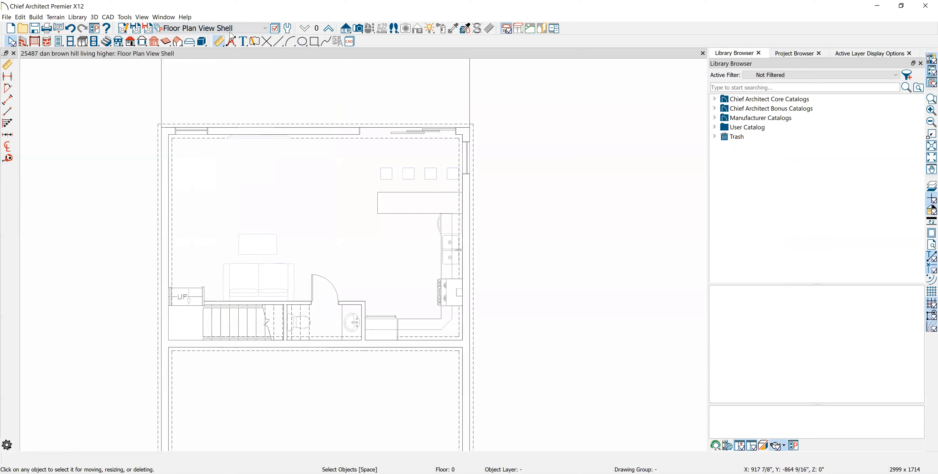
left_click(124, 28)
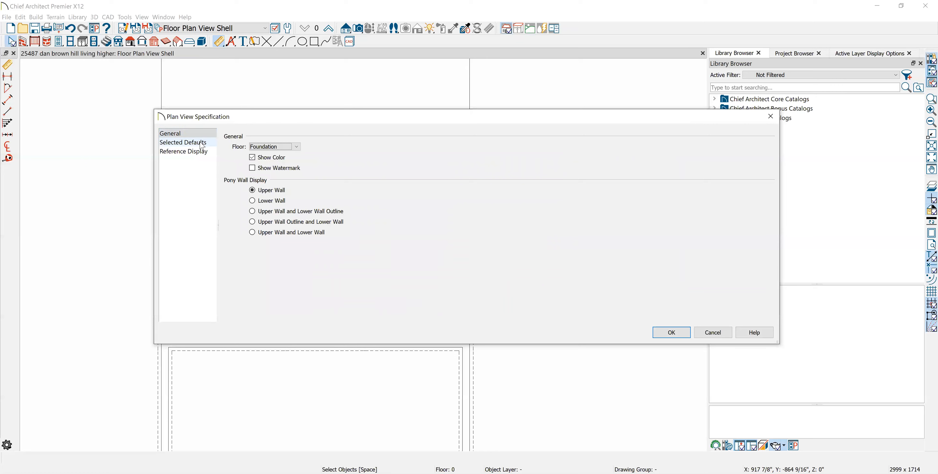
left_click(201, 145)
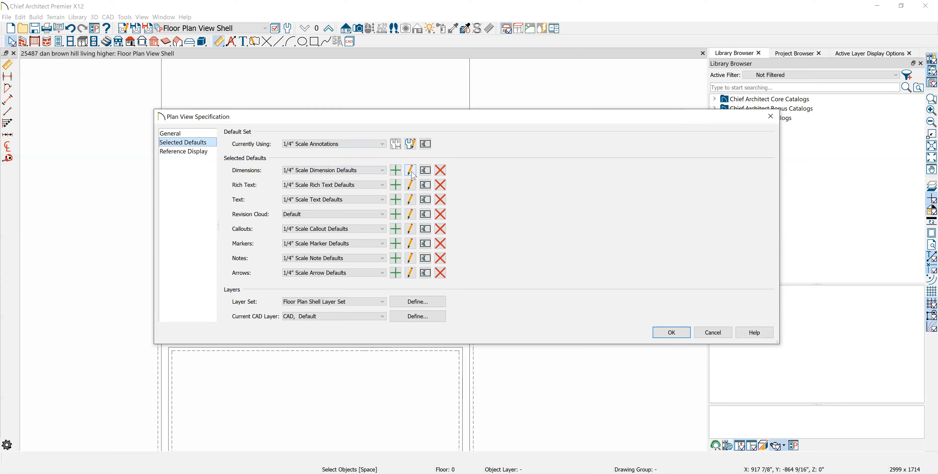
left_click(396, 170)
type("dimension furniture plan")
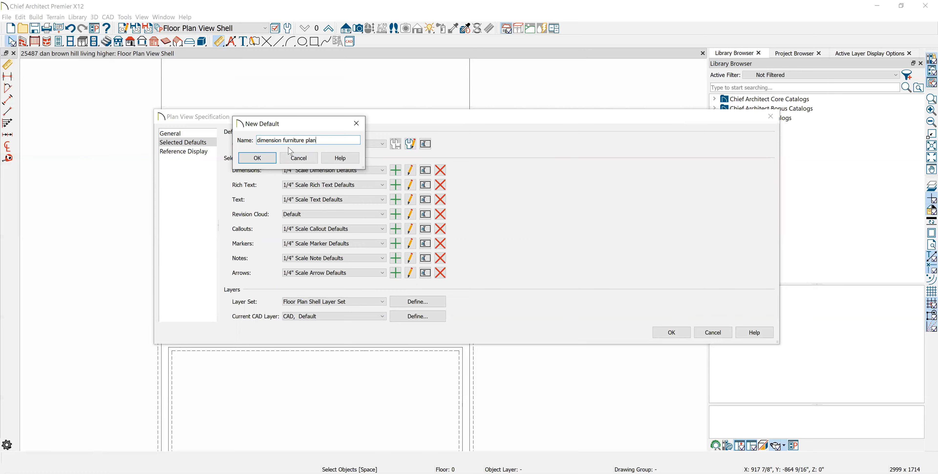
left_click(257, 158)
- Review the format, object locating, elevation locating and arrow settings of the "dimension furniture plan" default, and accept it
left_click(276, 74)
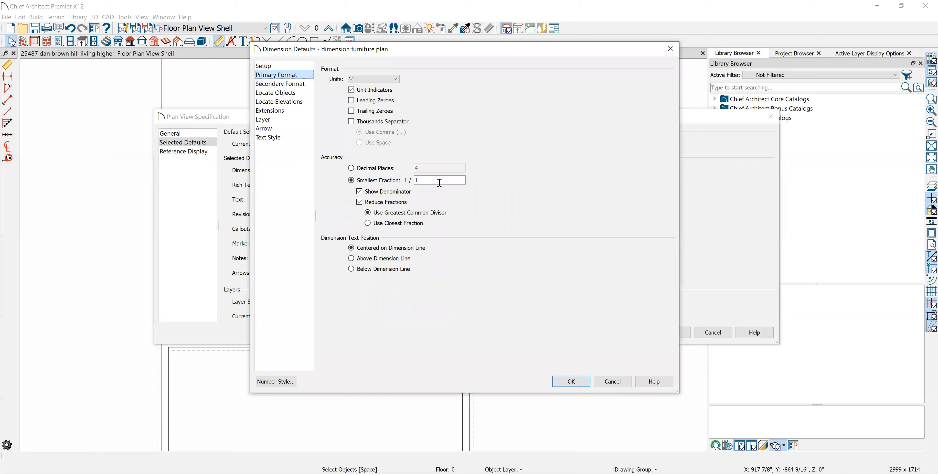
left_click(280, 84)
left_click(282, 96)
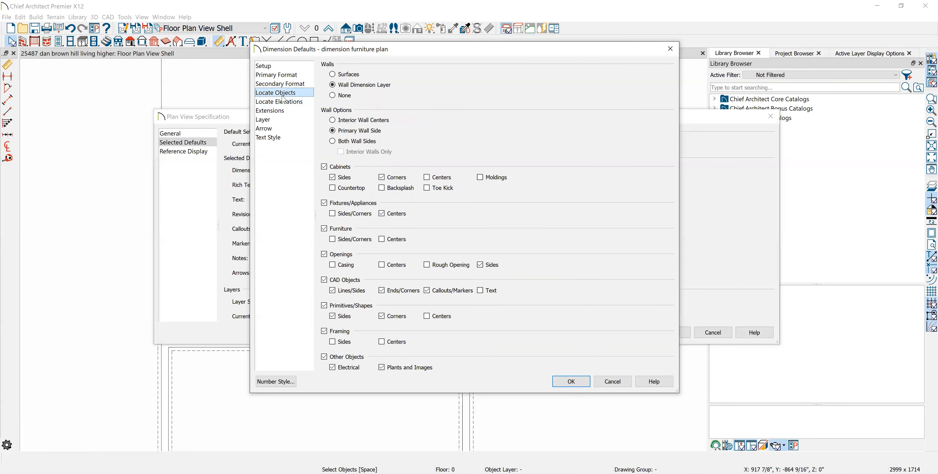
left_click(283, 102)
left_click(273, 129)
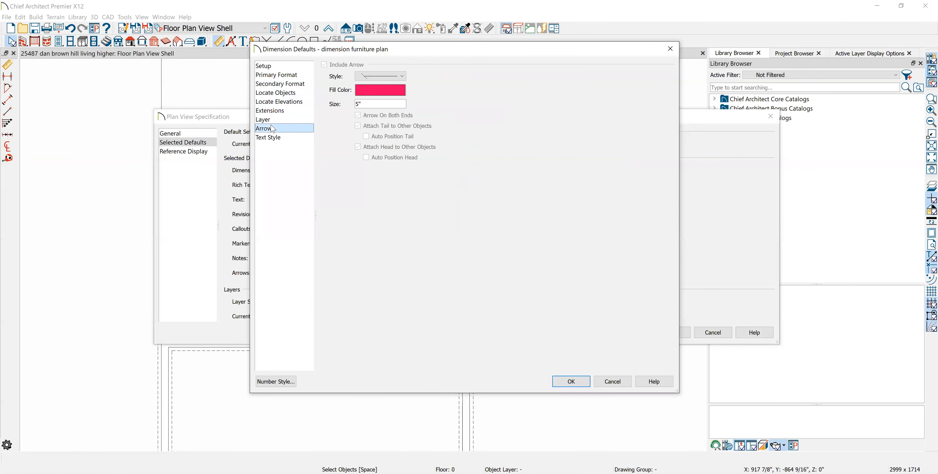
left_click(276, 74)
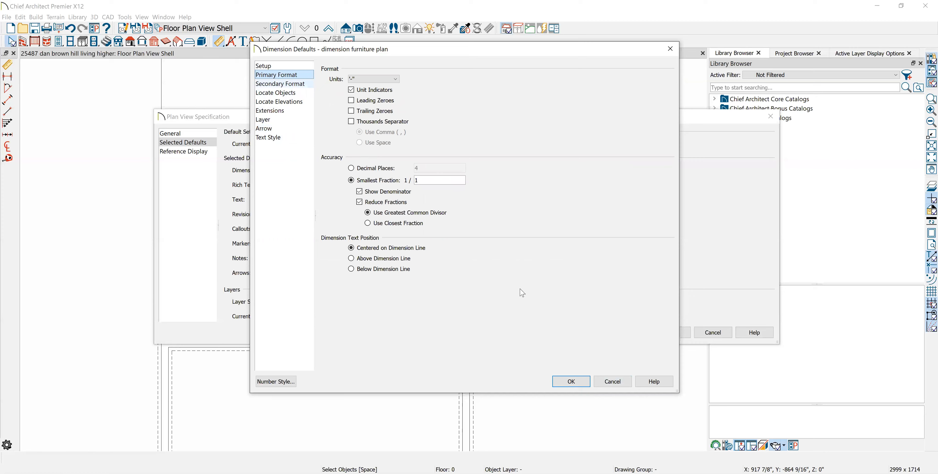
left_click(568, 381)
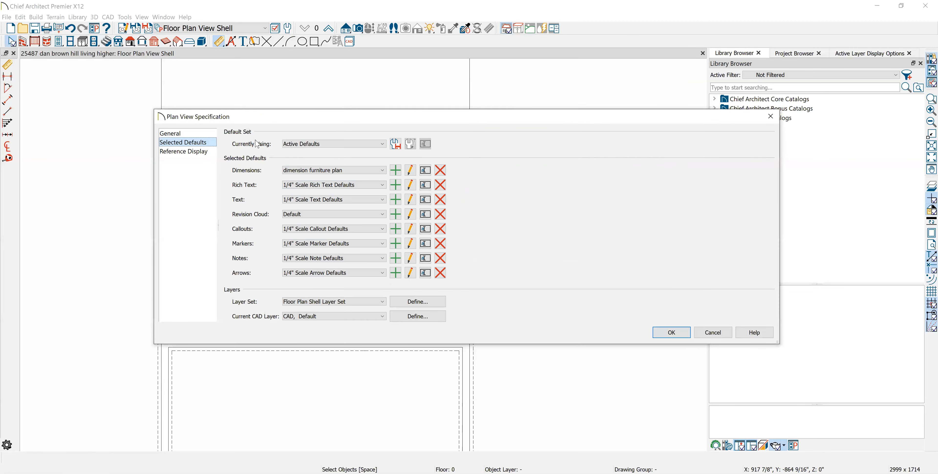
- Look through the 1/4" Scale rich text, arrow, note and marker defaults used by the Floor Plan View Shell
left_click(410, 185)
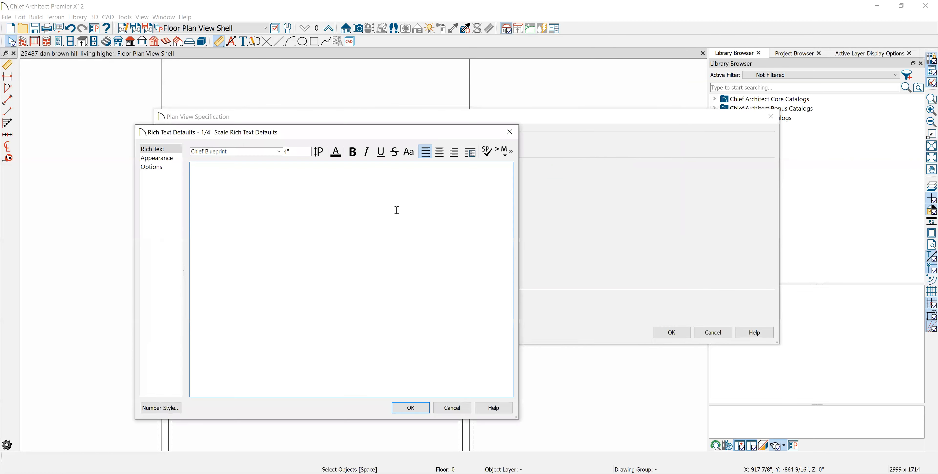
left_click(415, 409)
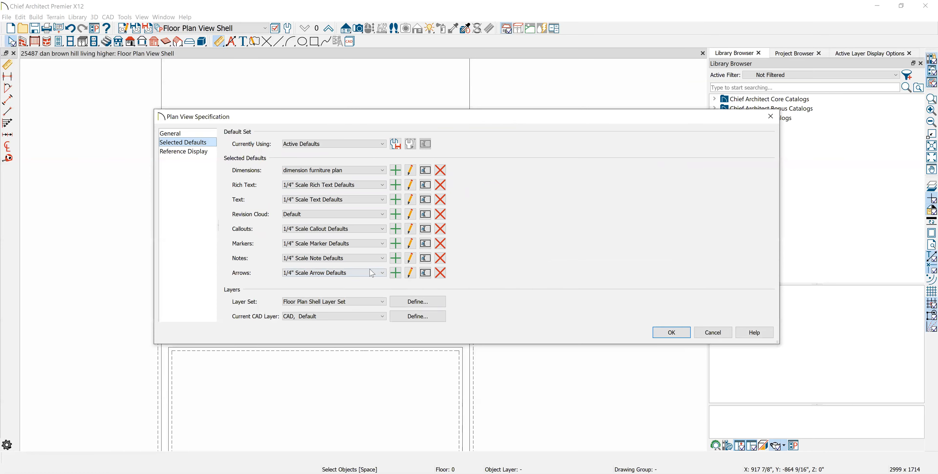
left_click(410, 274)
left_click(445, 276)
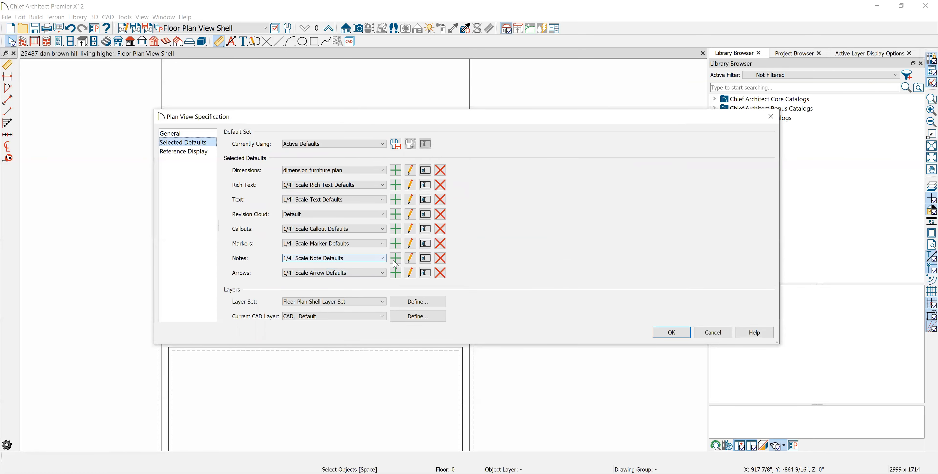
left_click(410, 258)
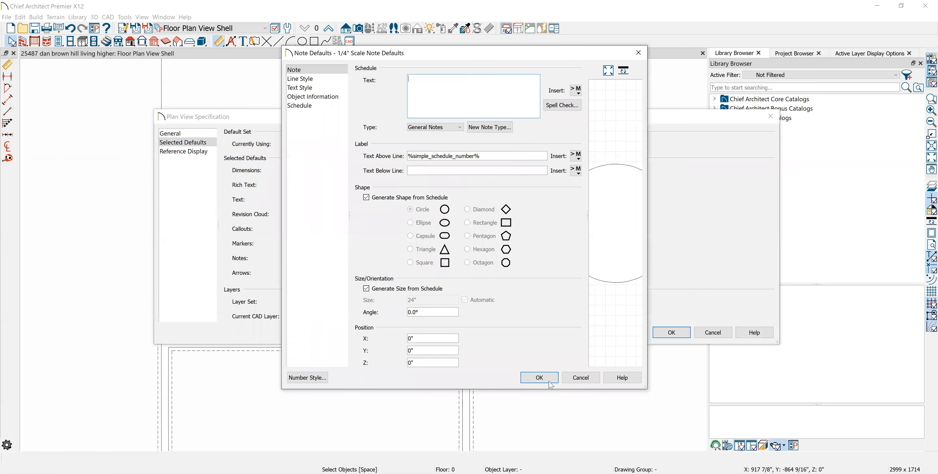
left_click(539, 377)
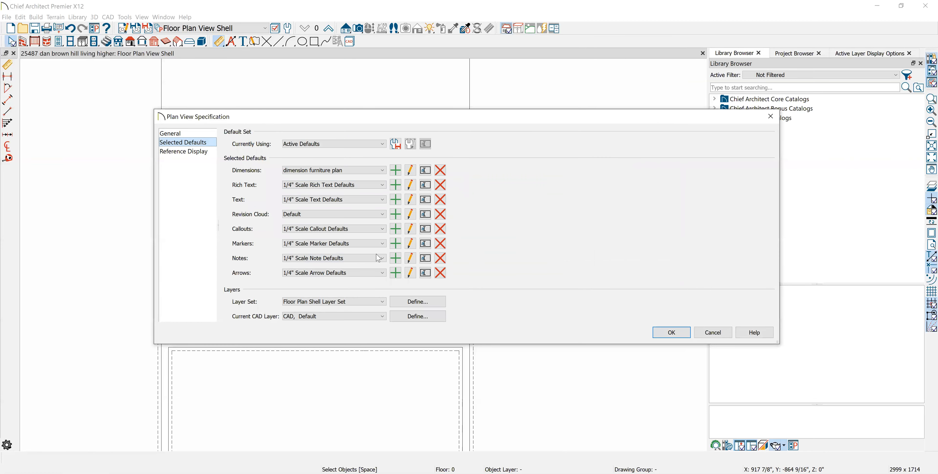
left_click(411, 244)
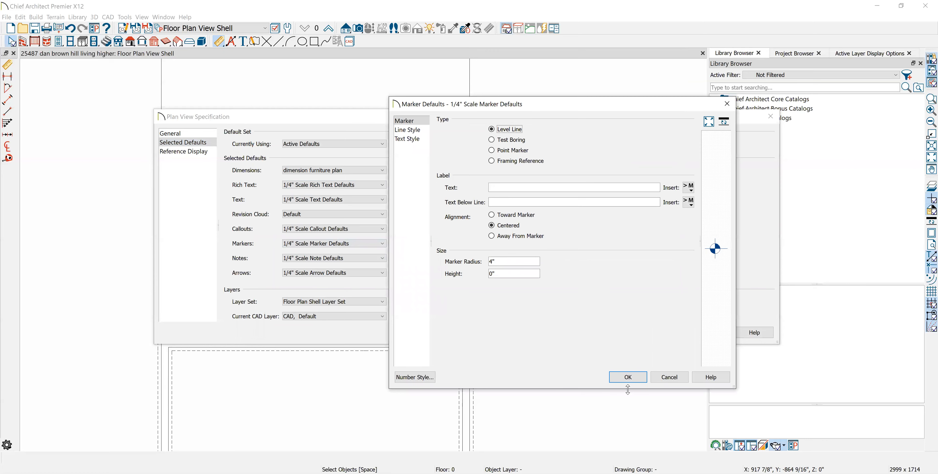
left_click(624, 379)
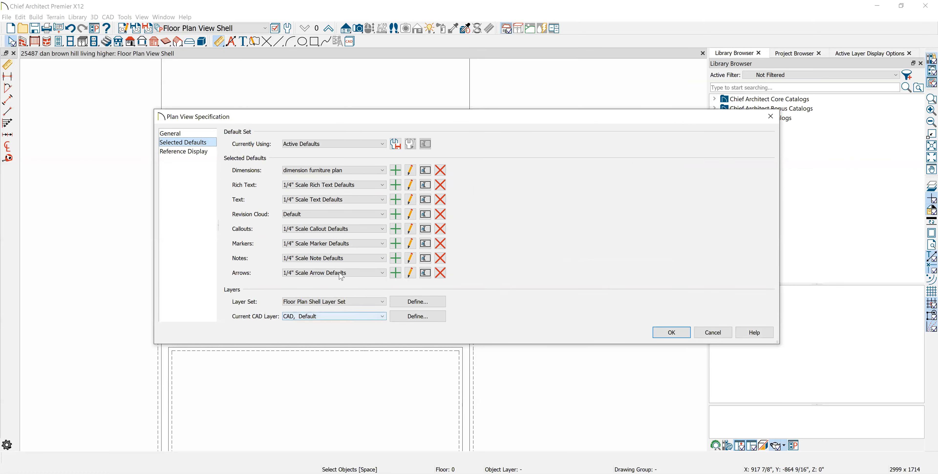
- Check the layer display options of the Floor Plan Shell Layer Set, and accept the plan view specification
left_click(412, 302)
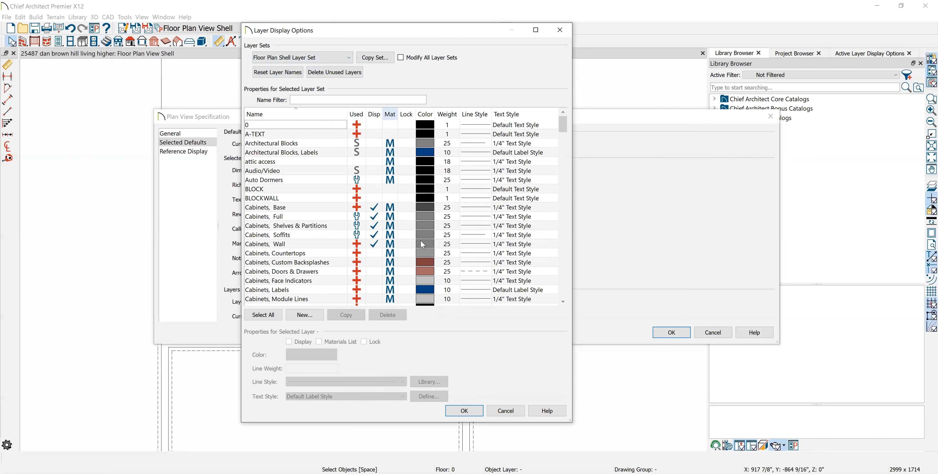
left_click(480, 414)
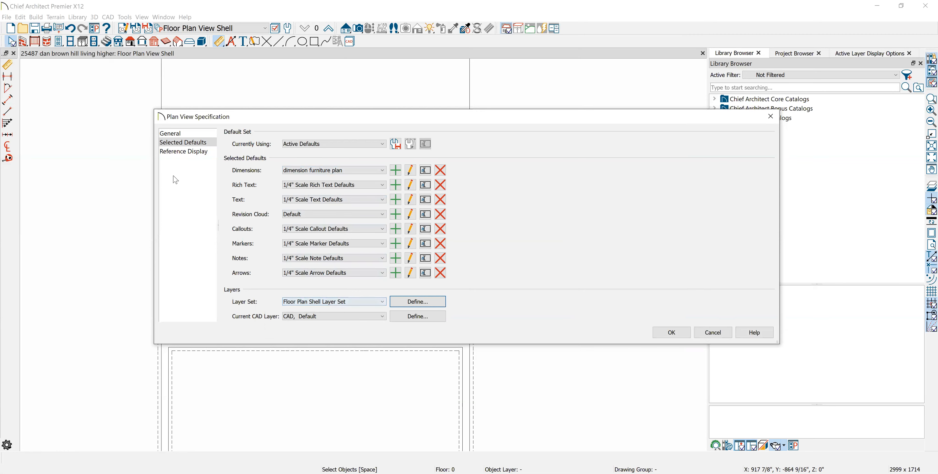
left_click(671, 332)
- Switch to the FOUNDATION PLAN VIEW and review its selected defaults and layer assignments as an example of a fully customized view
left_click(260, 28)
left_click(233, 66)
left_click(125, 29)
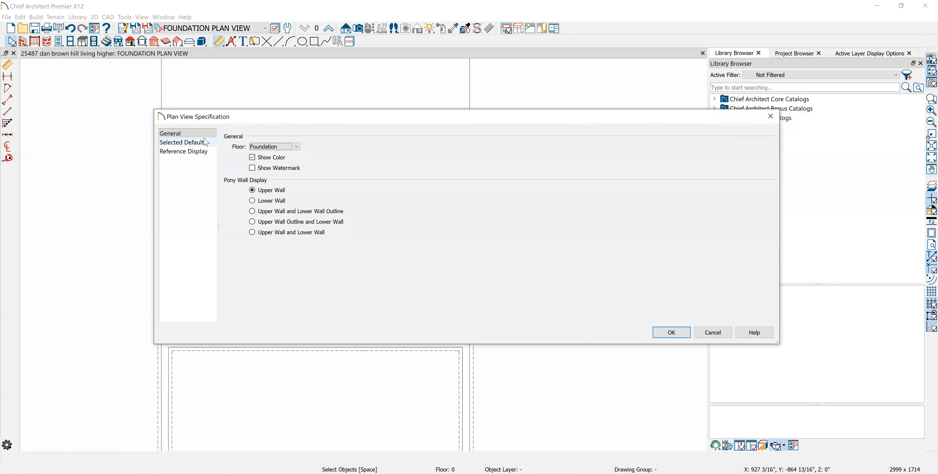
left_click(205, 142)
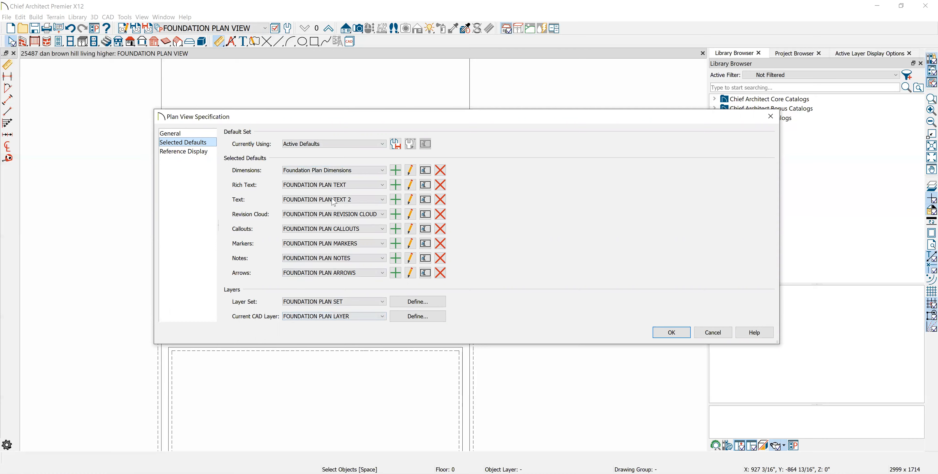
left_click(672, 332)
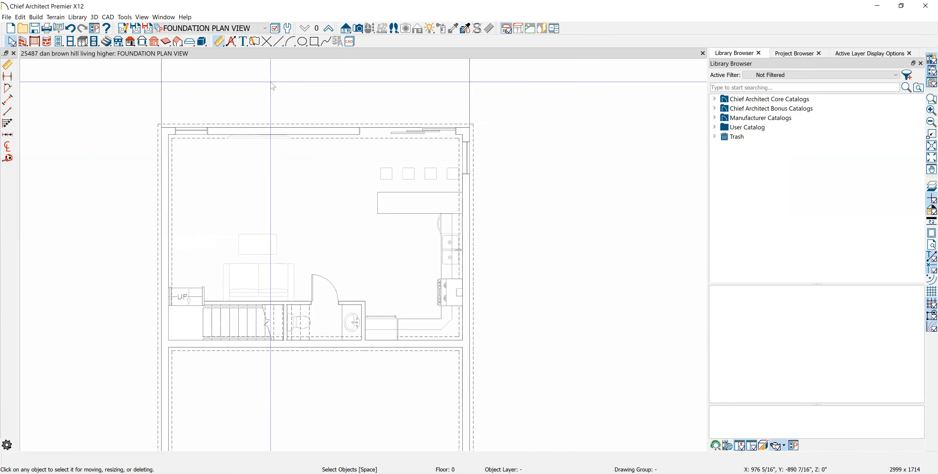
- Switch to the Framing, Ceiling Plan View and set its dimension default's primary format to a smallest fraction of 1/1
left_click(267, 29)
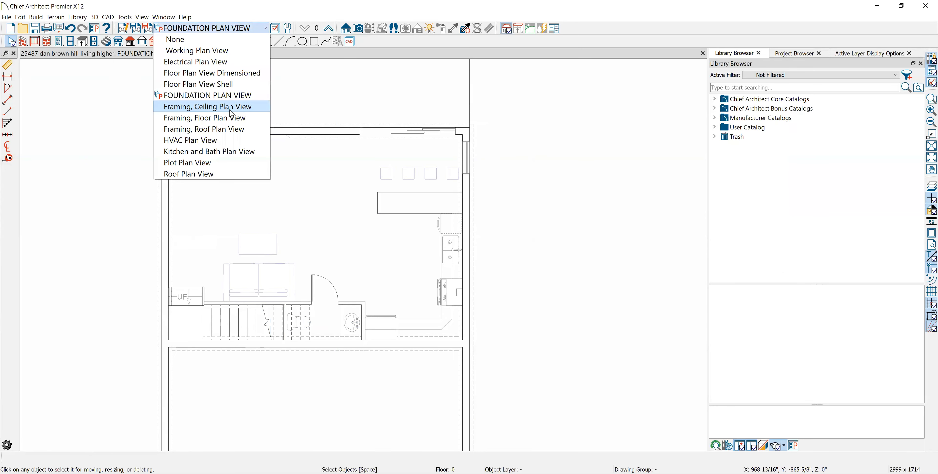
left_click(204, 107)
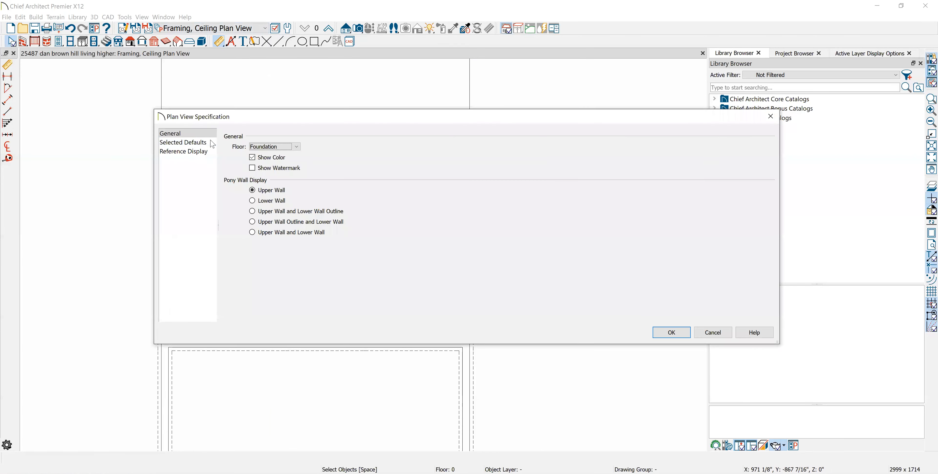
left_click(206, 141)
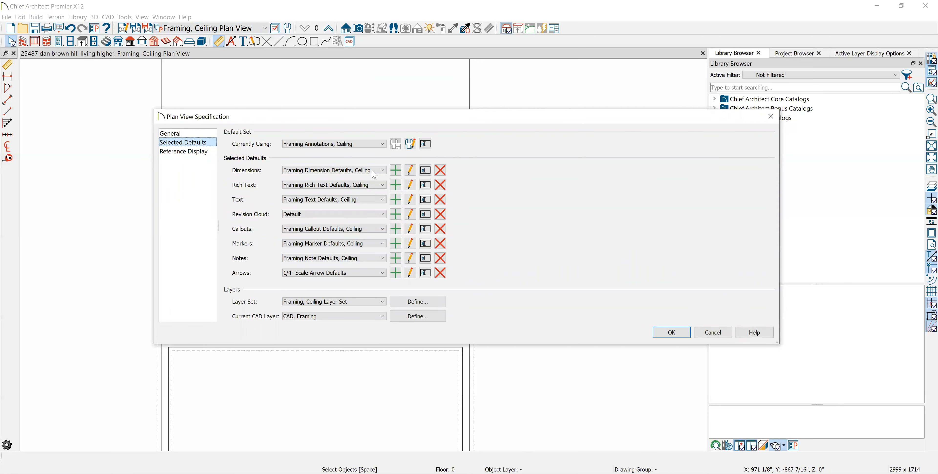
left_click(414, 174)
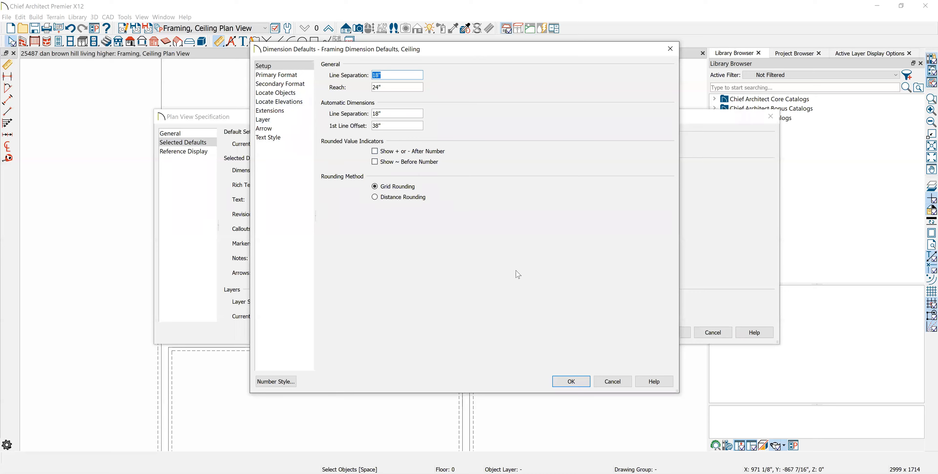
left_click(280, 75)
left_click_drag(409, 183, 331, 191)
type("1")
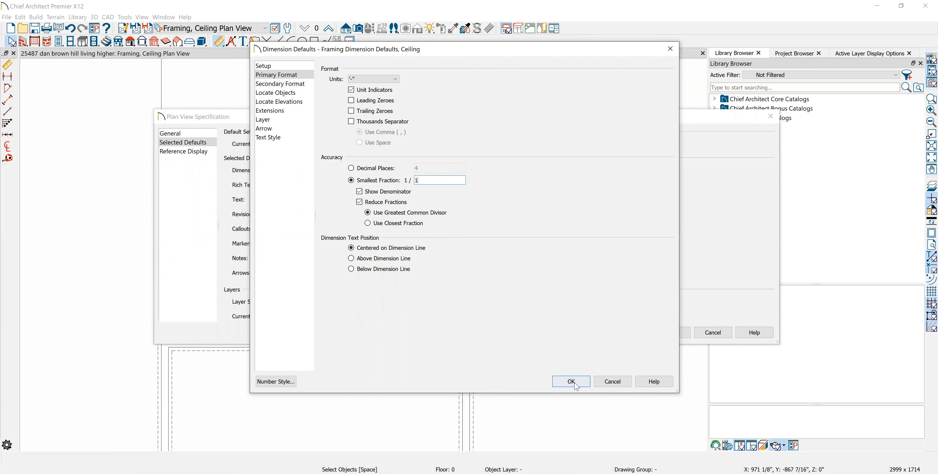
- In the Framing Dimension Defaults, Ceiling, choose a backslash-tick arrow style and a pink fill color (Red 255, Green 0, Blue 128), and accept the settings
left_click(285, 93)
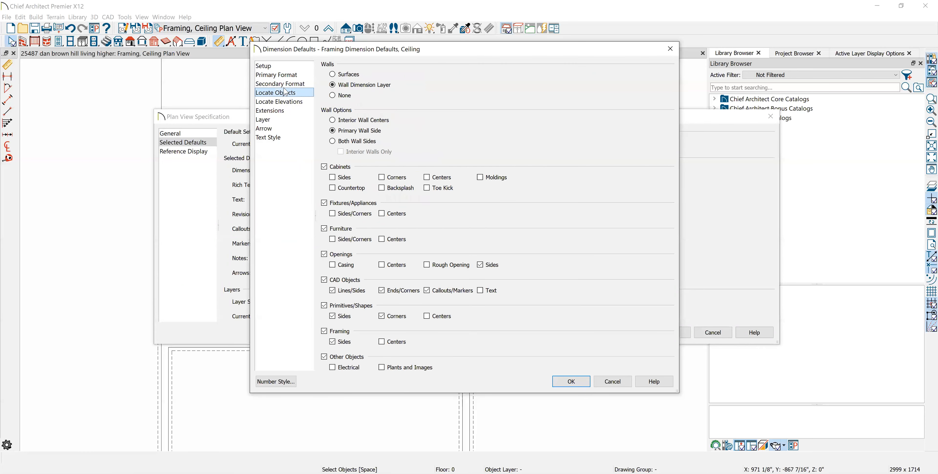
left_click(285, 87)
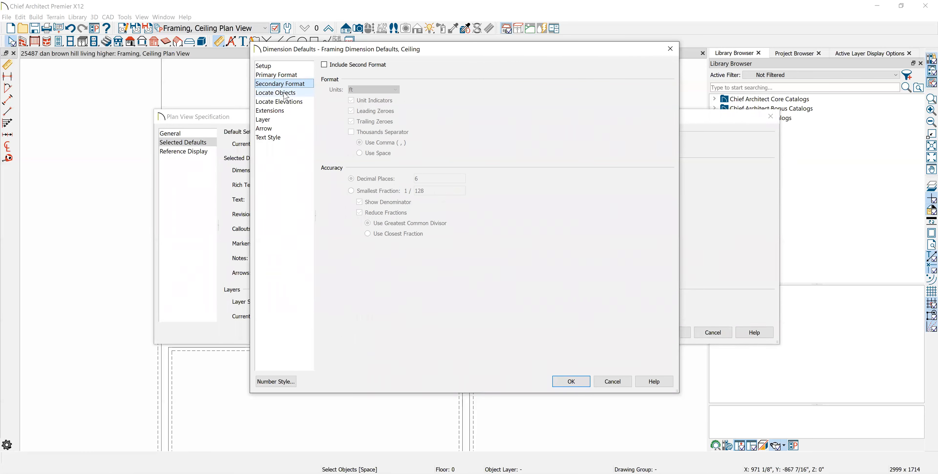
left_click(285, 94)
left_click(269, 128)
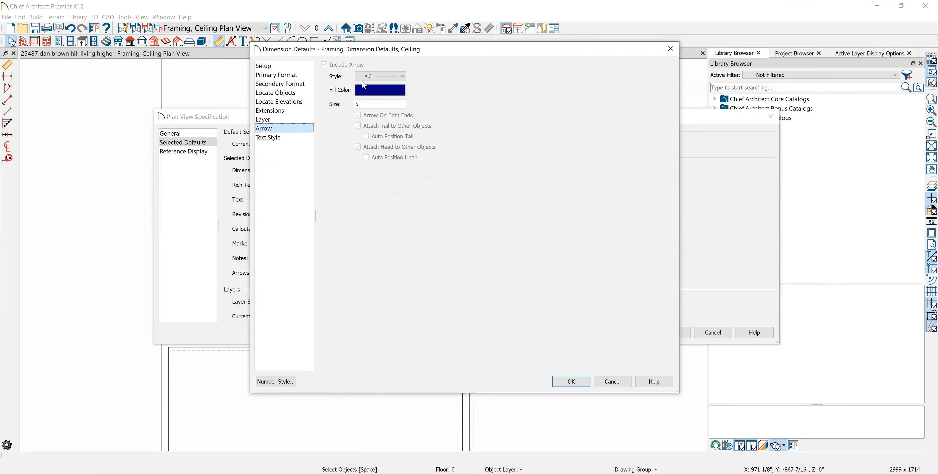
left_click(379, 78)
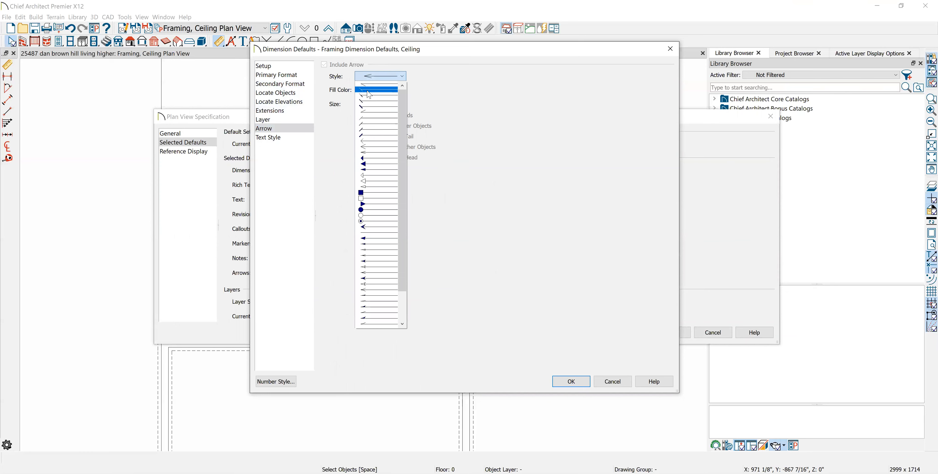
left_click(369, 95)
left_click(369, 91)
left_click(448, 190)
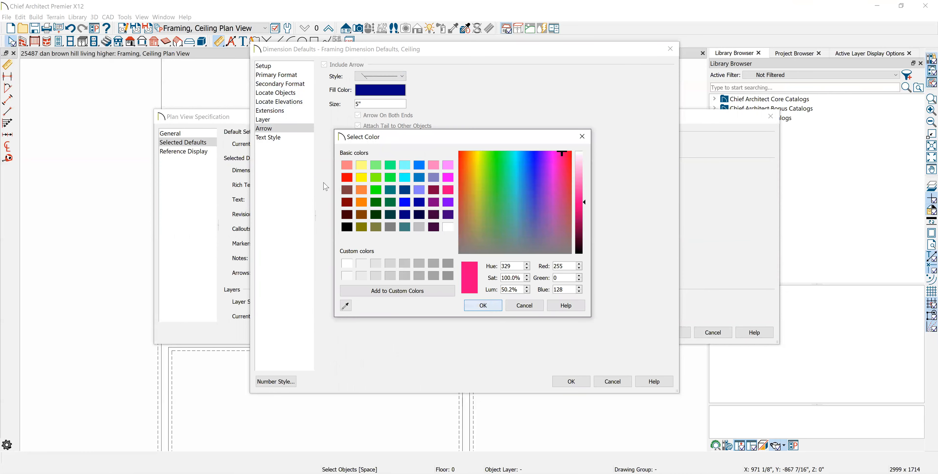
left_click(470, 304)
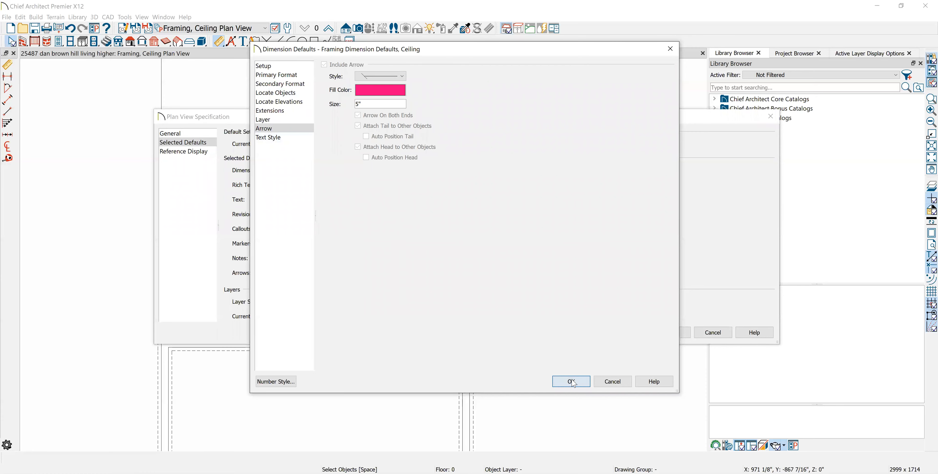
key("Return")
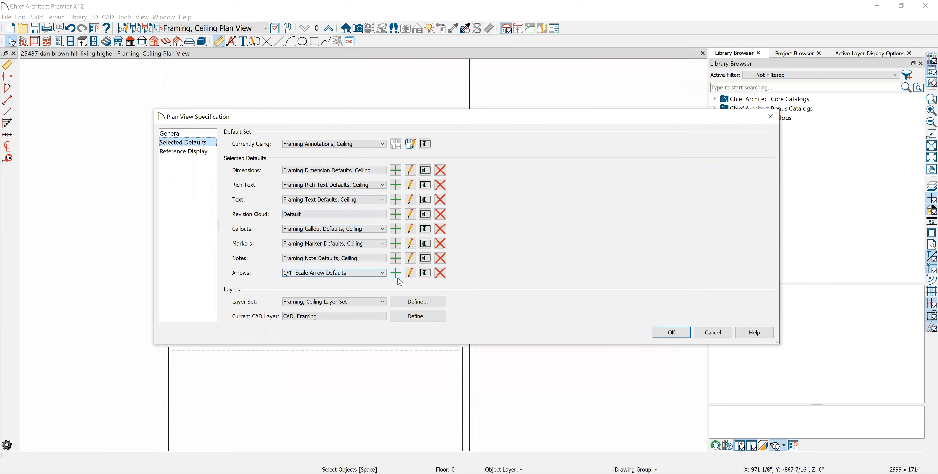
- Check the 1/4" Scale Arrow Defaults, and accept the plan view specification for the Framing, Ceiling Plan View
left_click(409, 275)
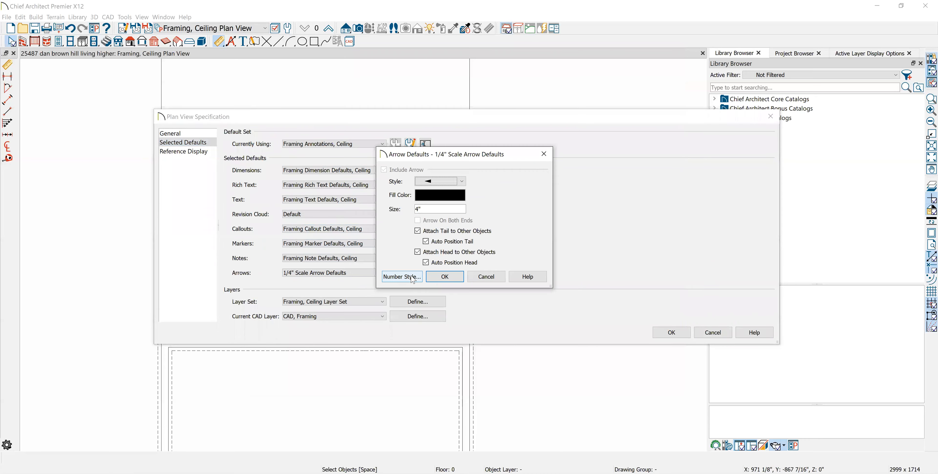
left_click(442, 277)
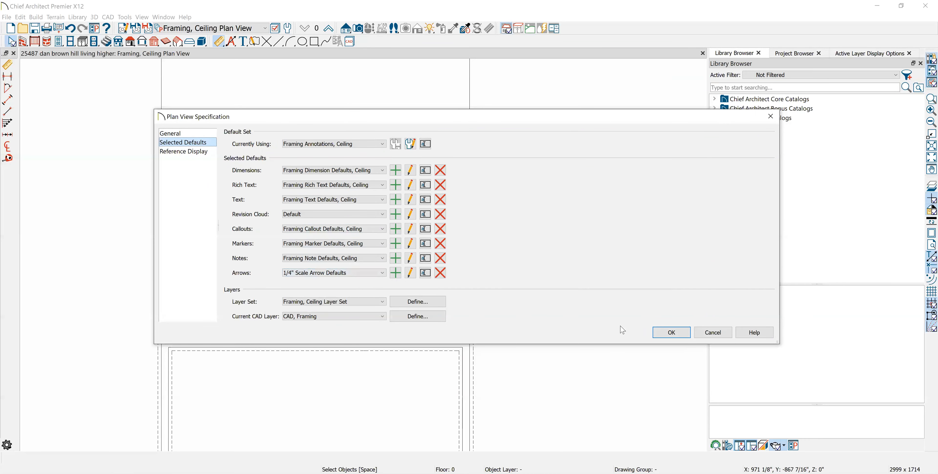
left_click(671, 332)
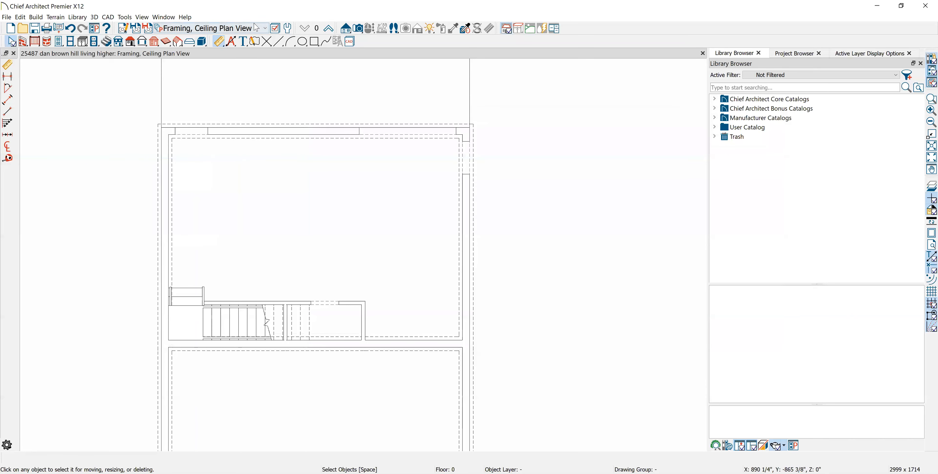
- Switch to the FOUNDATION PLAN VIEW and check the primary format and arrow style of its Foundation Plan Dimensions default
left_click(267, 29)
left_click(227, 95)
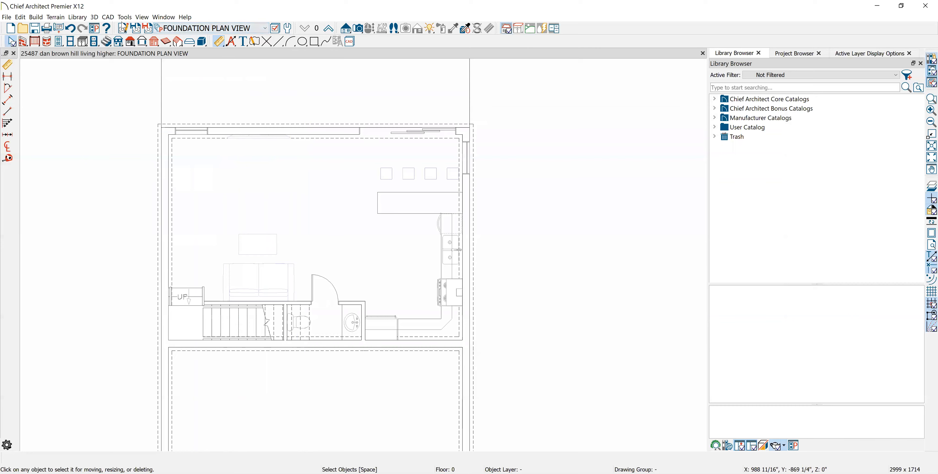
left_click(203, 142)
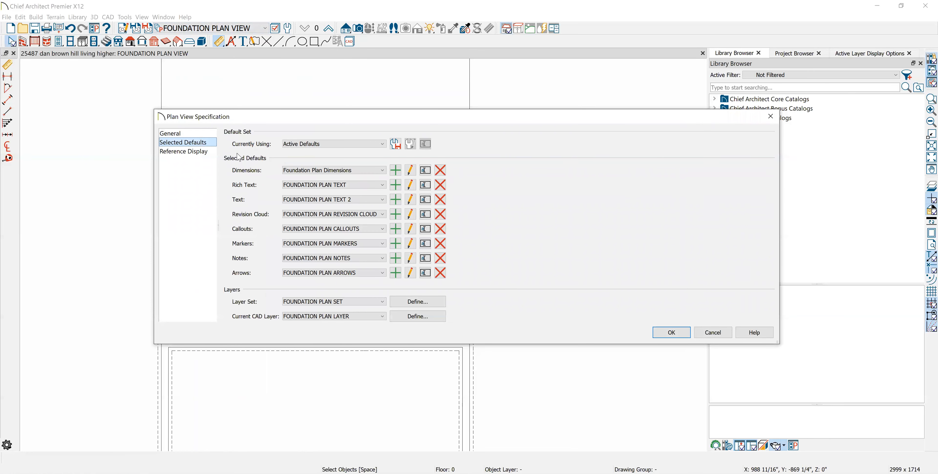
left_click(409, 170)
left_click(277, 74)
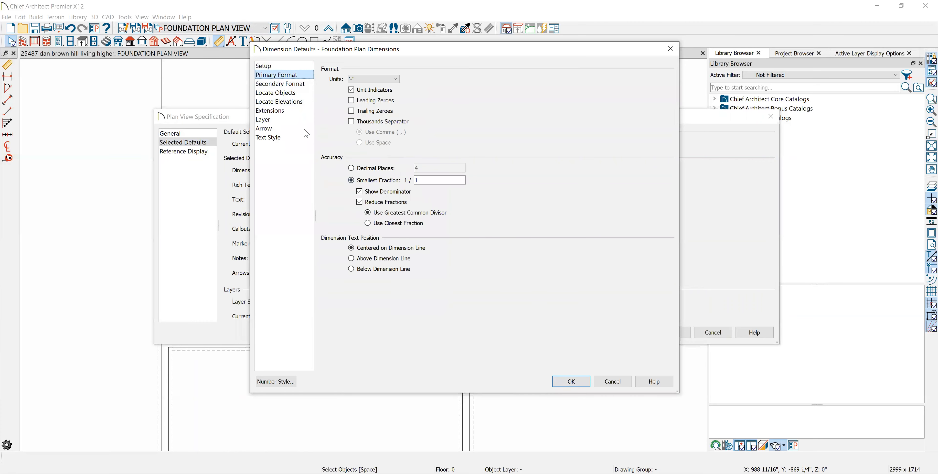
left_click(294, 128)
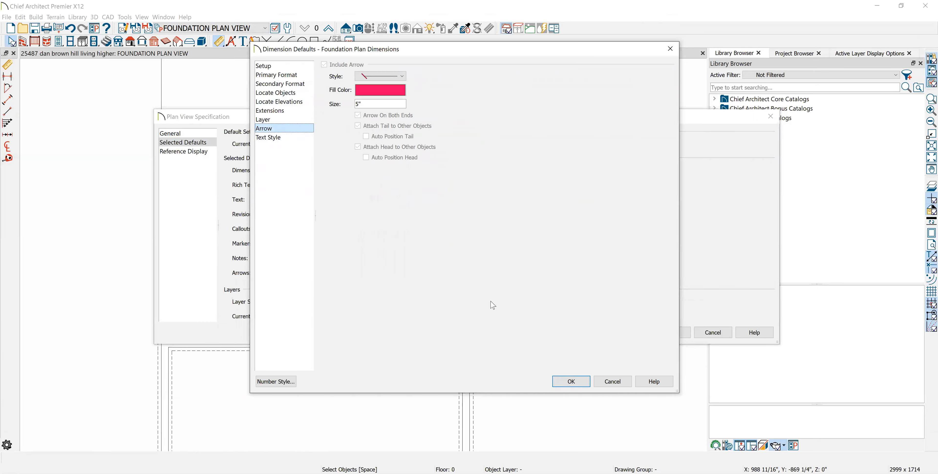
left_click(391, 80)
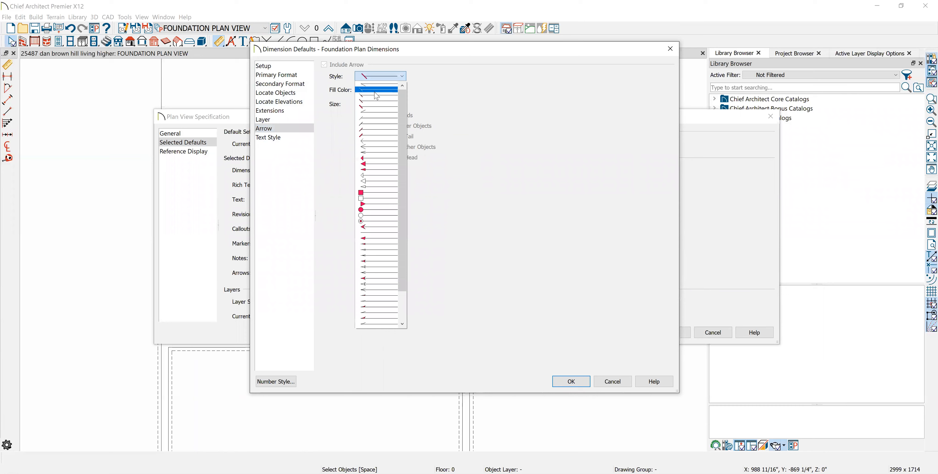
left_click(395, 128)
left_click(568, 380)
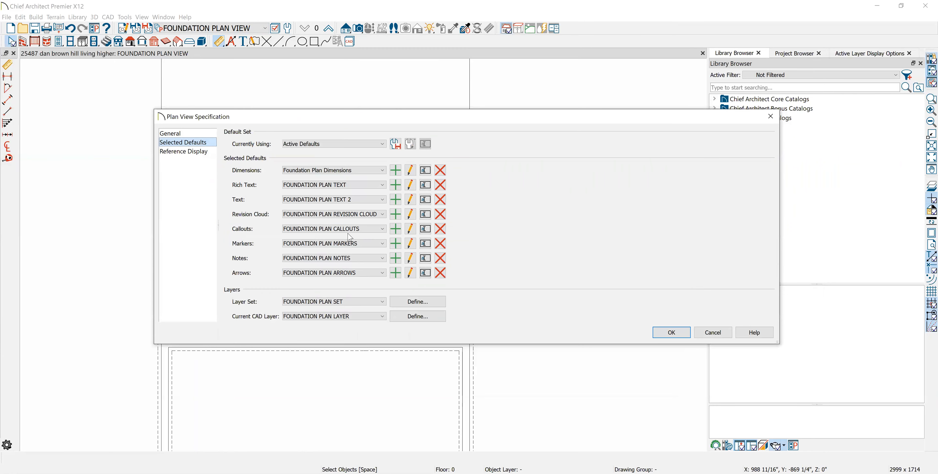
- Check the FOUNDATION PLAN NOTES and FOUNDATION PLAN ARROWS defaults
left_click(410, 258)
left_click(540, 378)
left_click(410, 273)
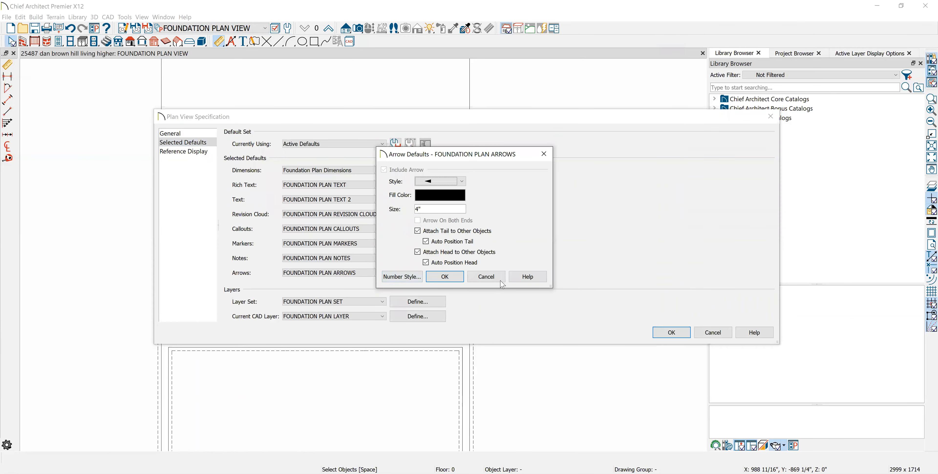
left_click(442, 275)
- Set the marker radius in the FOUNDATION PLAN MARKERS default to 4 inches
left_click(411, 243)
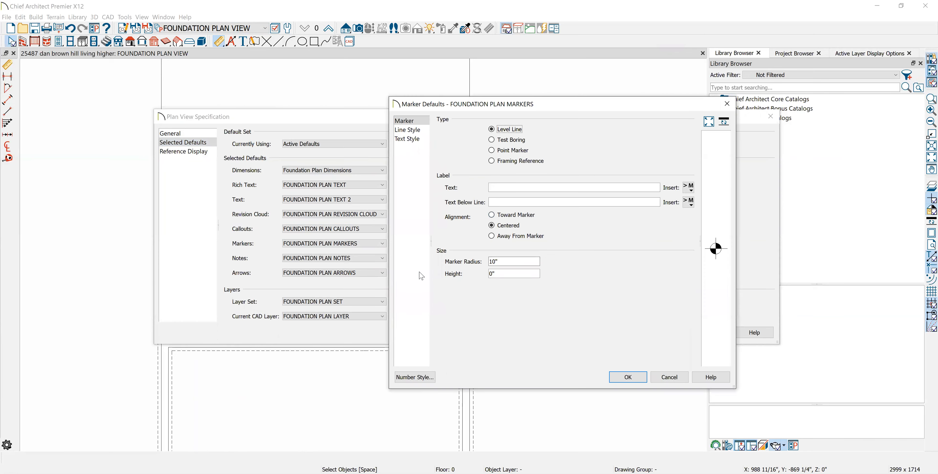
double_click(505, 261)
type("4")
left_click(628, 377)
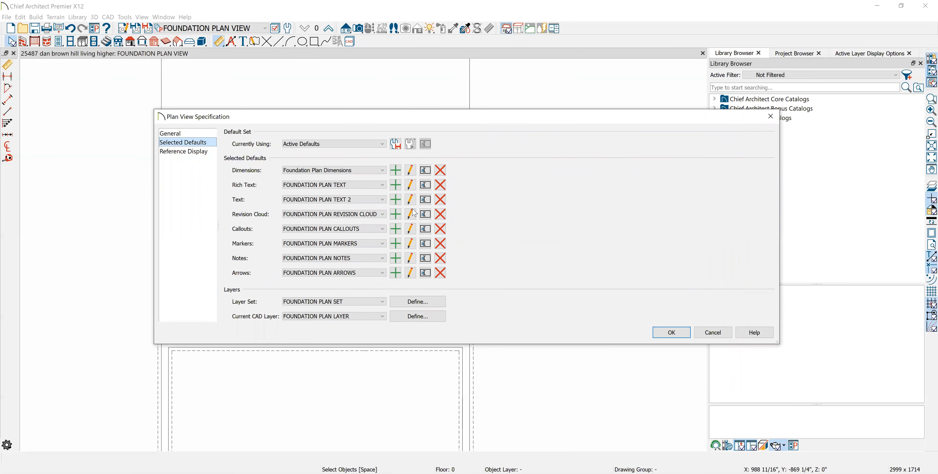
- Check the FOUNDATION PLAN TEXT rich text default, and accept the foundation plan view specification
left_click(411, 185)
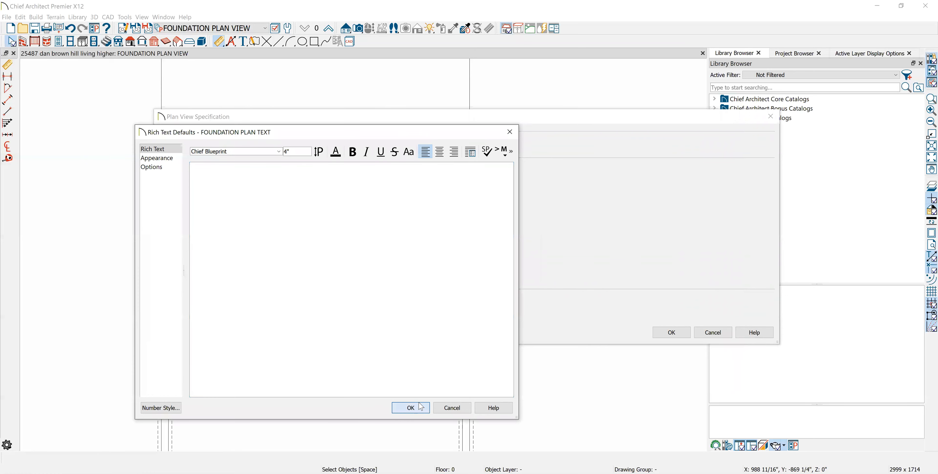
left_click(411, 407)
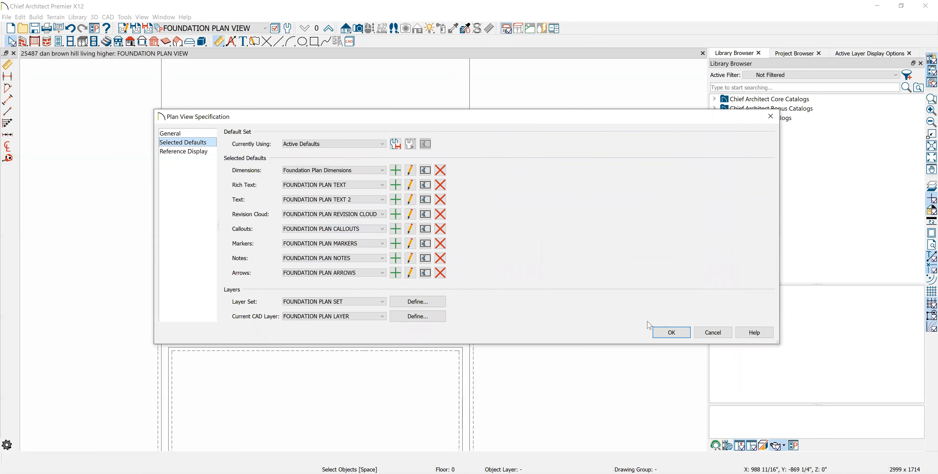
left_click(682, 337)
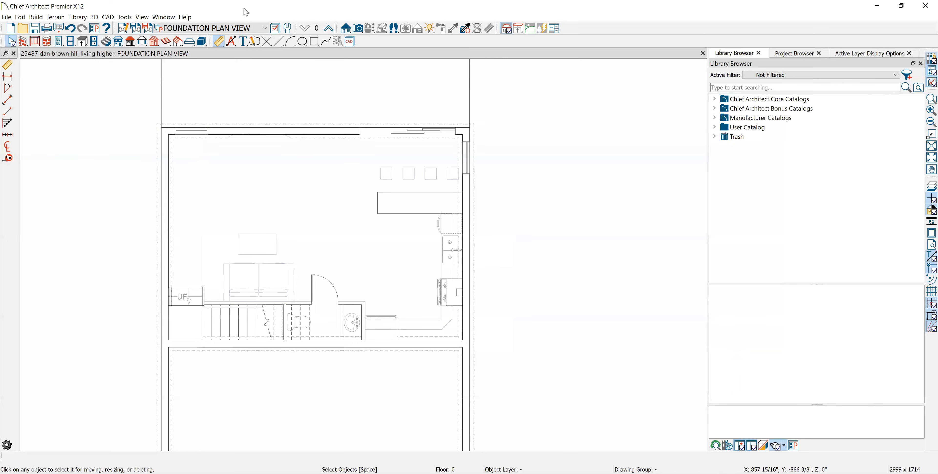
- Switch to the Framing, Floor Plan View and show the selected defaults in its plan view specification
left_click(265, 30)
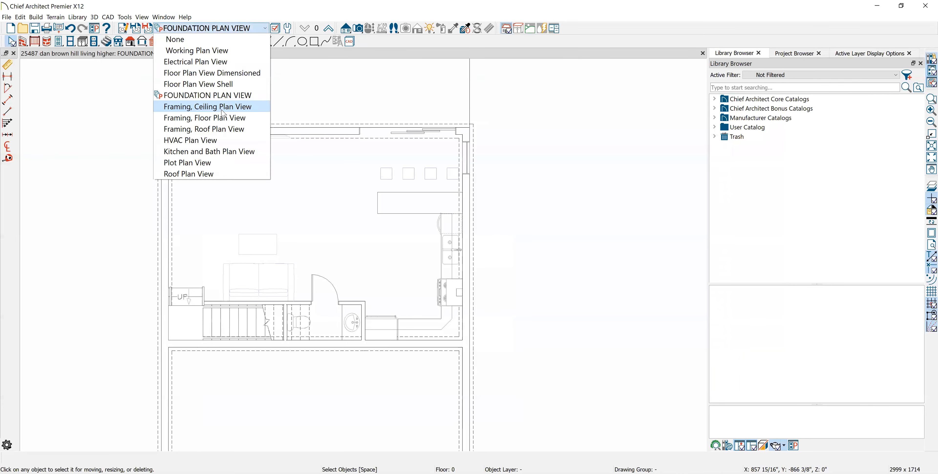
left_click(222, 105)
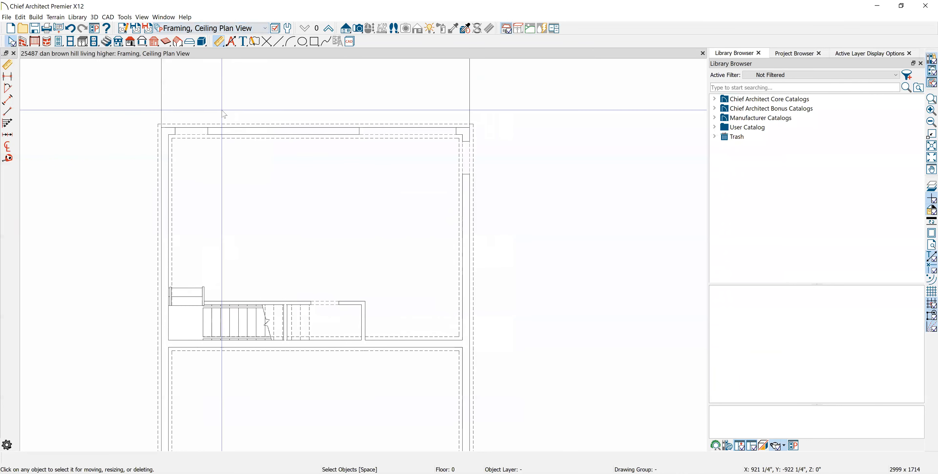
left_click(265, 28)
left_click(233, 73)
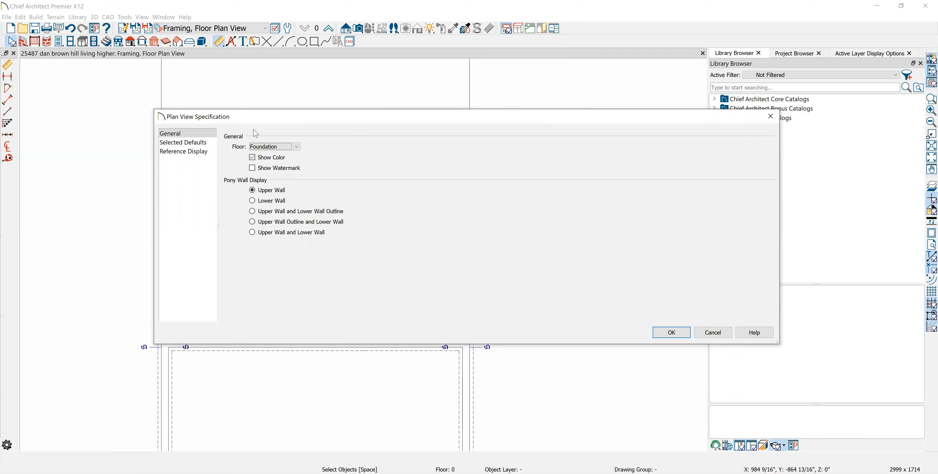
left_click(202, 143)
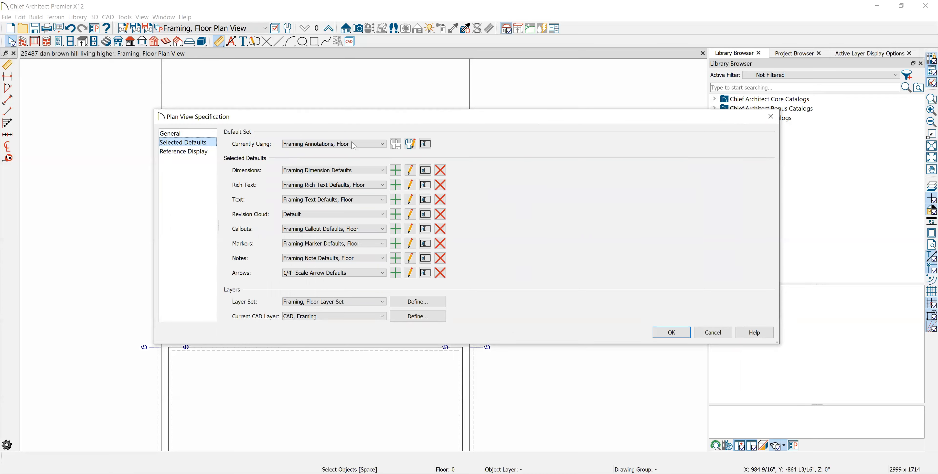
- Review the primary format, secondary format, object and elevation location, and layer settings of the Framing Dimension Defaults
left_click(411, 173)
left_click(296, 75)
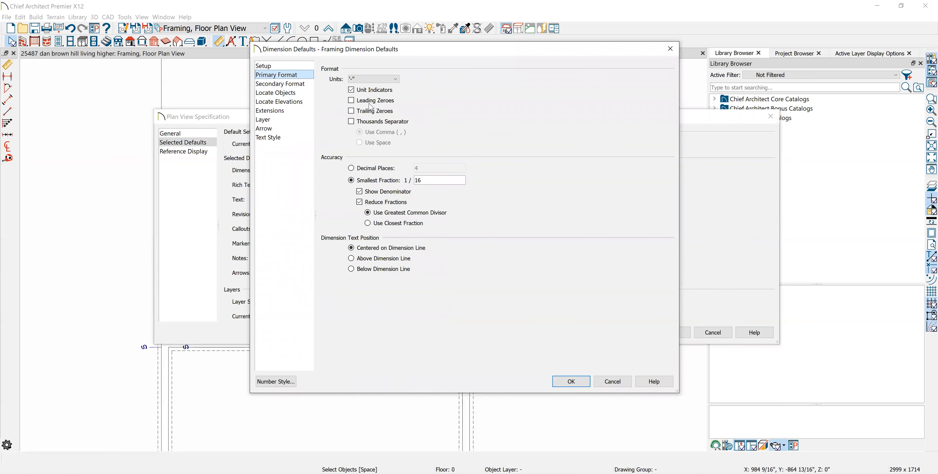
double_click(435, 179)
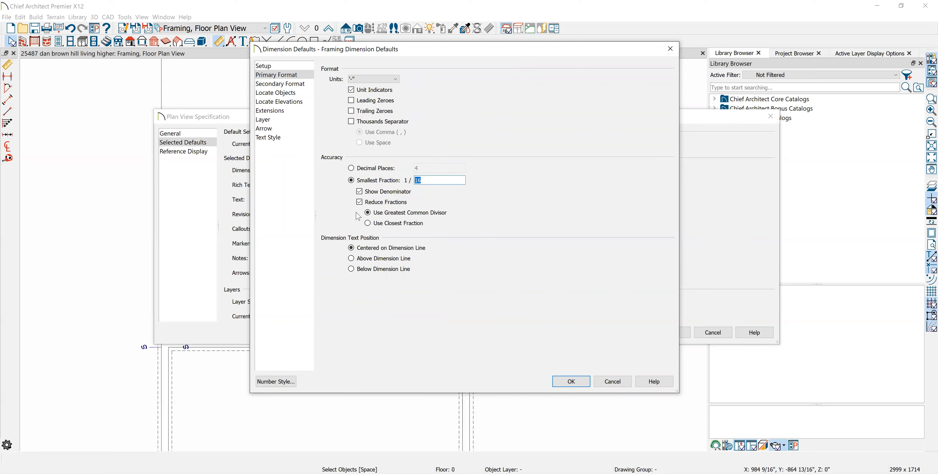
left_click(292, 85)
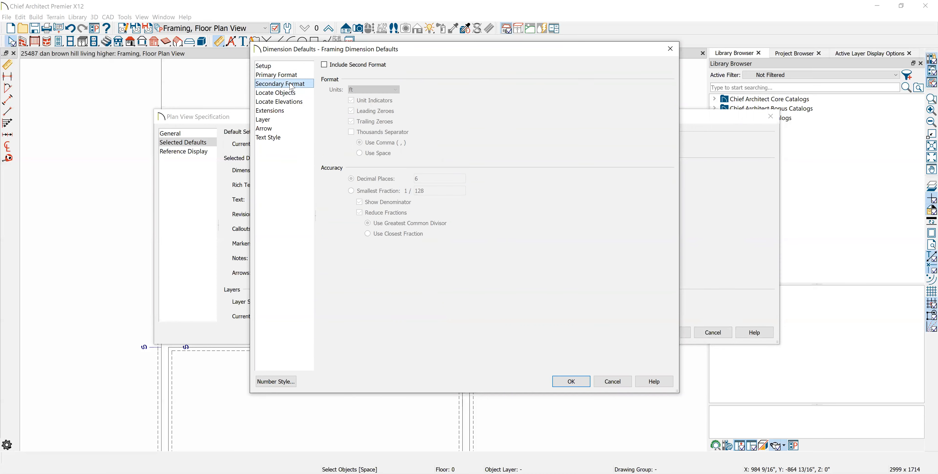
left_click(291, 92)
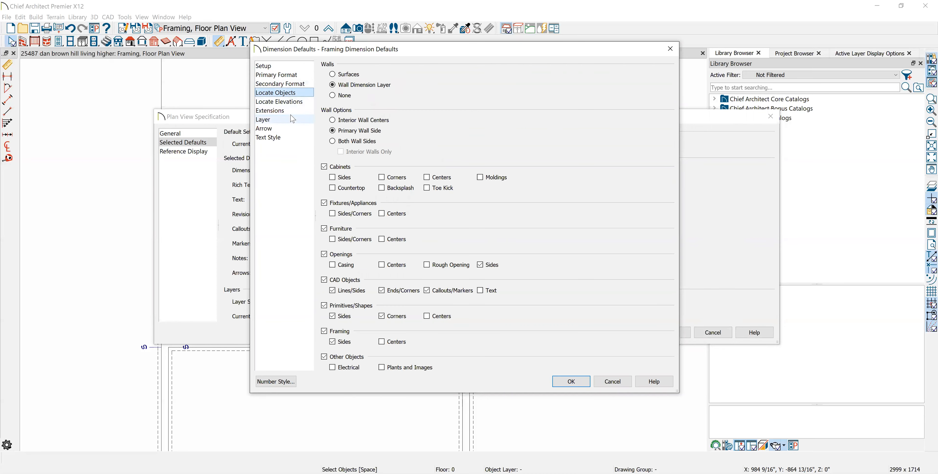
left_click(288, 103)
left_click(285, 120)
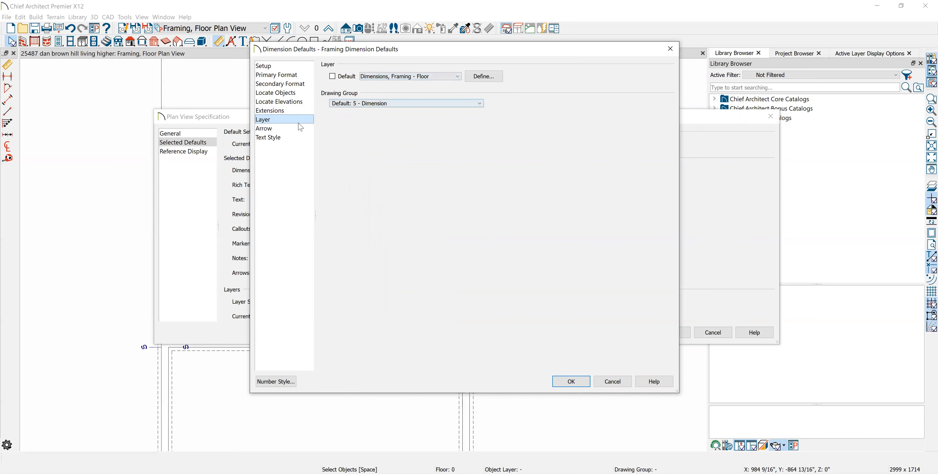
- Set the arrow of the Framing Dimension Defaults to the thin slash style with a pink fill (red 255, green 0, blue 128), and check its text style
left_click(284, 129)
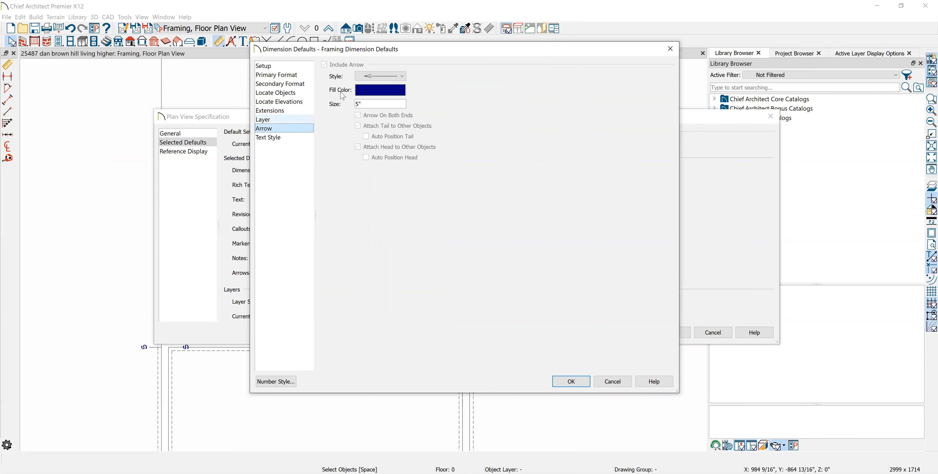
left_click(375, 76)
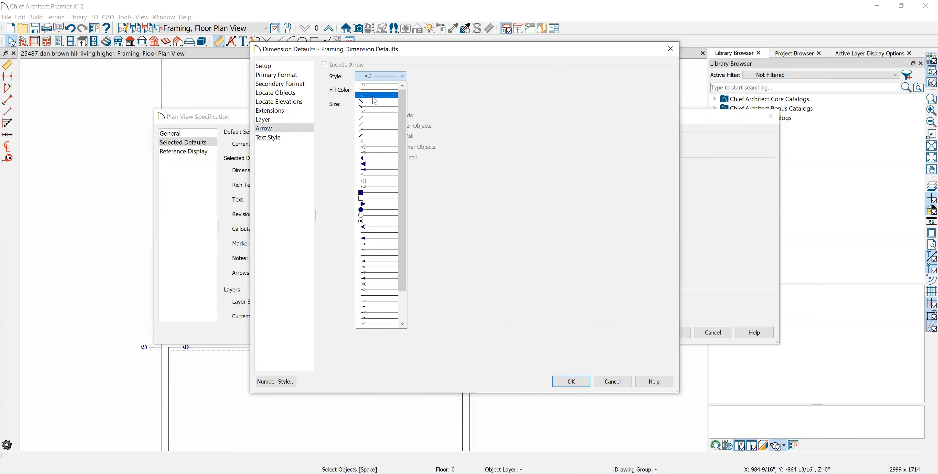
left_click(375, 96)
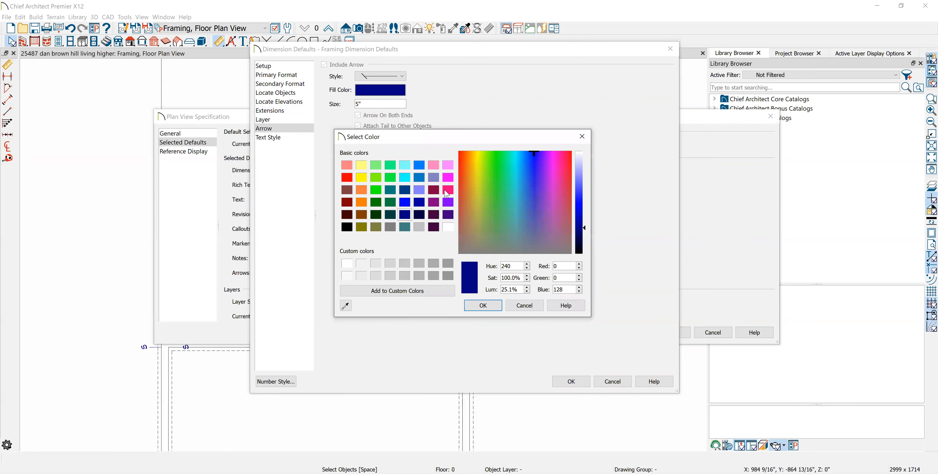
left_click(448, 192)
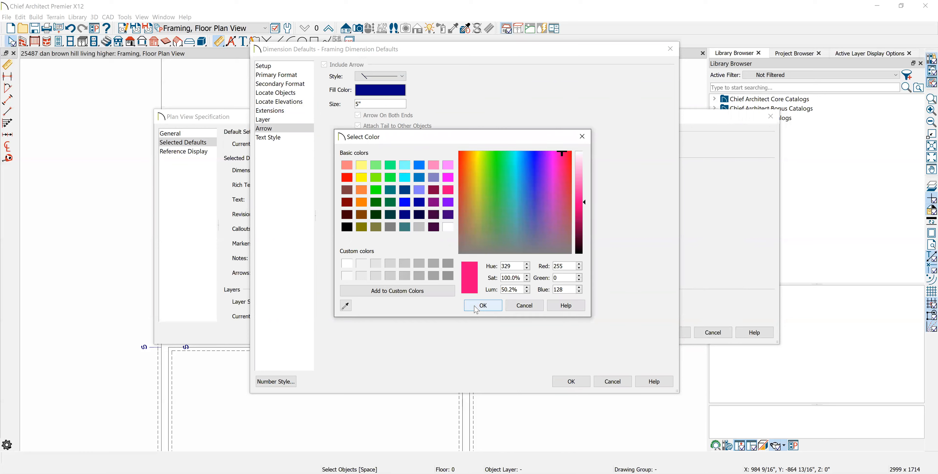
left_click(481, 306)
left_click(293, 138)
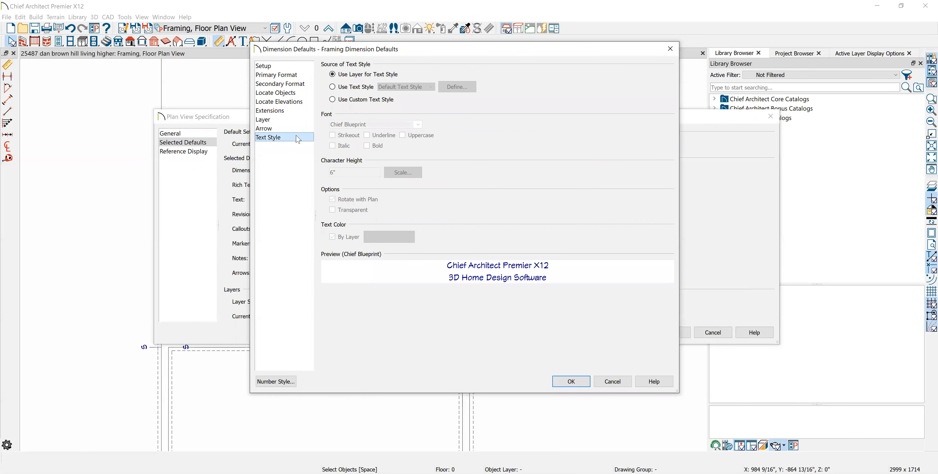
left_click(289, 128)
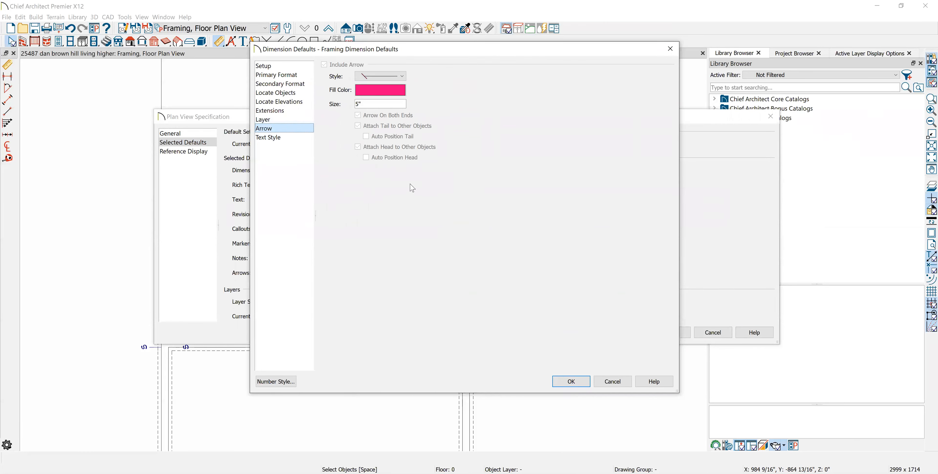
left_click(571, 381)
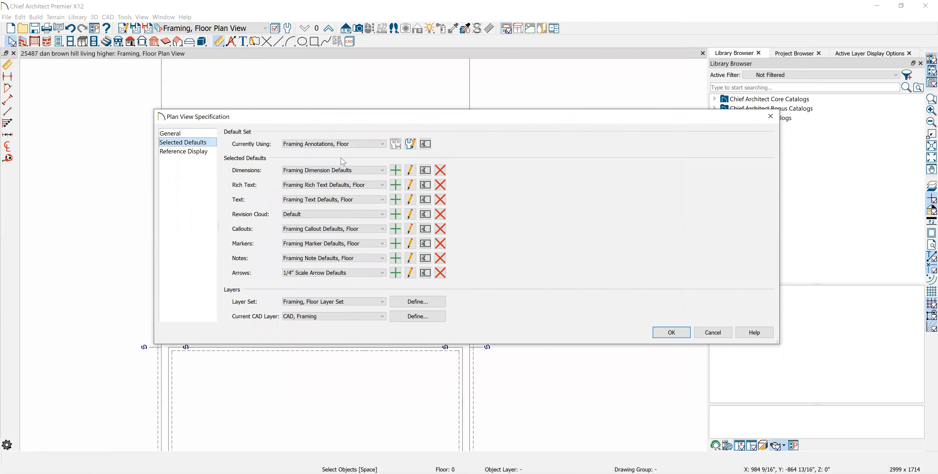
- Check the floor framing rich text, callout, marker and note defaults and the 1/4" Scale Arrow Defaults, and accept the plan view specification
left_click(410, 185)
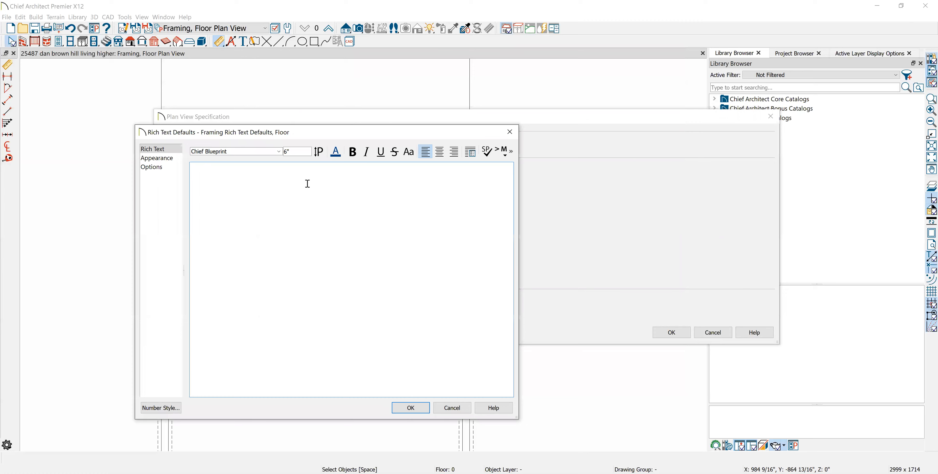
left_click(416, 405)
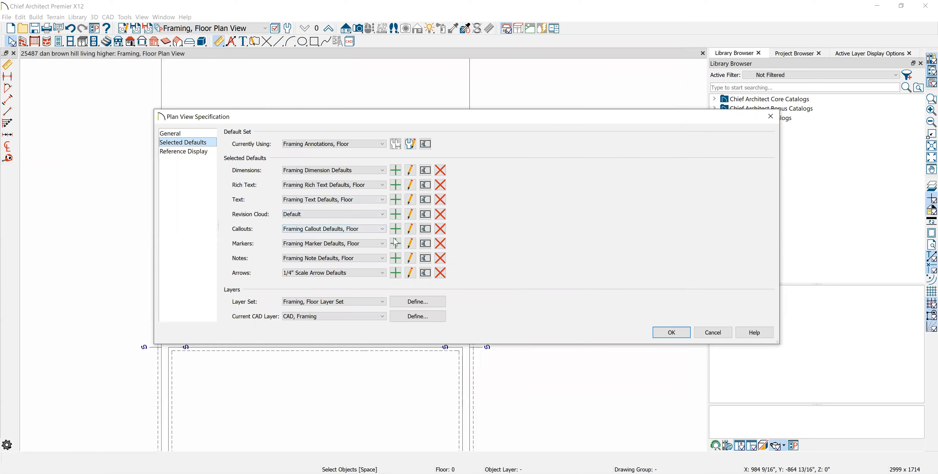
left_click(410, 228)
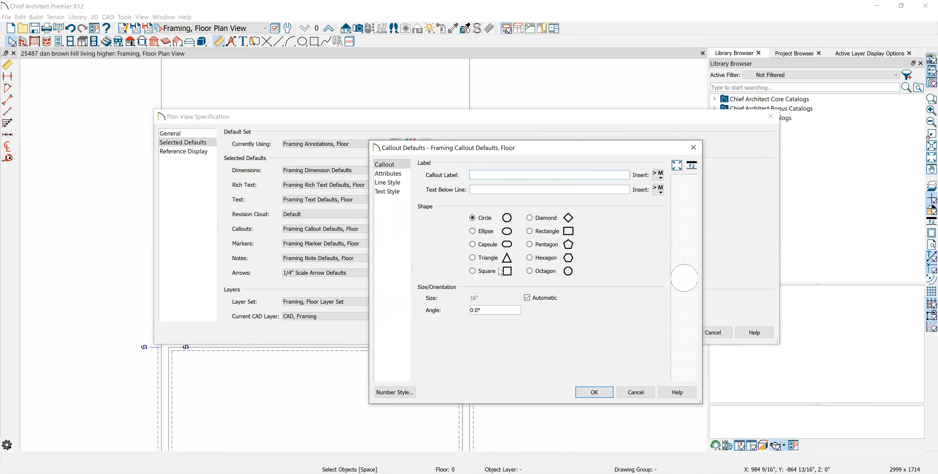
left_click(594, 392)
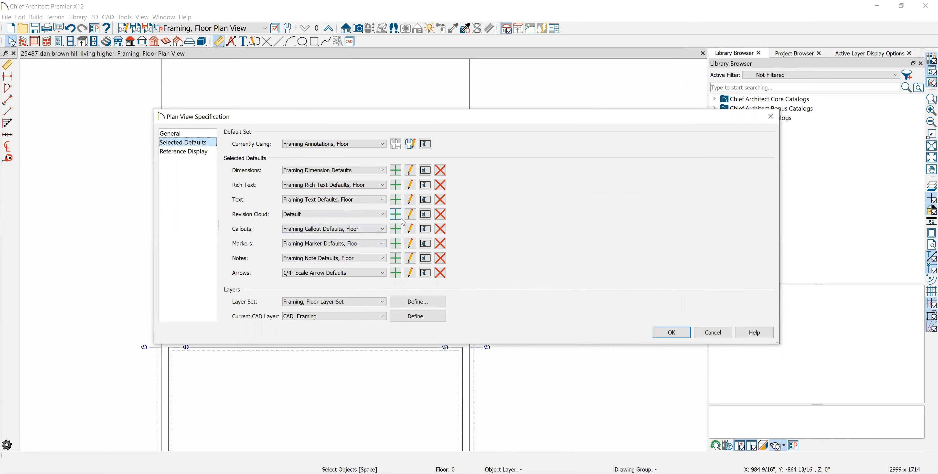
left_click(411, 243)
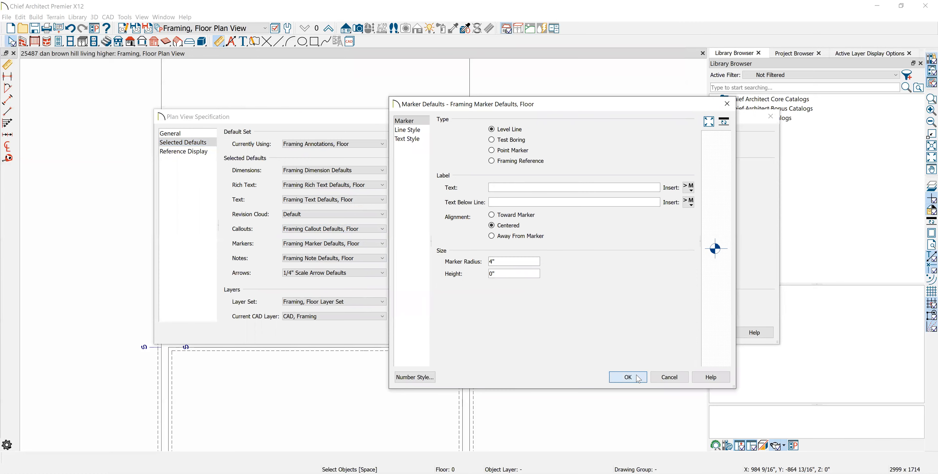
left_click(628, 377)
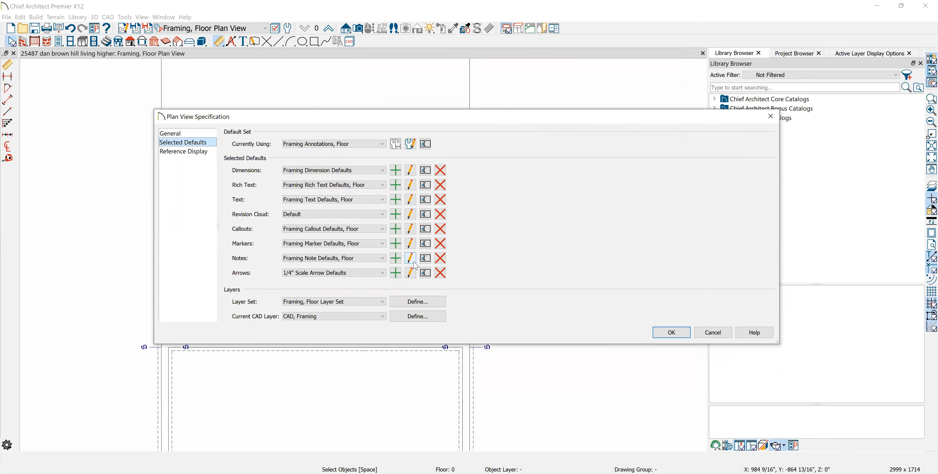
left_click(413, 262)
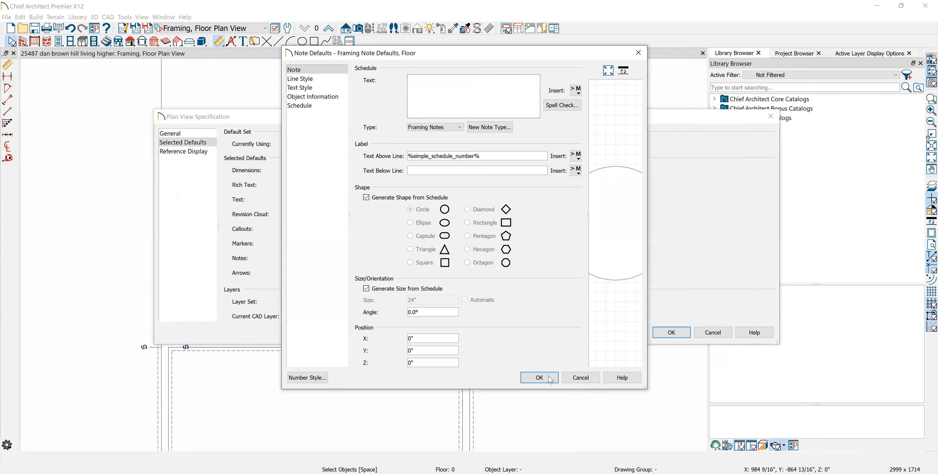
left_click(539, 377)
left_click(413, 274)
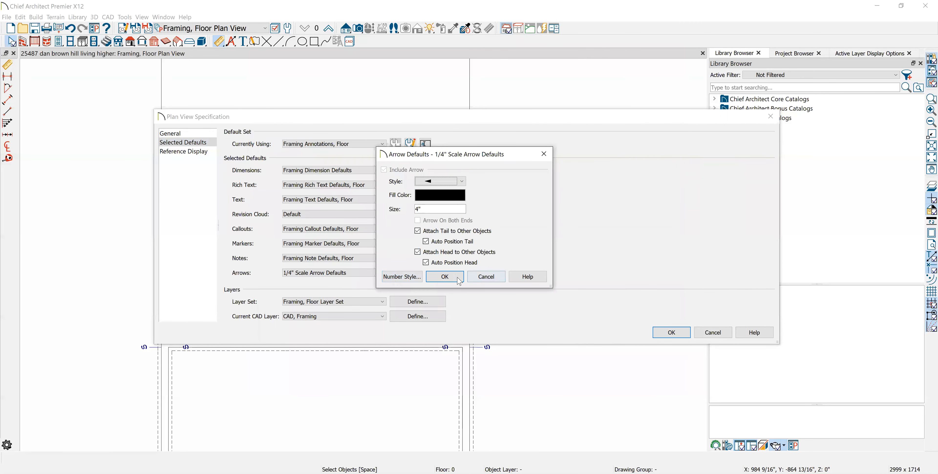
left_click(458, 278)
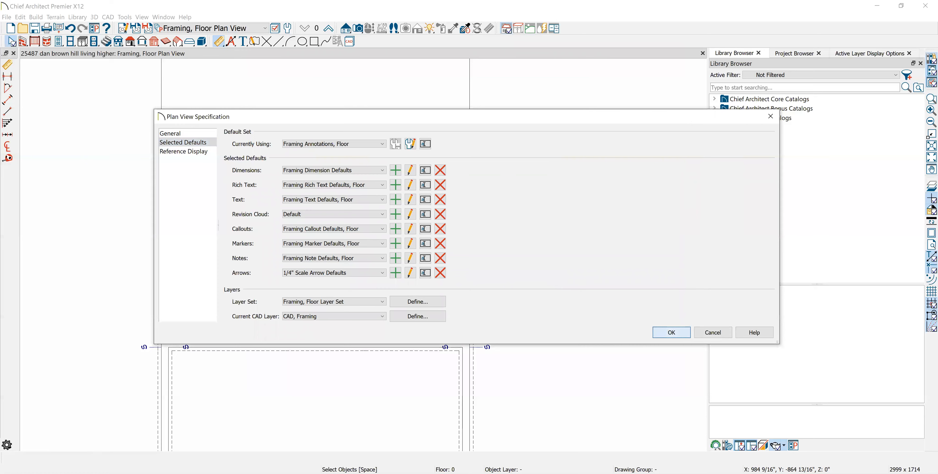
left_click(671, 332)
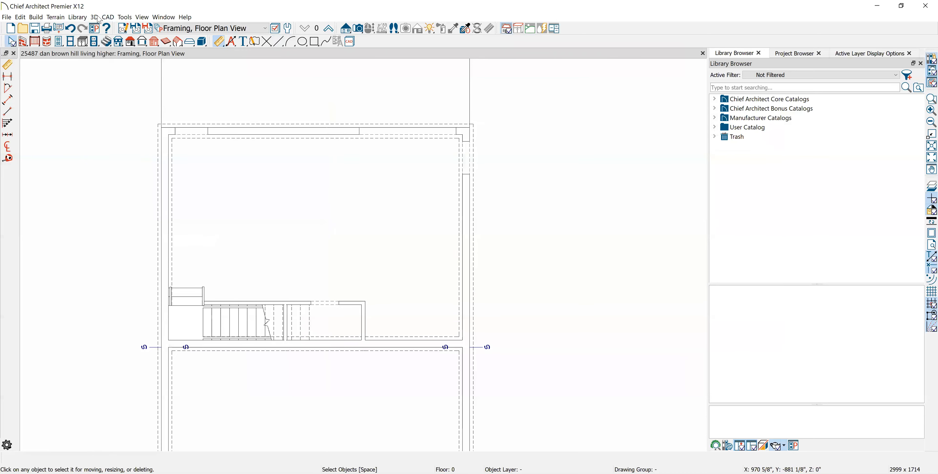
- Switch to the Framing, Roof Plan View and turn off its reference floor display
left_click(265, 28)
left_click(219, 127)
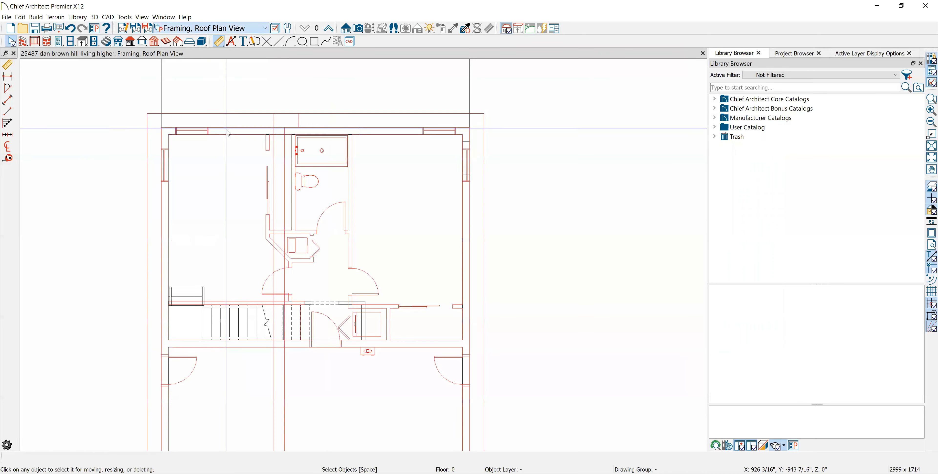
scroll(266, 188, "down", 2)
middle_click_drag(336, 215, 331, 174)
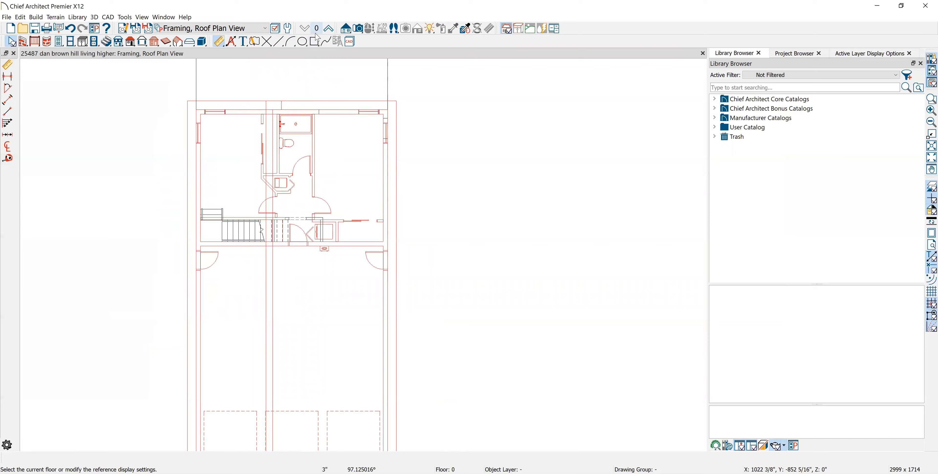
scroll(230, 152, "up", 2)
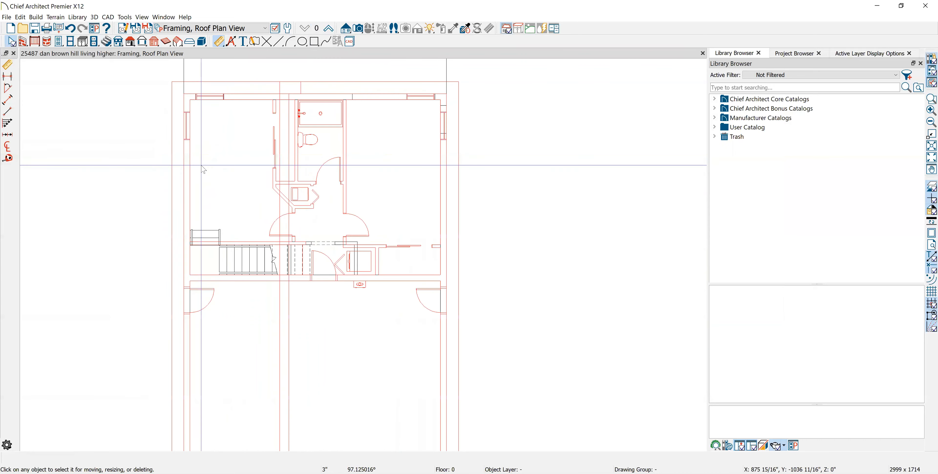
left_click(315, 30)
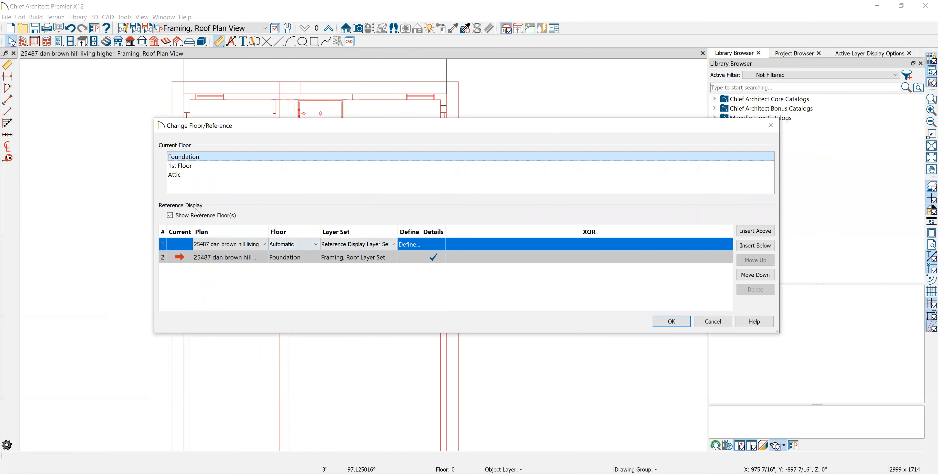
left_click(172, 215)
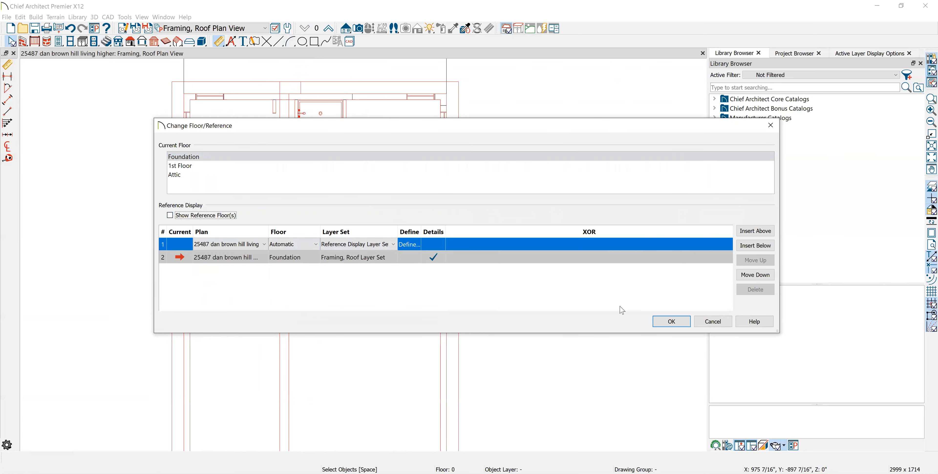
left_click(671, 321)
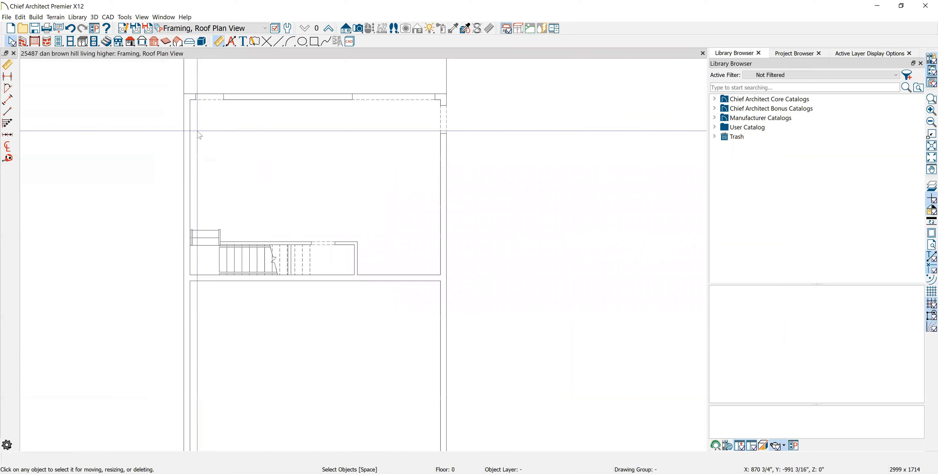
- Examine the foundation walls and overall outline shown in the Framing, Roof Plan View
left_click(190, 153)
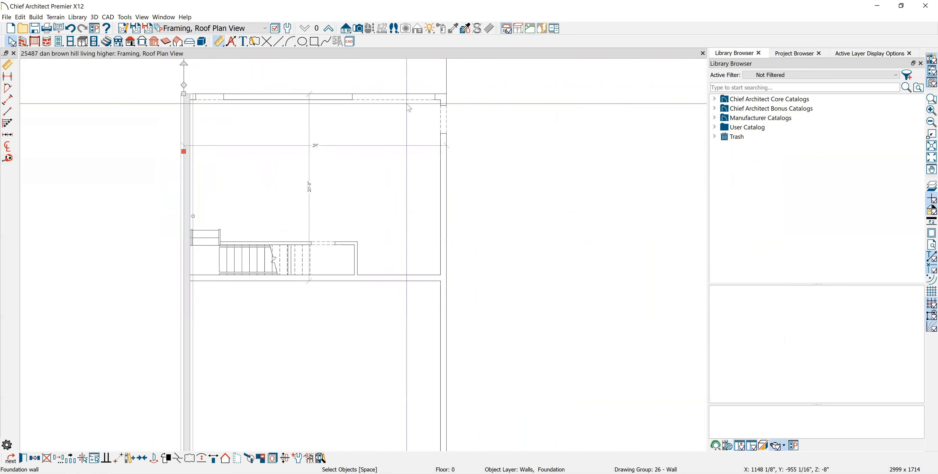
scroll(409, 97, "down", 4)
middle_click_drag(483, 201, 469, 157)
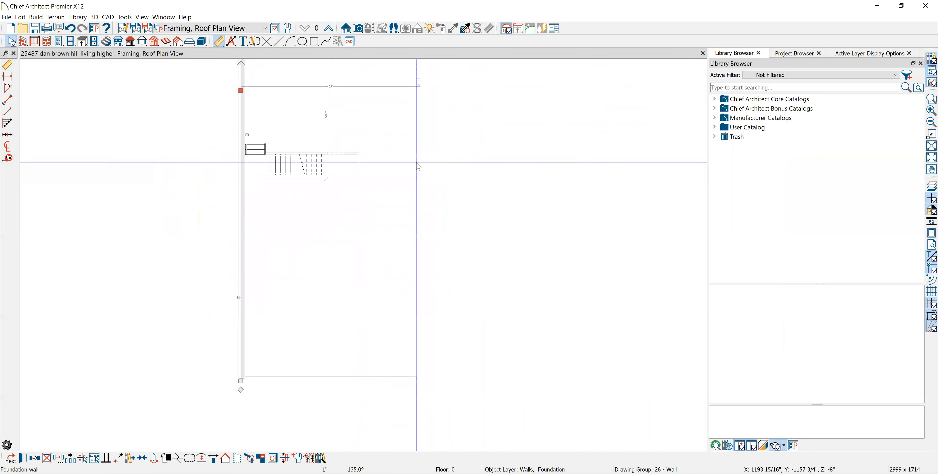
scroll(300, 87, "up", 1)
left_click(482, 131)
middle_click_drag(439, 129, 441, 172)
scroll(413, 181, "down", 1)
scroll(413, 182, "down", 1)
middle_click_drag(302, 155, 304, 206)
scroll(326, 193, "up", 2)
scroll(365, 193, "up", 2)
scroll(331, 137, "down", 3)
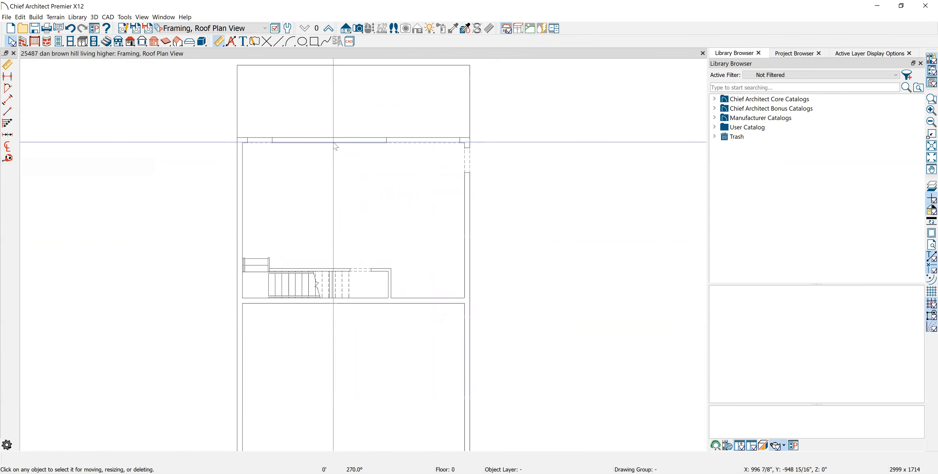
scroll(316, 115, "down", 2)
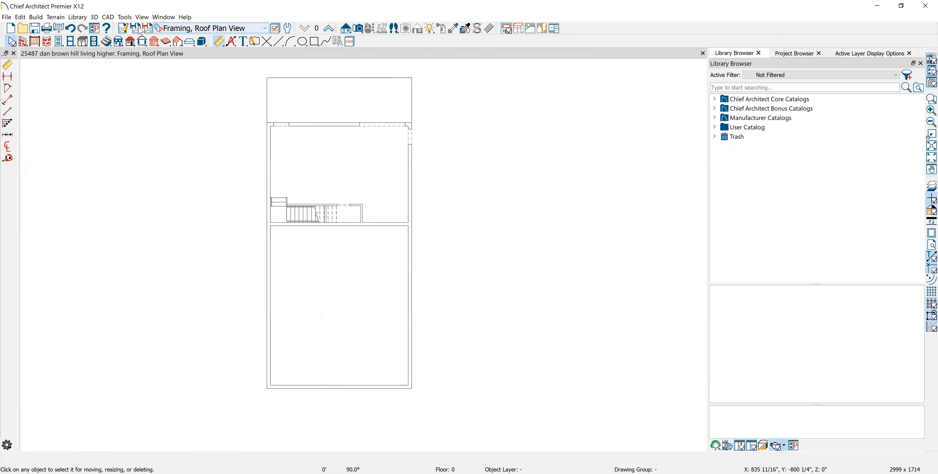
- Review the primary format, arrow and text style of the Framing Dimension Defaults, Roof, and check the Framing Rich Text Defaults, Roof
left_click(122, 32)
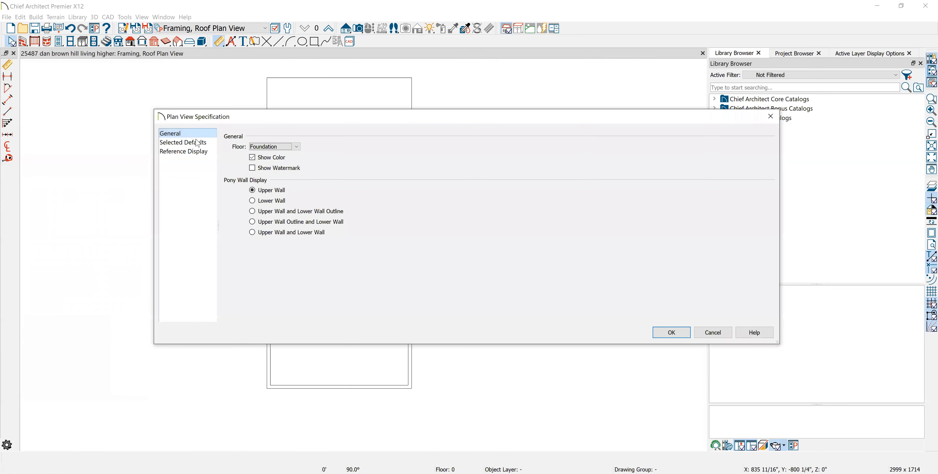
left_click(184, 142)
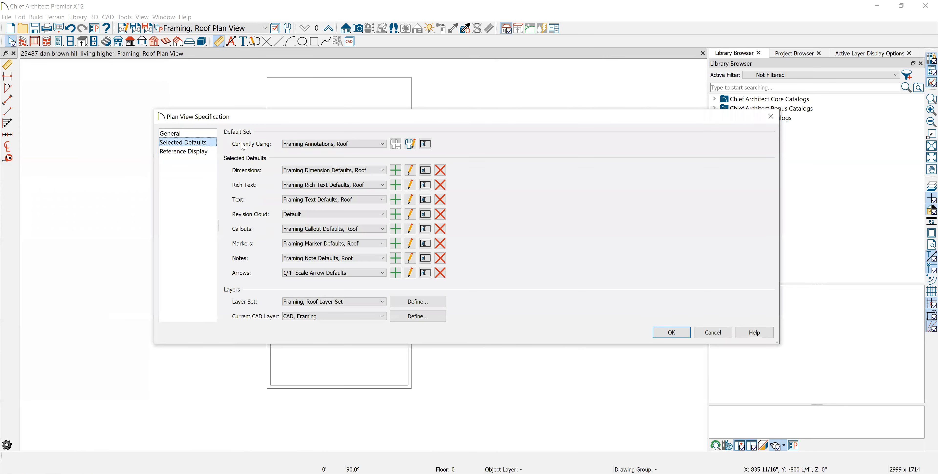
left_click(409, 170)
left_click(276, 75)
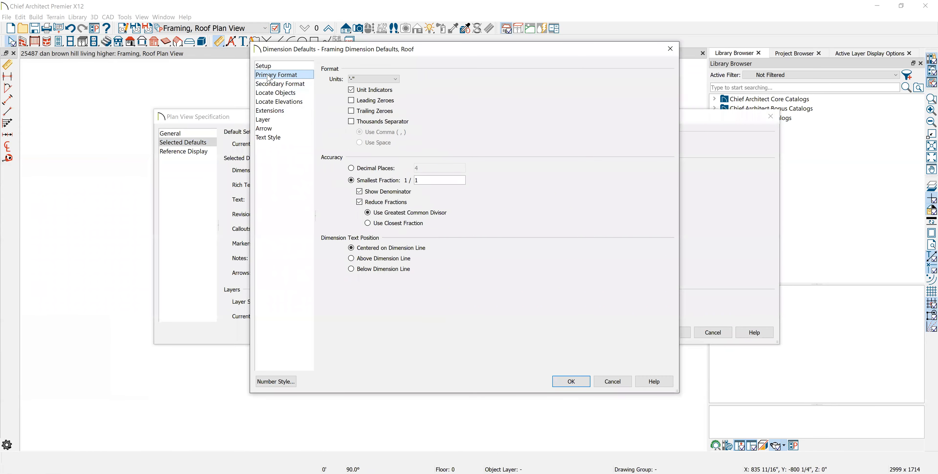
left_click(297, 128)
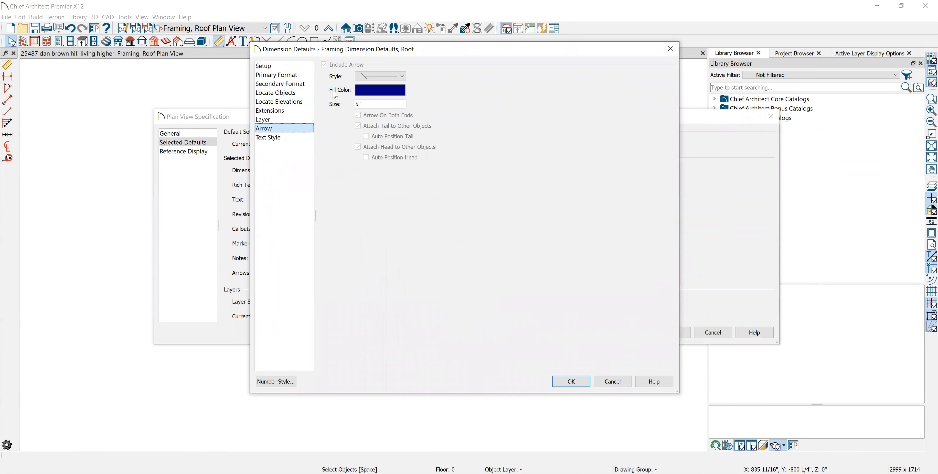
left_click(273, 137)
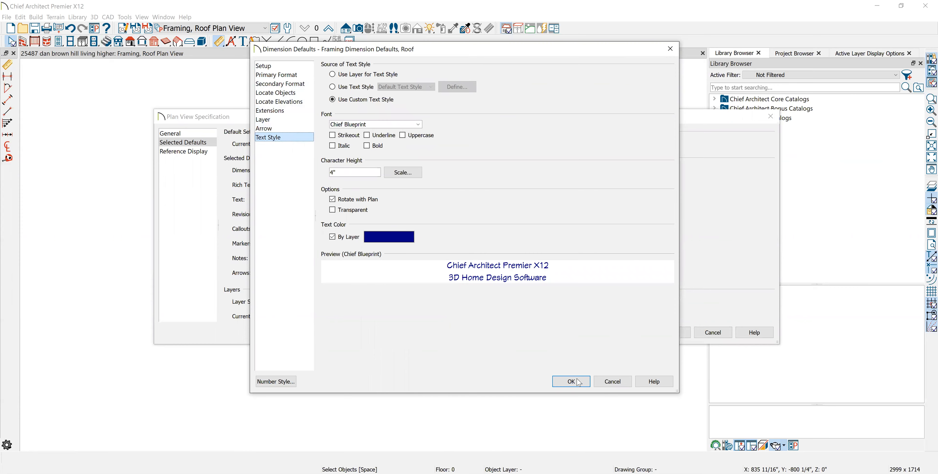
left_click(565, 381)
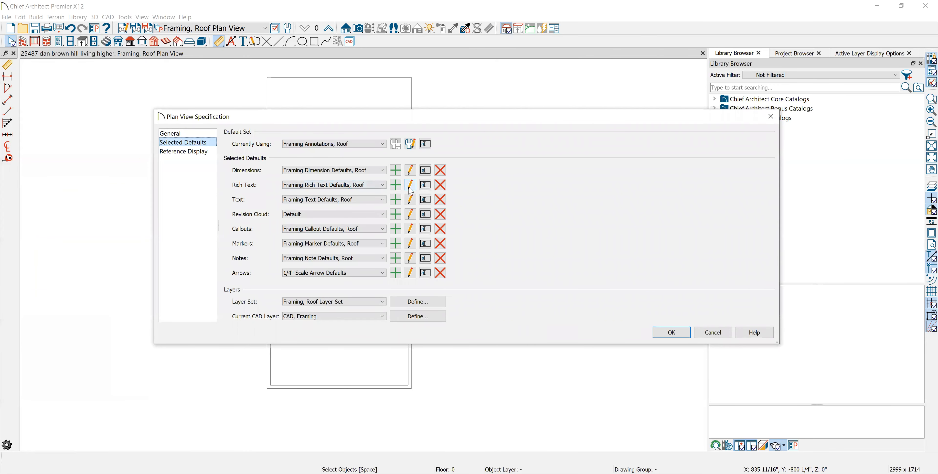
left_click(410, 185)
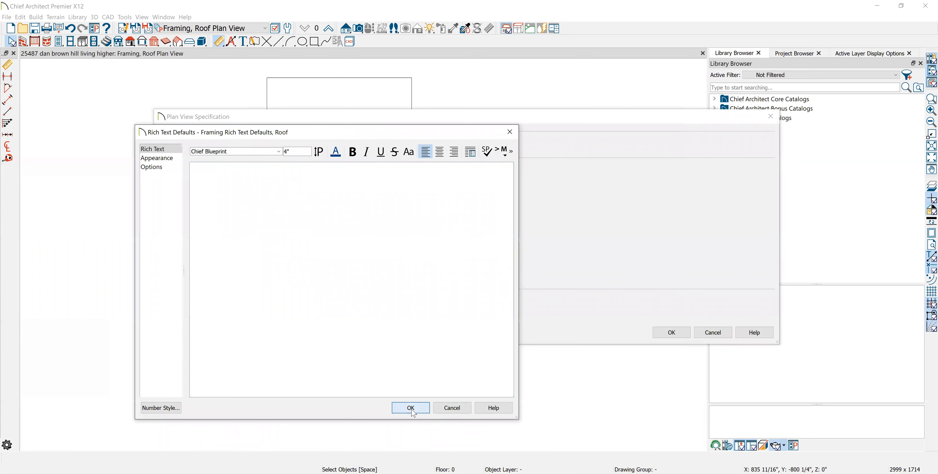
left_click(410, 408)
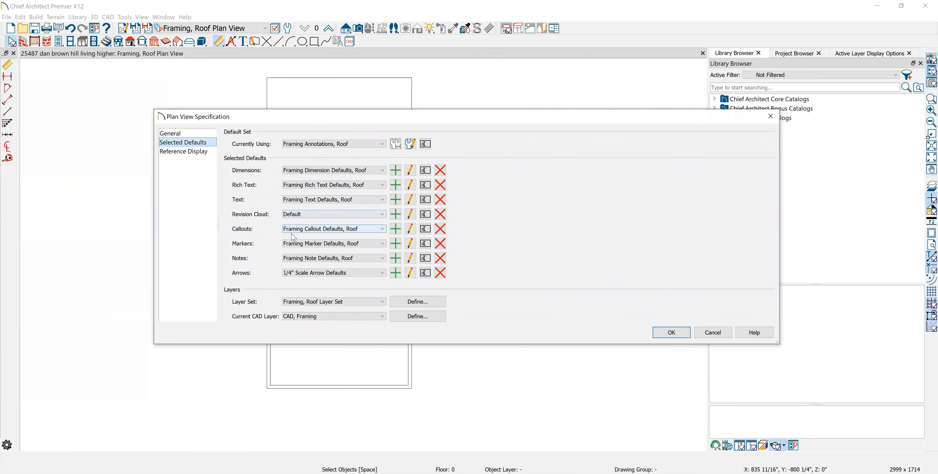
- Check the roof framing callout and marker defaults and the 1/4" Scale Arrow Defaults, and accept the plan view specification
left_click(410, 230)
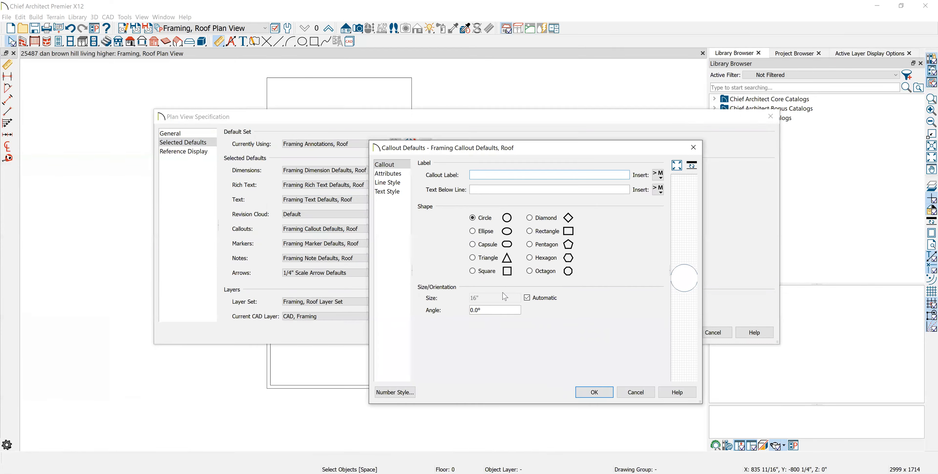
left_click(620, 393)
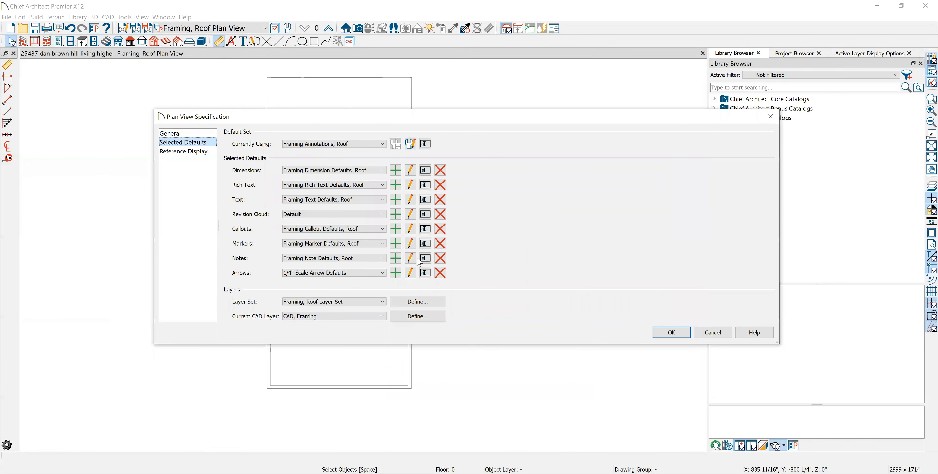
left_click(410, 243)
left_click(410, 273)
left_click(444, 276)
left_click(667, 332)
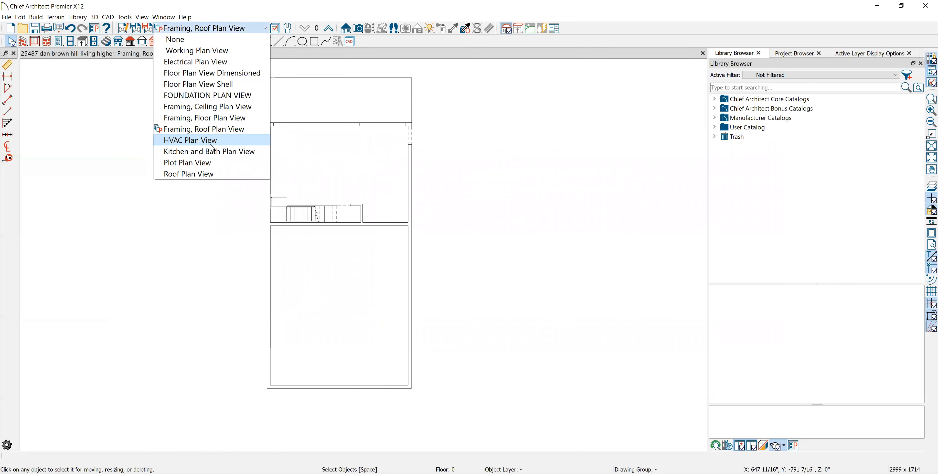
- Switch to the HVAC Plan View and go up to floor 1
left_click(212, 140)
left_click(457, 265)
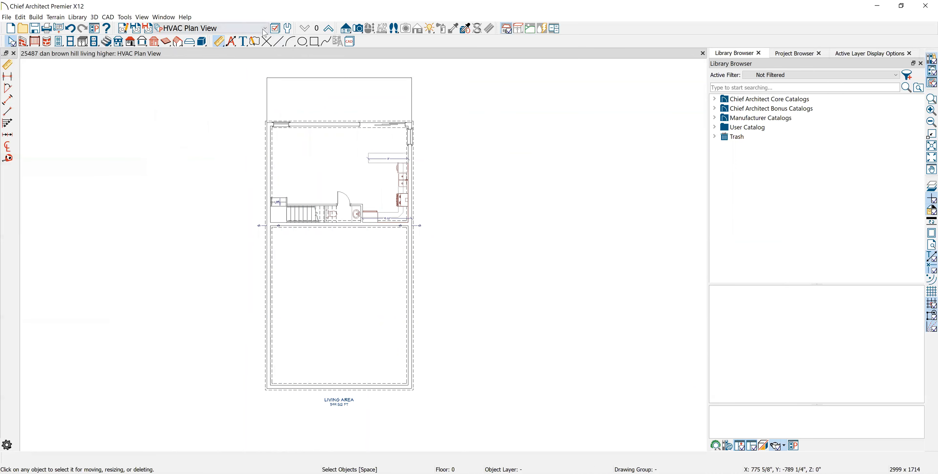
left_click(328, 28)
scroll(339, 222, "up", 3)
scroll(339, 224, "down", 4)
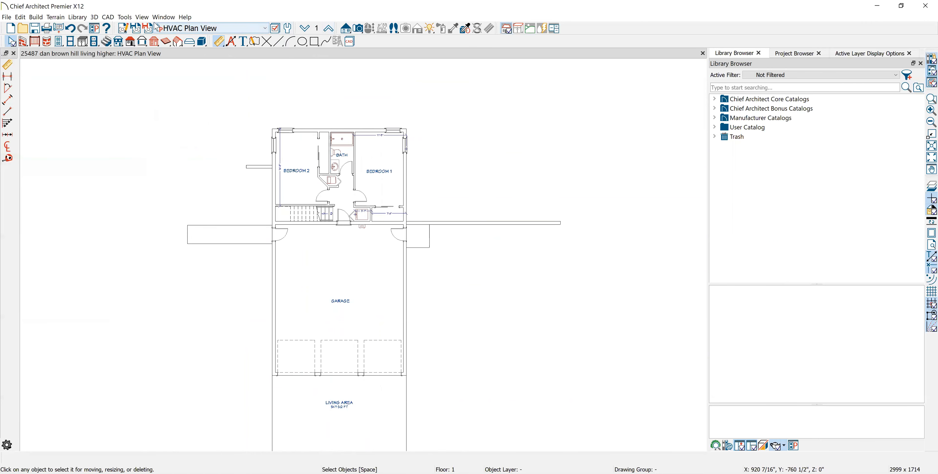
- Review the primary and secondary formats, smallest fraction, object locating options and layer of the HVAC Dimension Defaults
left_click(123, 28)
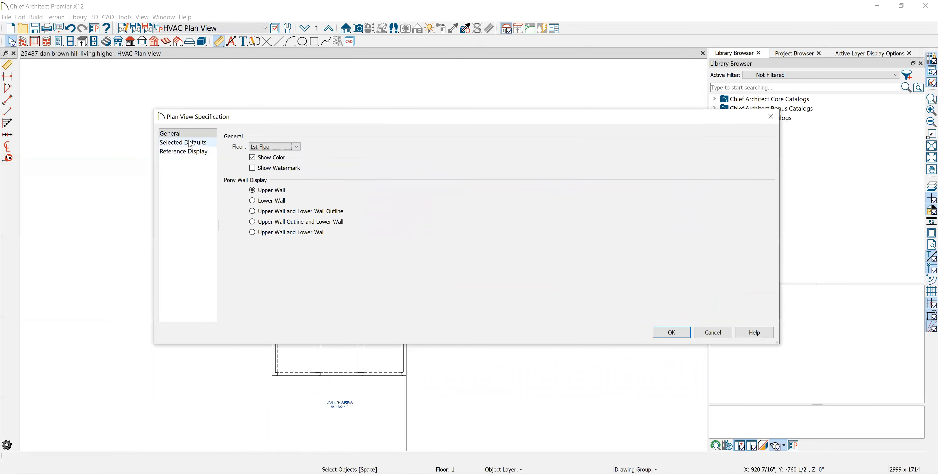
left_click(190, 143)
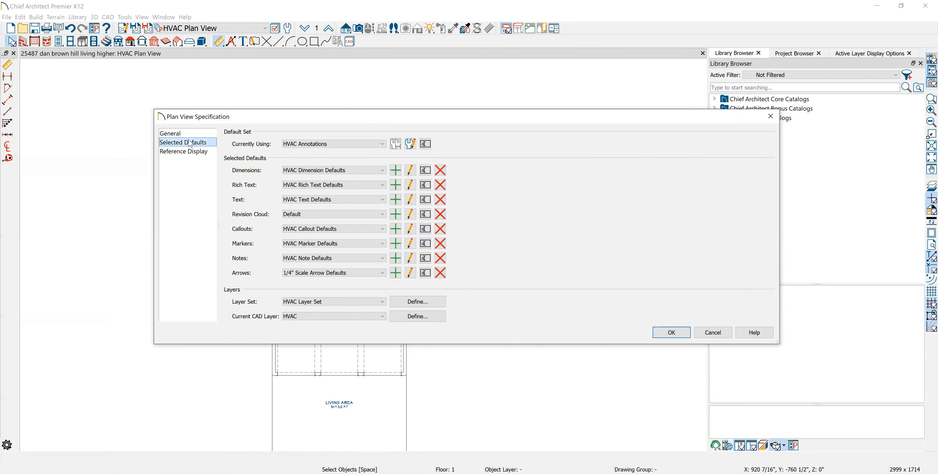
left_click(410, 170)
left_click(280, 74)
double_click(422, 180)
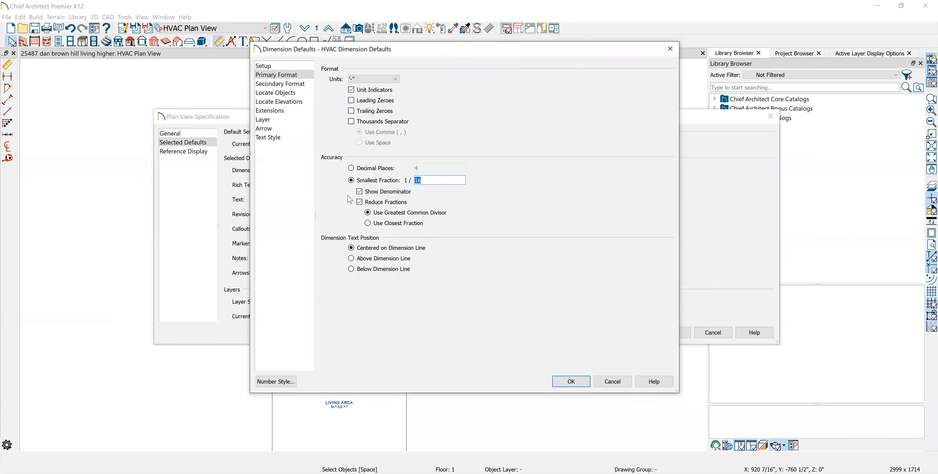
left_click(288, 83)
left_click(284, 93)
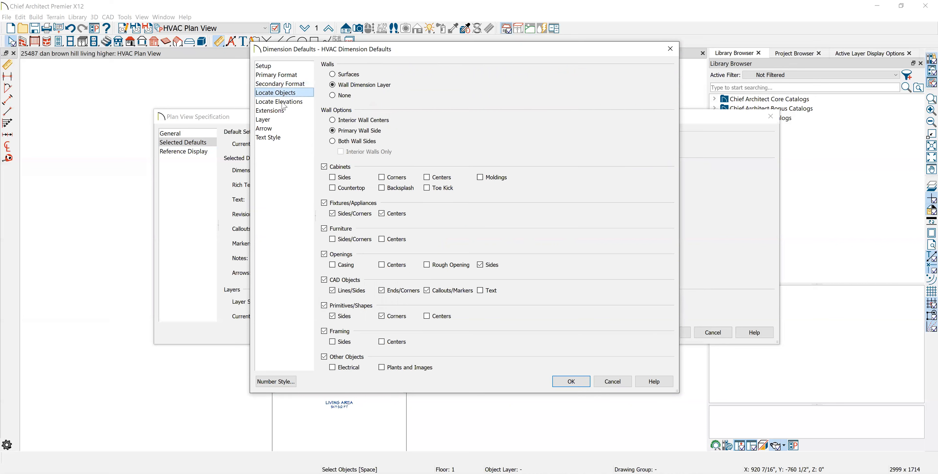
left_click(282, 119)
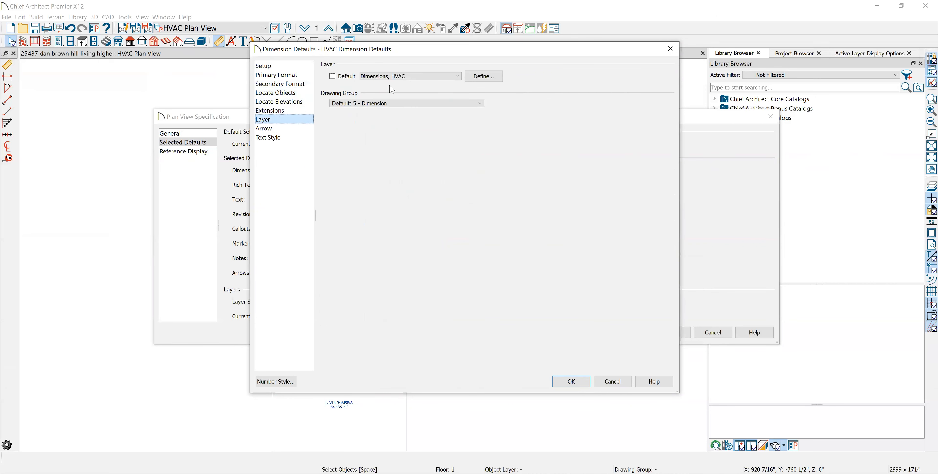
- Set the arrow style of the HVAC Dimension Defaults to the first slash tick style and accept the dimension defaults
left_click(286, 129)
left_click(402, 76)
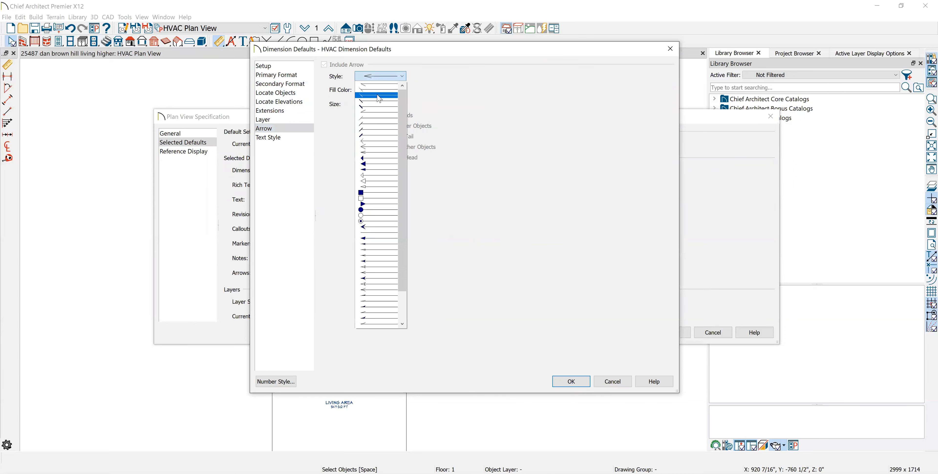
left_click(378, 85)
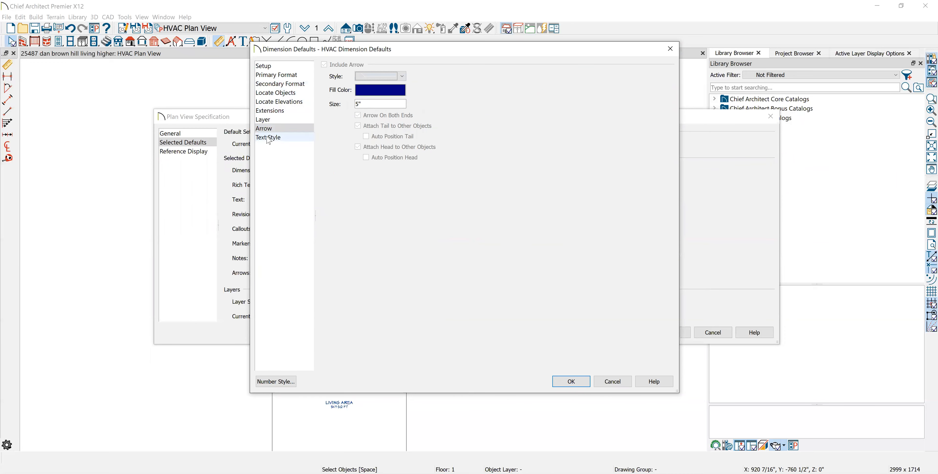
left_click(570, 381)
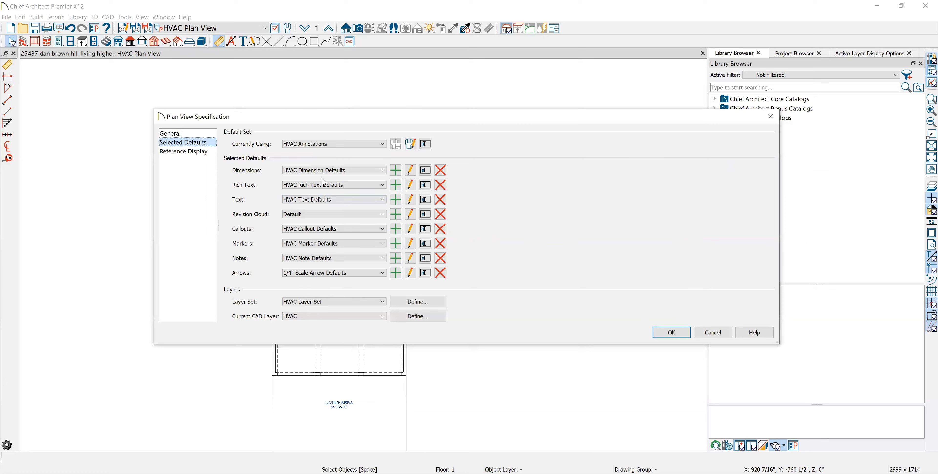
- Check the HVAC rich text, note and marker defaults and the 1/4" Scale Arrow Defaults, and accept the plan view specification
left_click(410, 186)
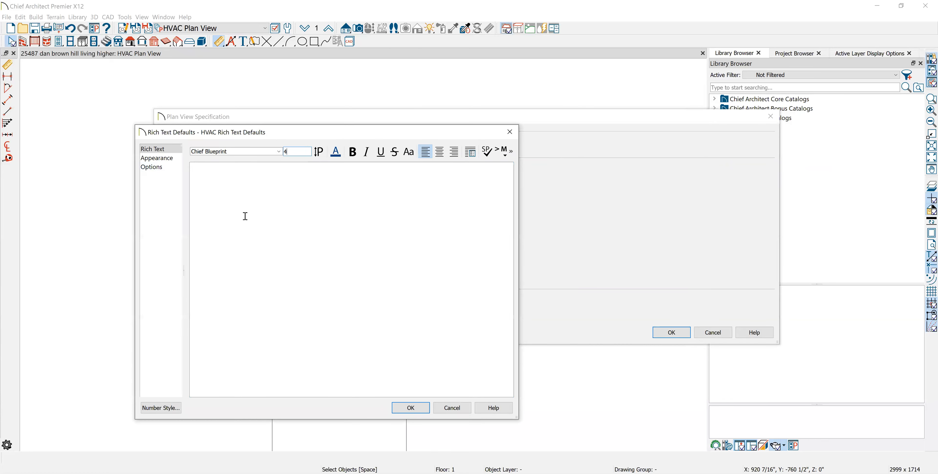
left_click(410, 407)
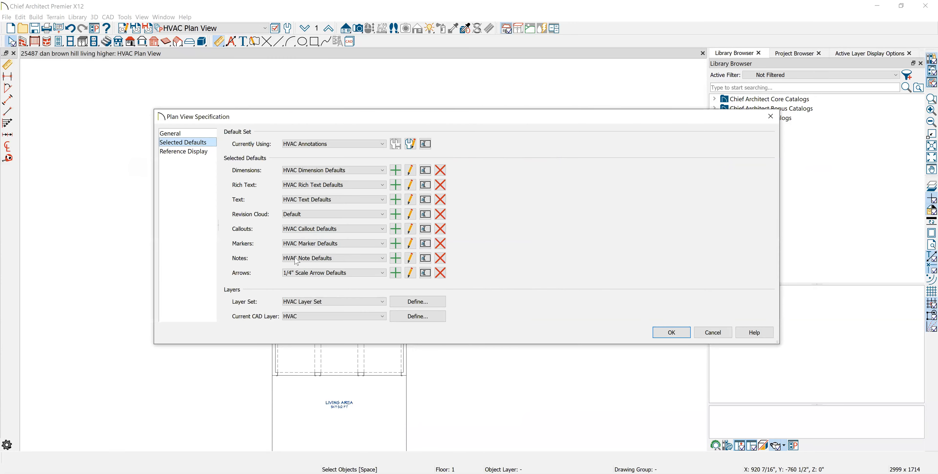
left_click(410, 272)
left_click(443, 275)
left_click(411, 258)
left_click(540, 377)
left_click(626, 376)
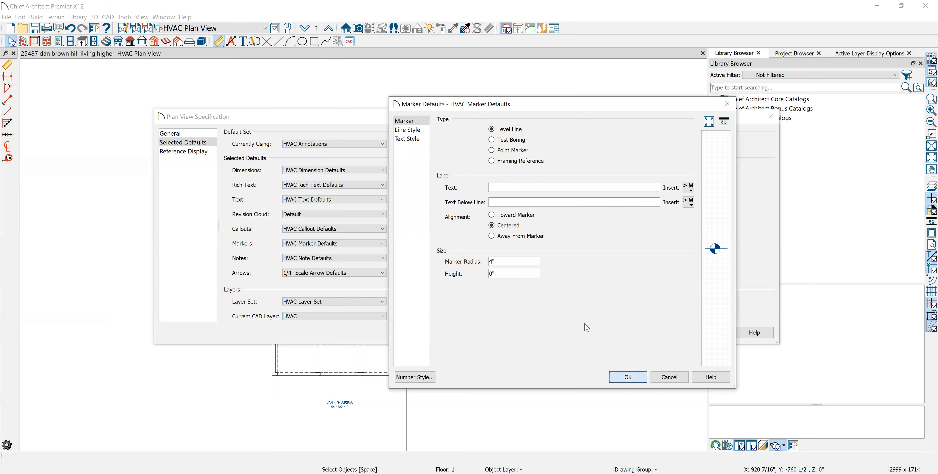
left_click(671, 332)
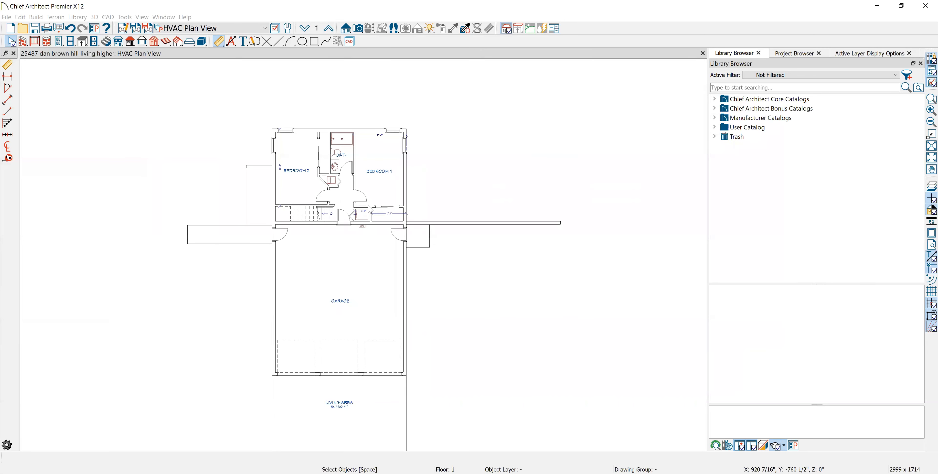
- Switch to the Kitchen and Bath Plan View and review the primary format of its NKBA Dimension Defaults
left_click(267, 30)
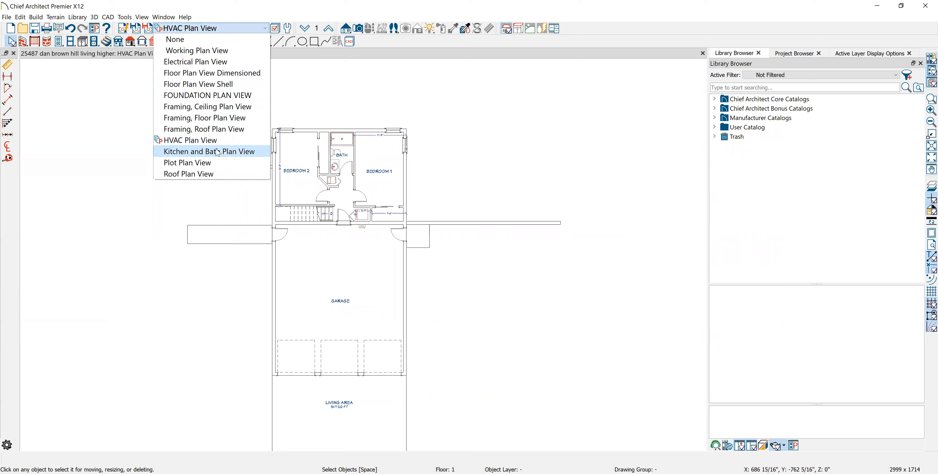
left_click(218, 152)
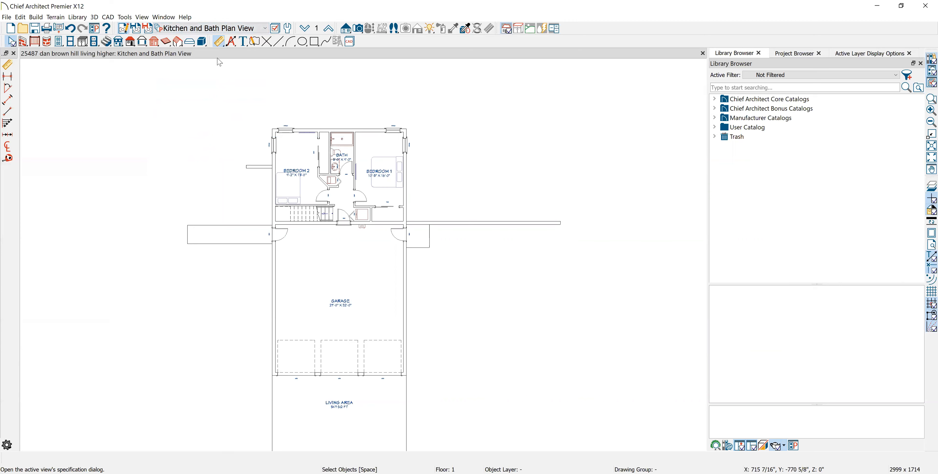
left_click(212, 146)
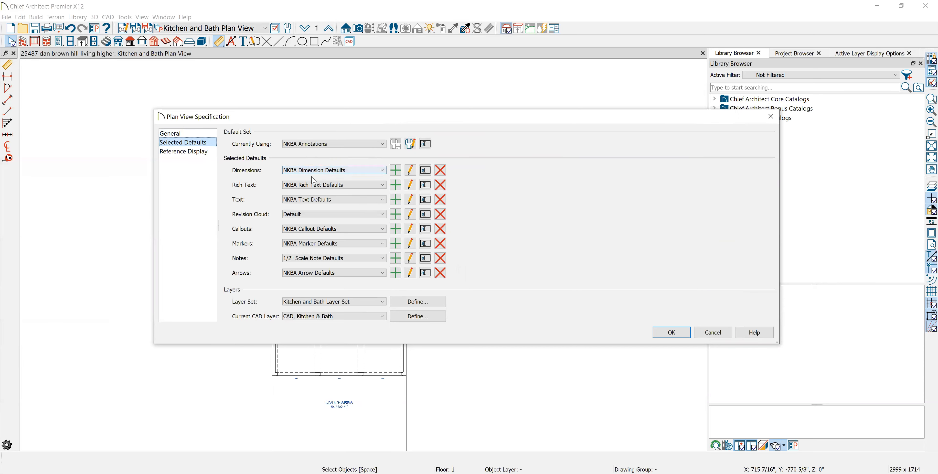
left_click(408, 174)
left_click(277, 75)
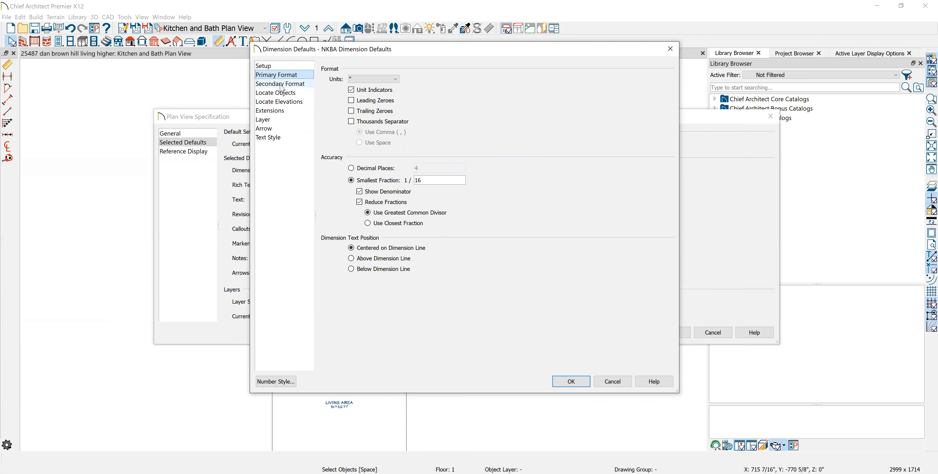
- Try 1/1 as the smallest fraction in the primary format of the NKBA Dimension Defaults and restore it to 1/16
double_click(418, 180)
type("1")
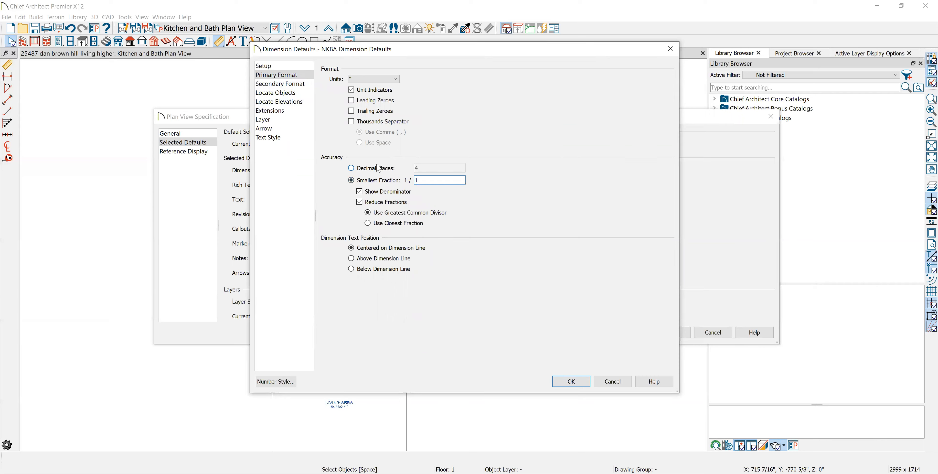
left_click(301, 84)
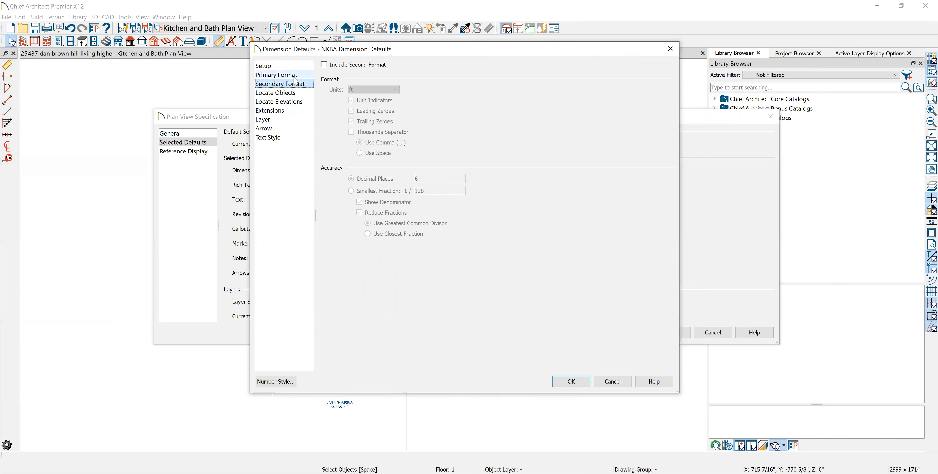
left_click(294, 78)
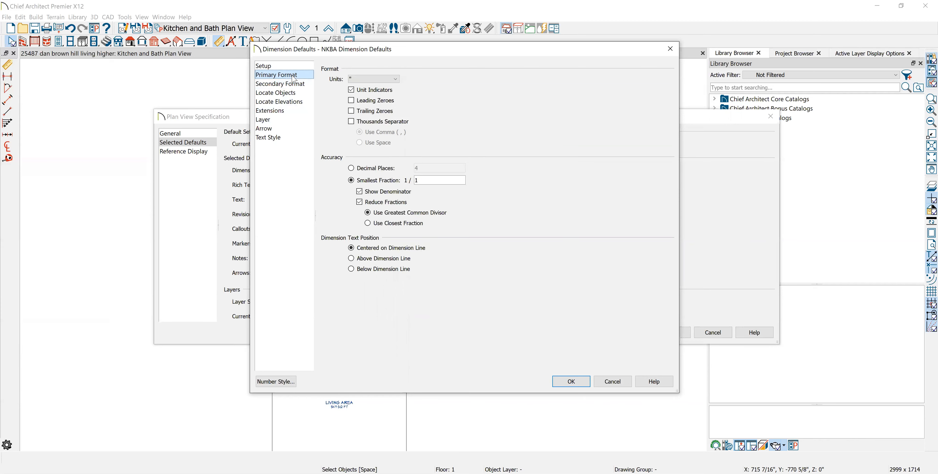
double_click(439, 183)
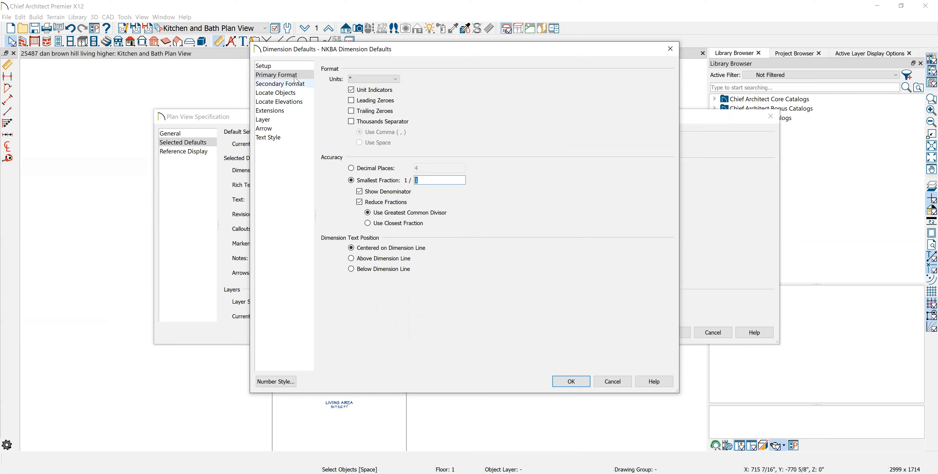
left_click(296, 86)
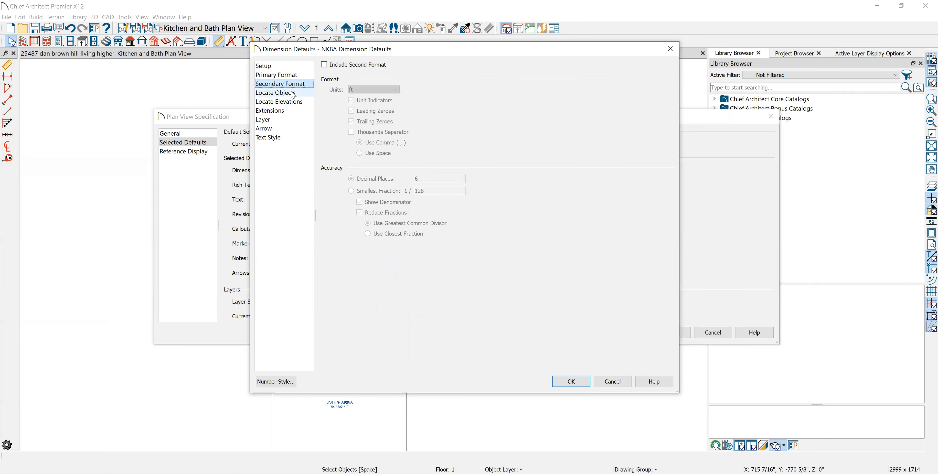
left_click(284, 74)
double_click(441, 179)
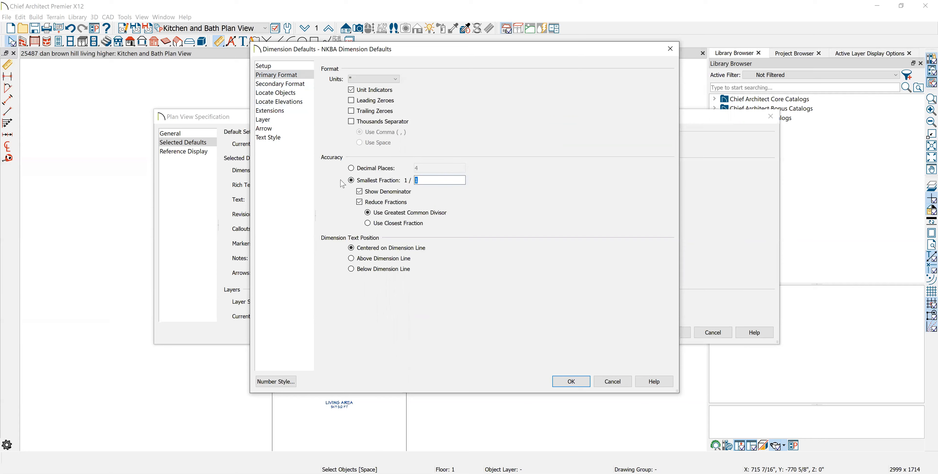
- Review the secondary format, object and elevation locating, extensions, layer, arrow and text style of the NKBA Dimension Defaults and accept them
left_click(281, 85)
left_click(280, 96)
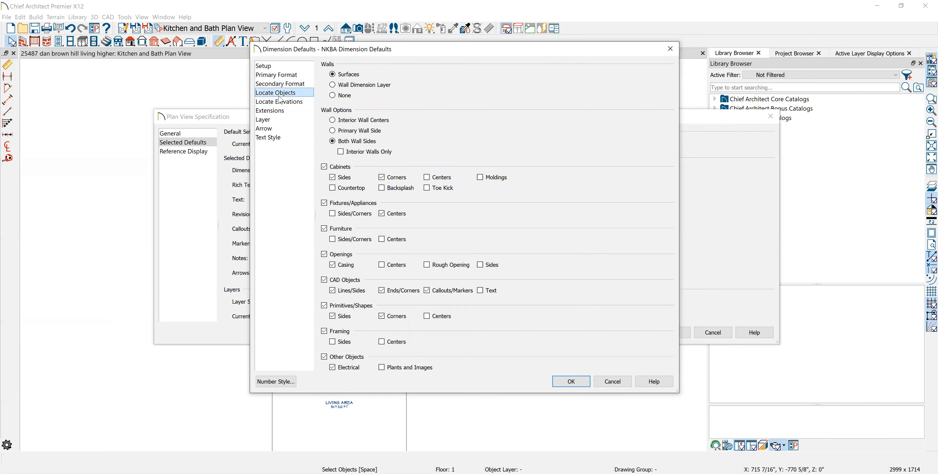
left_click(286, 102)
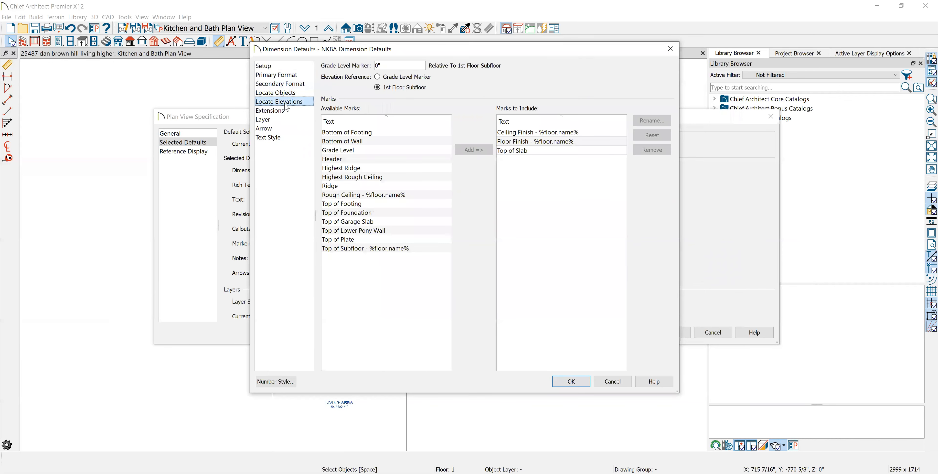
left_click(282, 112)
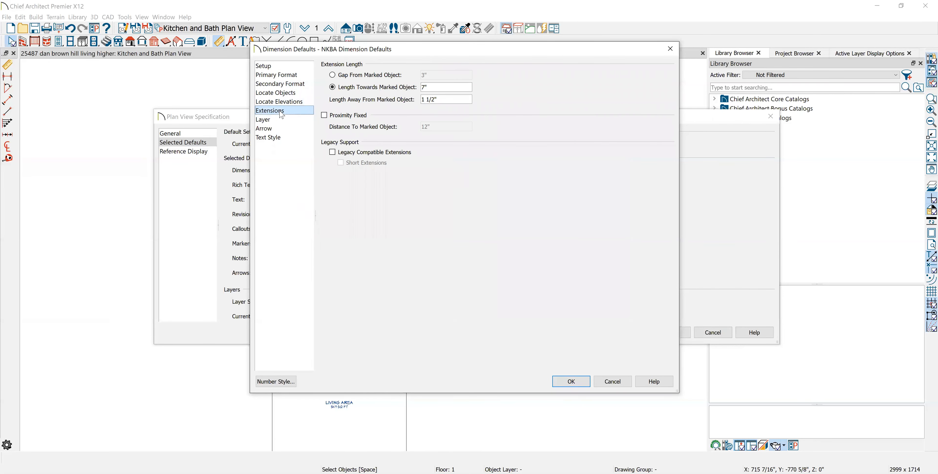
left_click(286, 119)
left_click(290, 129)
left_click(292, 137)
left_click(573, 385)
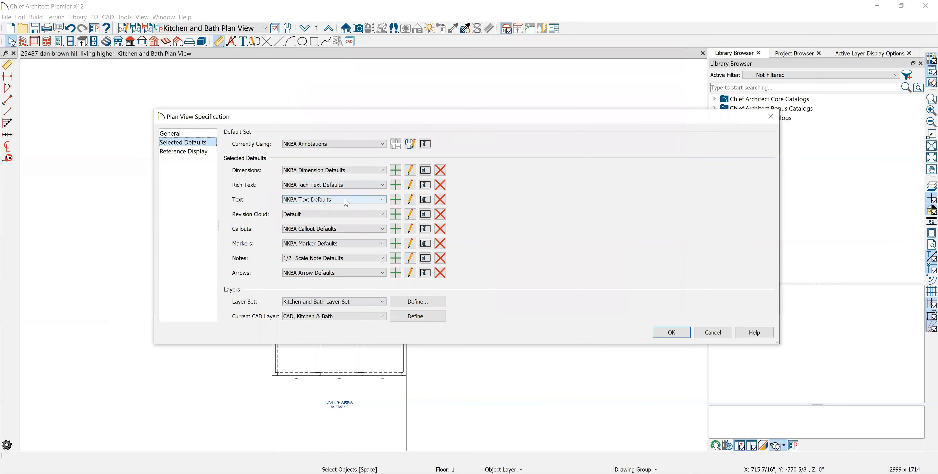
- Check the NKBA Arrow Defaults and accept the Kitchen and Bath plan view specification
left_click(410, 273)
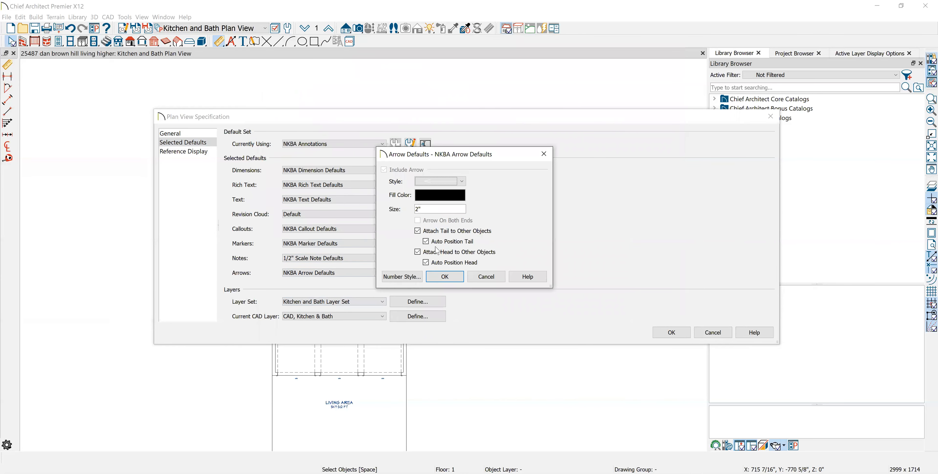
left_click(445, 277)
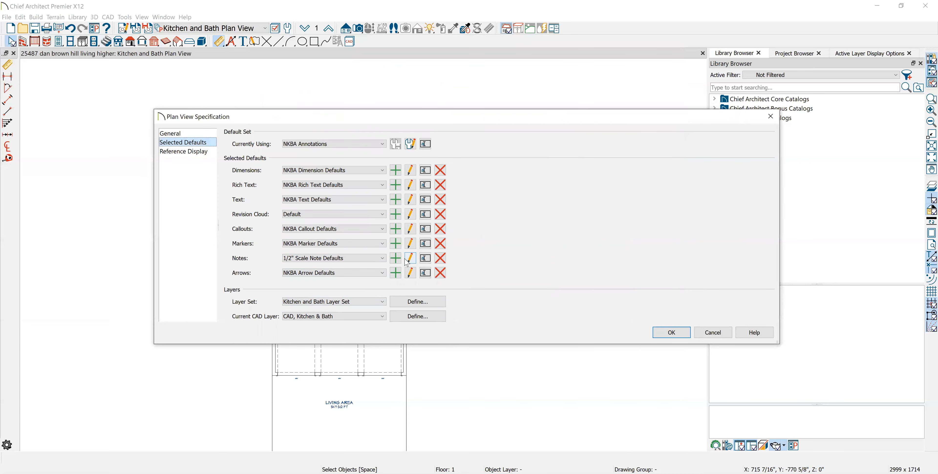
left_click(661, 333)
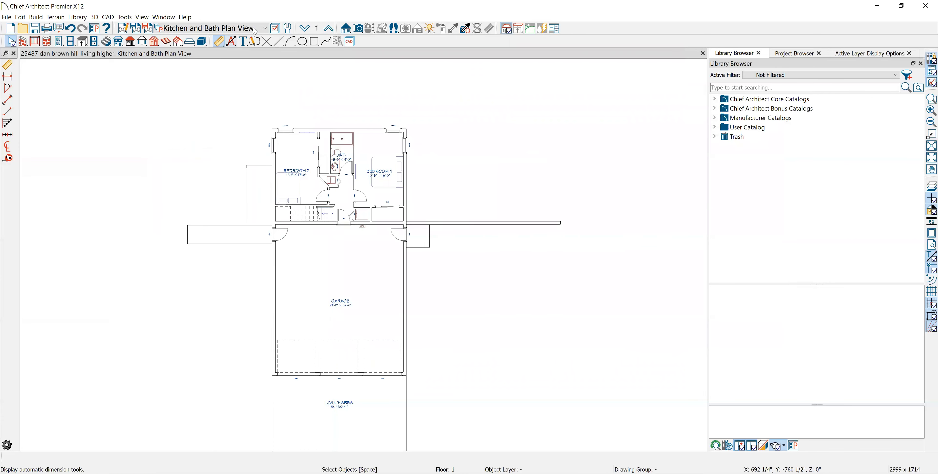
- Switch to the Plot Plan View and open its Plot Plan Dimension Defaults for editing
left_click(265, 28)
left_click(212, 162)
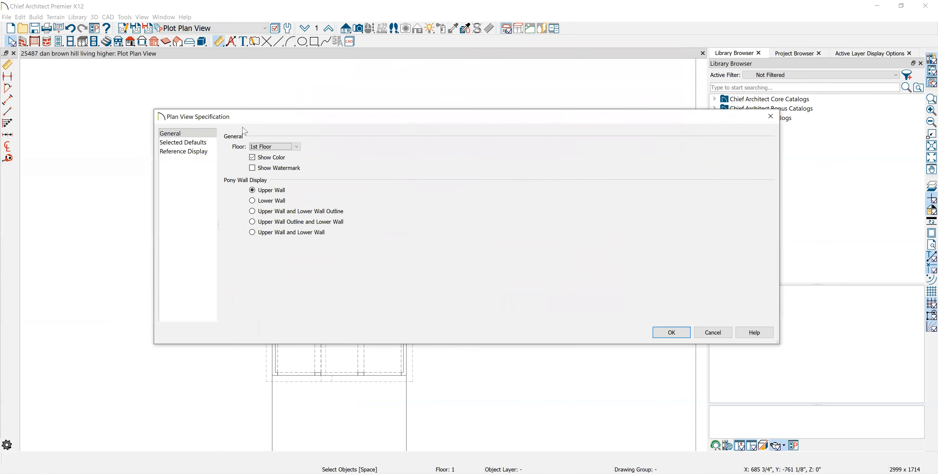
left_click(188, 142)
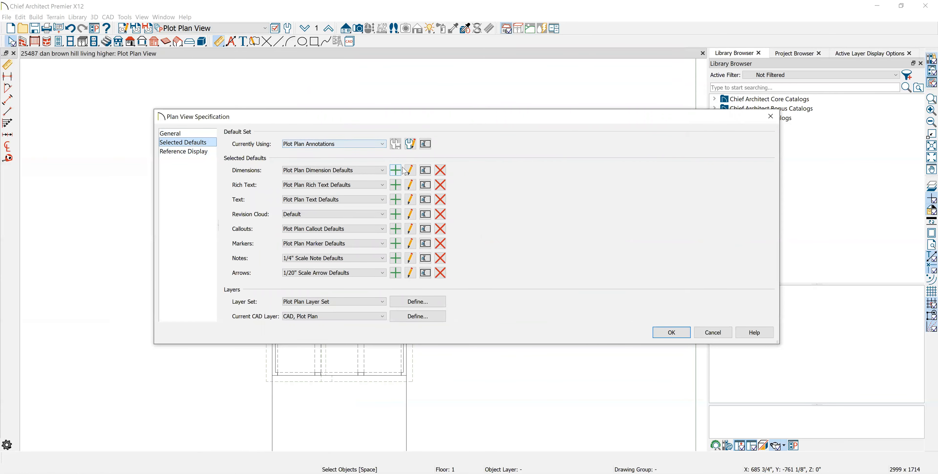
left_click(409, 170)
- Review the smallest fraction, object locating options and layer of the Plot Plan Dimension Defaults
left_click(283, 76)
double_click(418, 180)
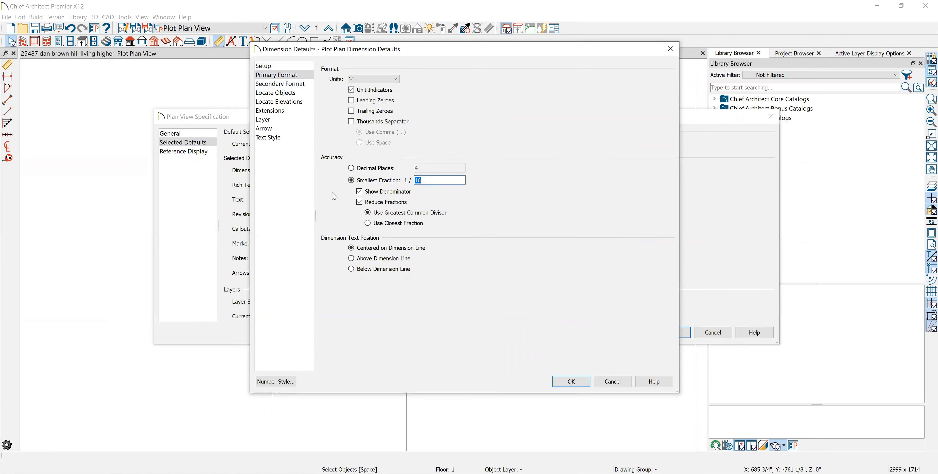
left_click(276, 93)
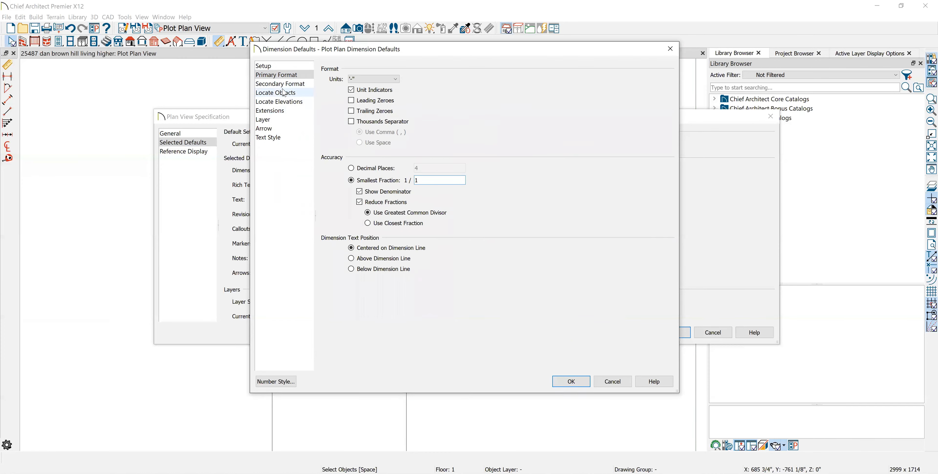
left_click(277, 120)
- Set the arrow of the Plot Plan Dimension Defaults to a slash tick style with size 5" and accept the dimension defaults
left_click(283, 129)
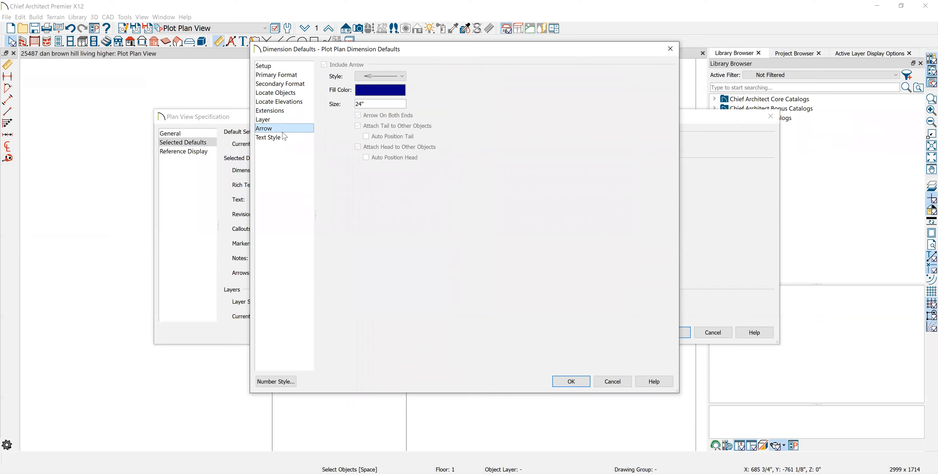
left_click(389, 78)
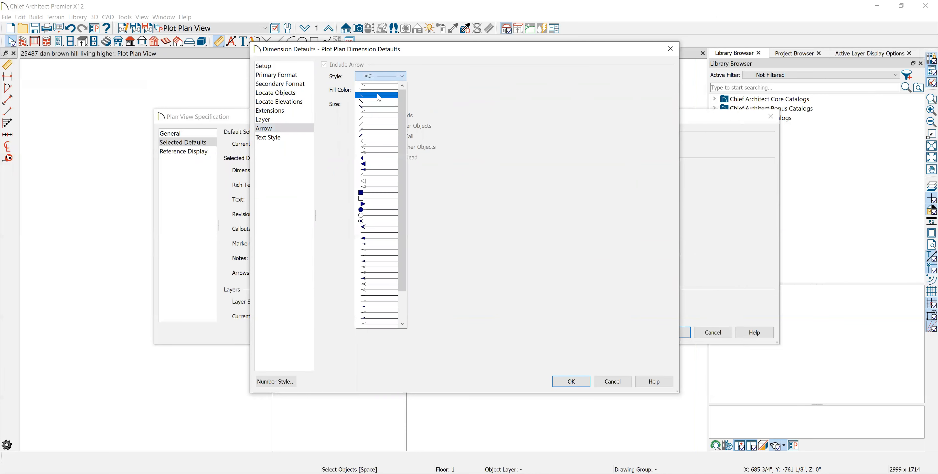
left_click(378, 93)
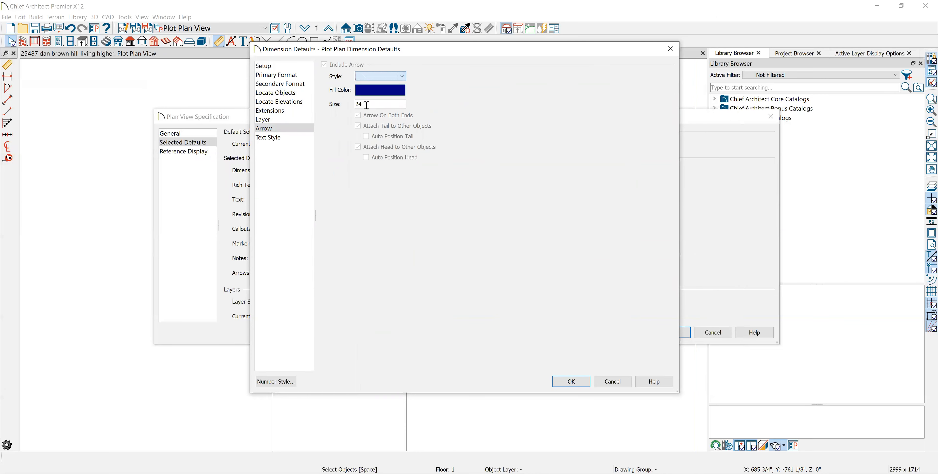
double_click(368, 104)
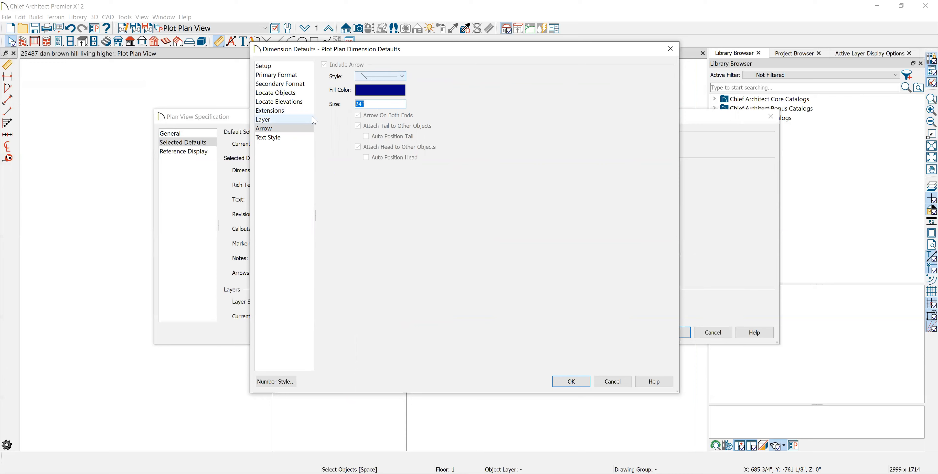
type("5")
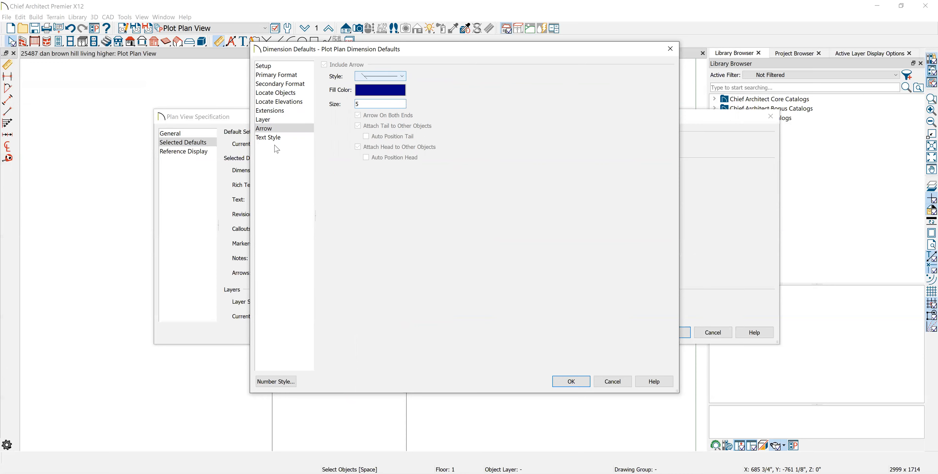
left_click(275, 137)
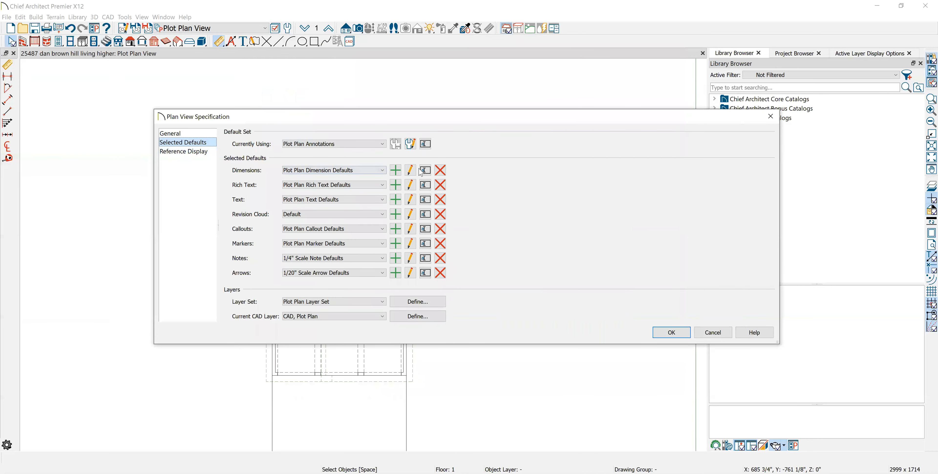
left_click(410, 175)
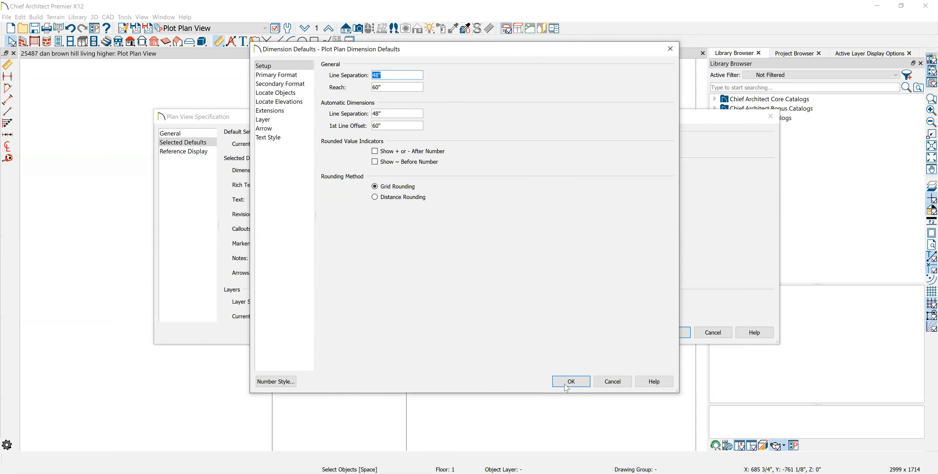
left_click(566, 380)
- Set the text size of the Plot Plan Rich Text Defaults to 4 and accept the change
left_click(409, 187)
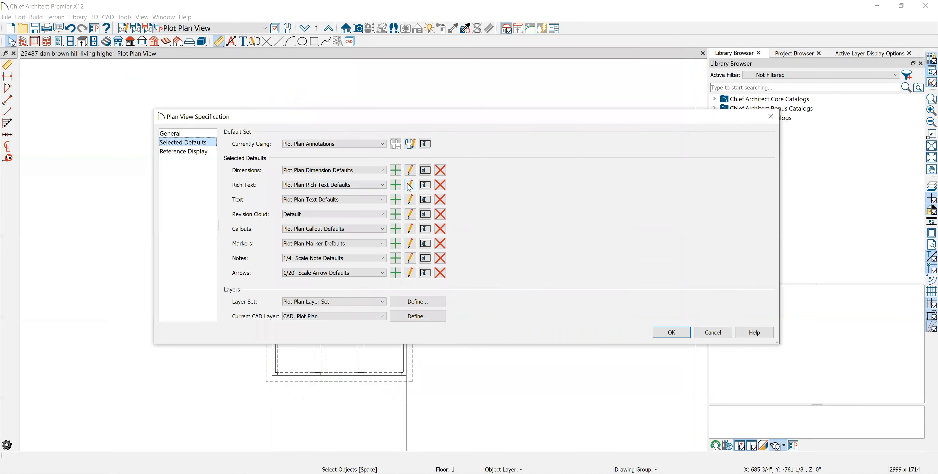
left_click_drag(299, 153, 215, 151)
type("4")
left_click(411, 407)
- Set the size of the 1/20" Scale Arrow Defaults to 4" and check the 1/4" Scale Note Defaults
left_click(411, 273)
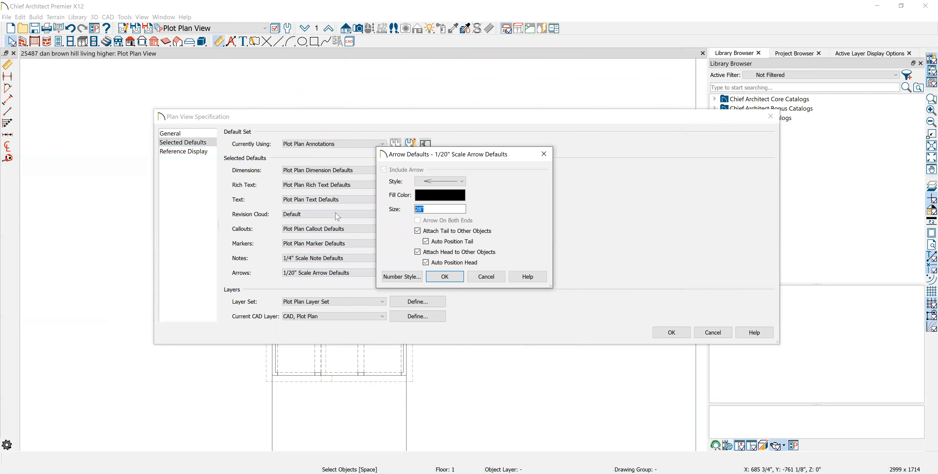
type("4")
left_click(452, 284)
key("Return")
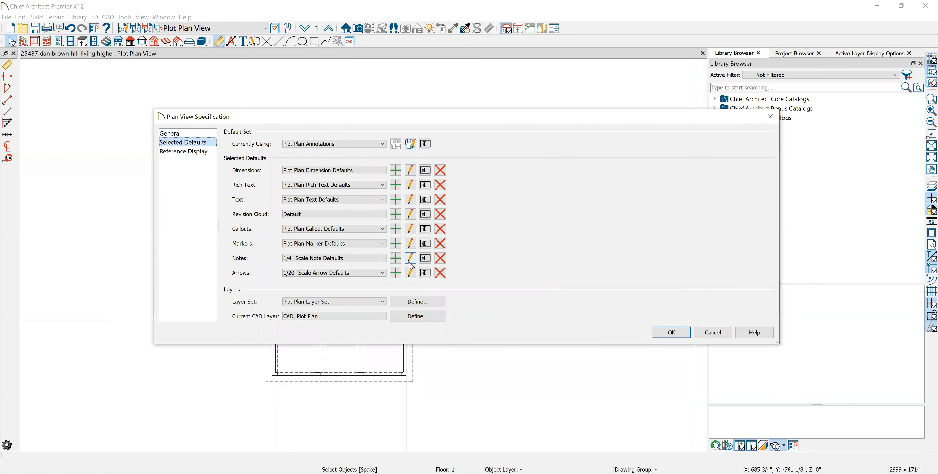
left_click(410, 259)
left_click(539, 378)
- Set the marker radius of the Plot Plan Marker Defaults to 4" and accept the plan view specification
left_click(409, 245)
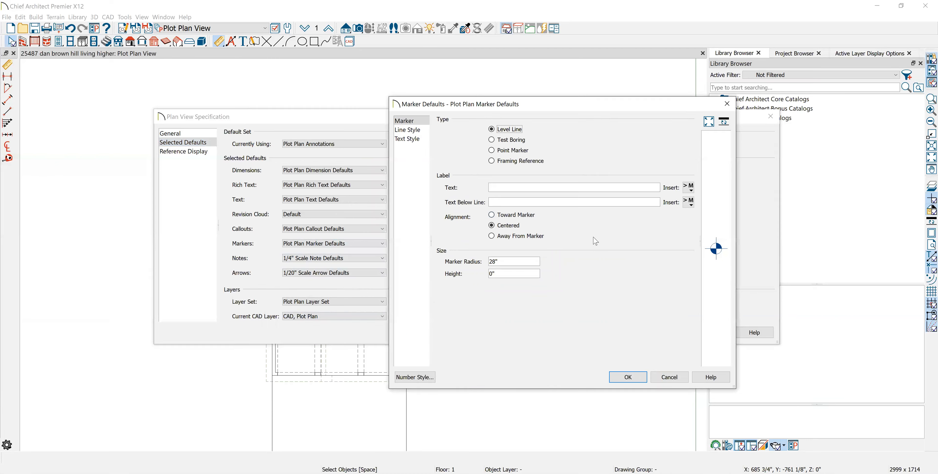
double_click(493, 260)
type("4")
key("Return")
left_click(668, 332)
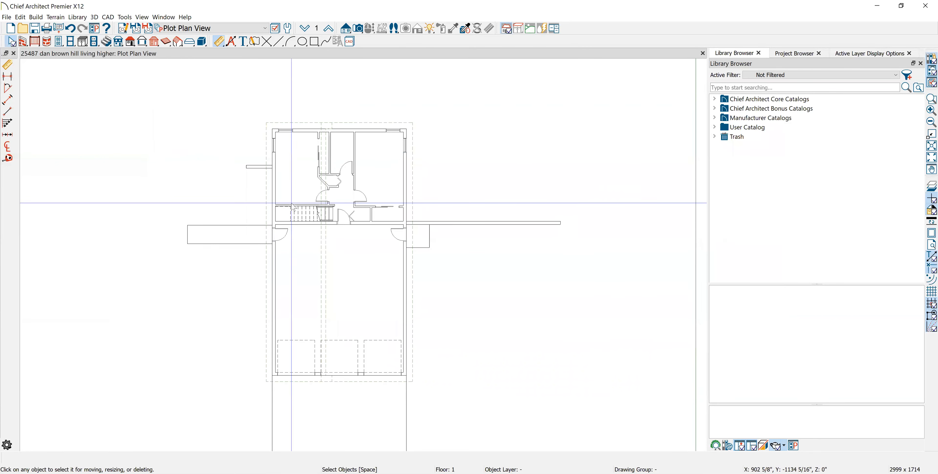
- Switch to the Roof Plan View and open its Roof Dimension Defaults for editing
left_click(250, 32)
left_click(193, 173)
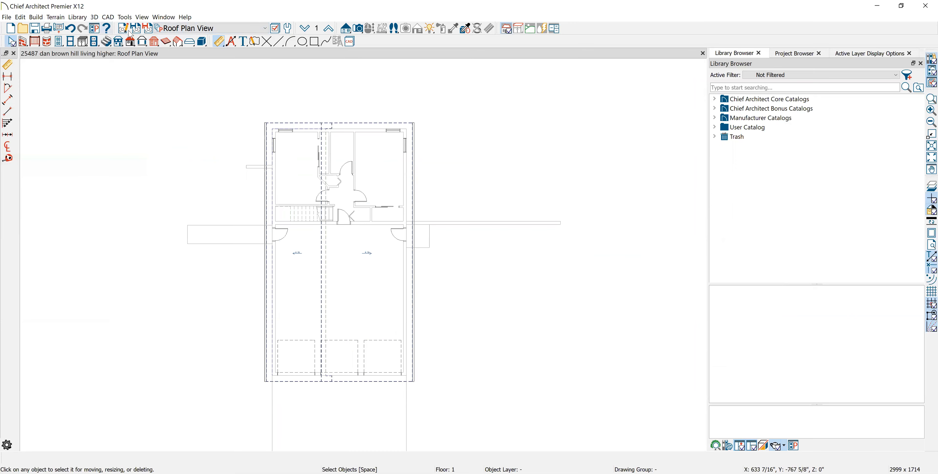
left_click(195, 57)
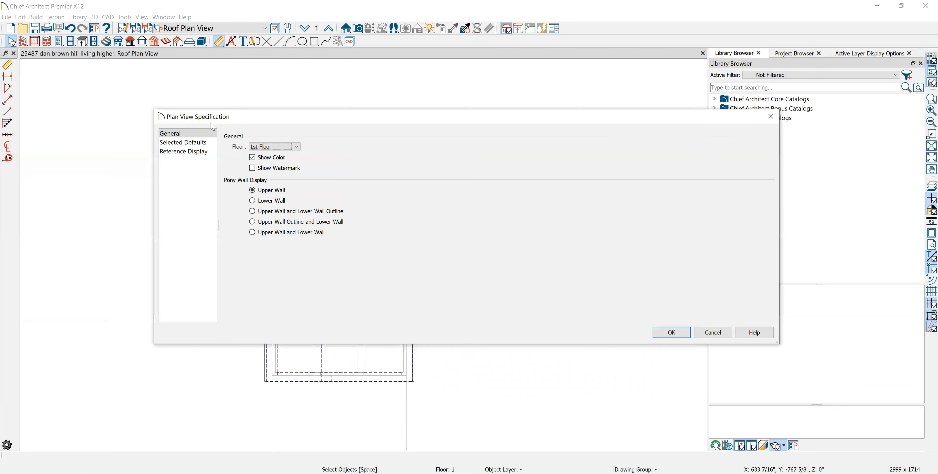
left_click(195, 142)
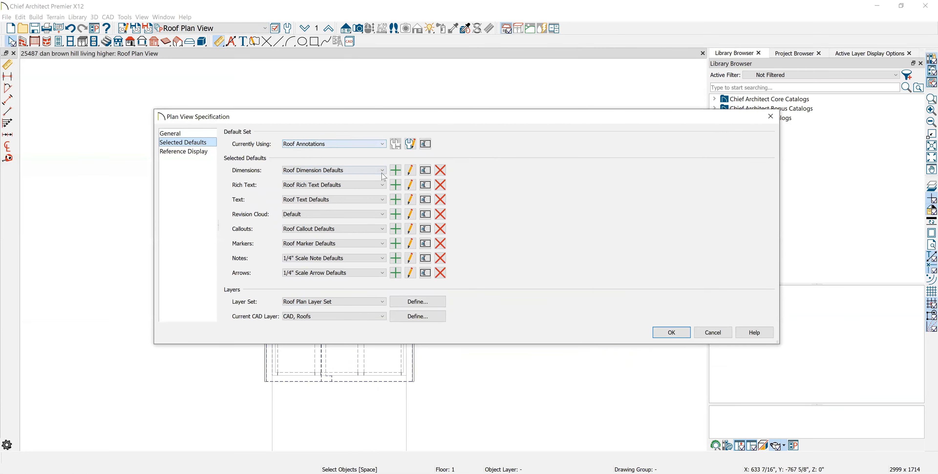
left_click(410, 170)
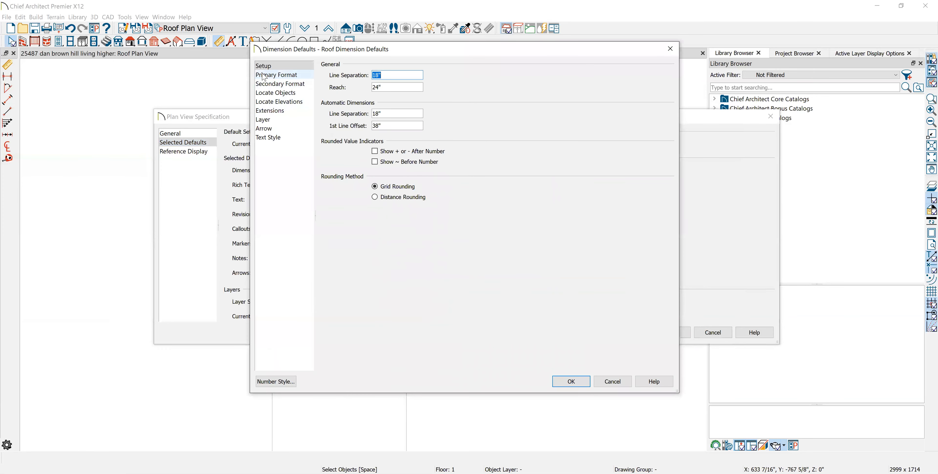
- Set the smallest fraction of the Roof Dimension Defaults to 1/1, change the arrow style, and accept the defaults
left_click(276, 74)
double_click(426, 180)
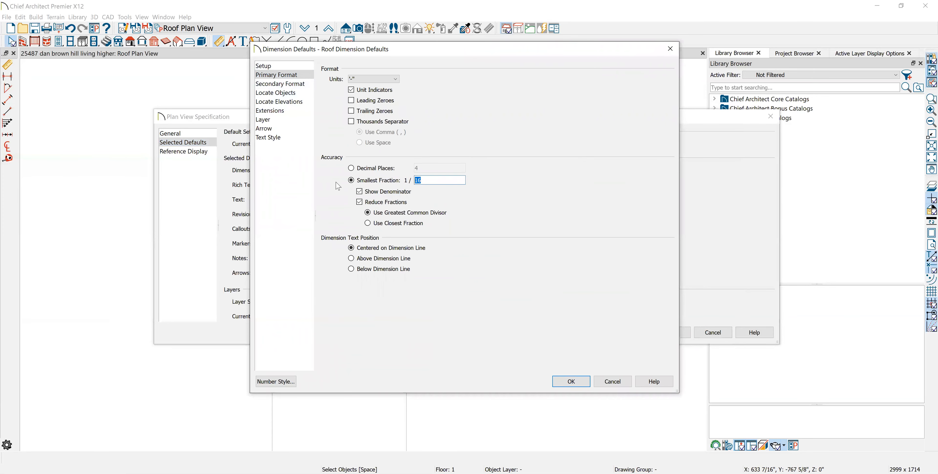
type("1")
left_click(284, 129)
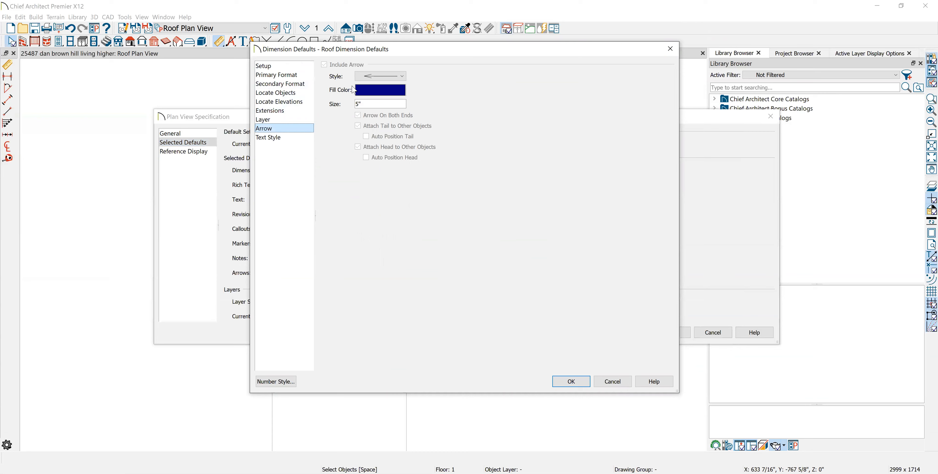
left_click(379, 76)
left_click(383, 178)
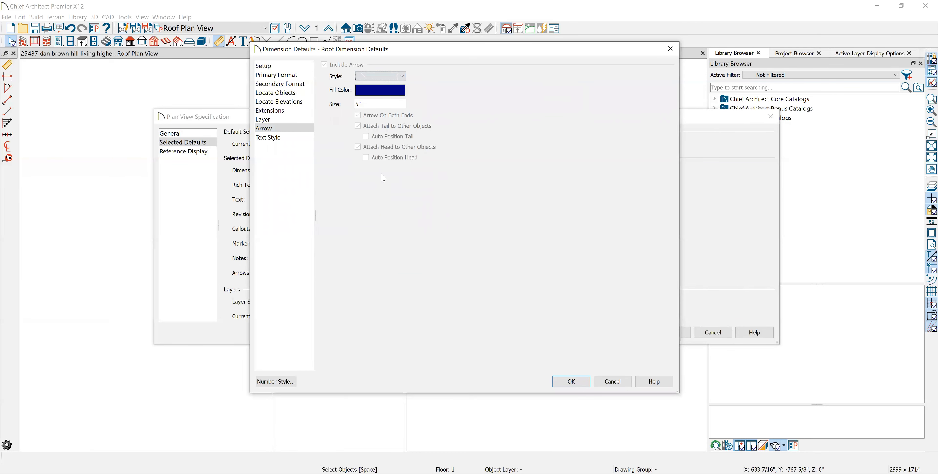
left_click(565, 380)
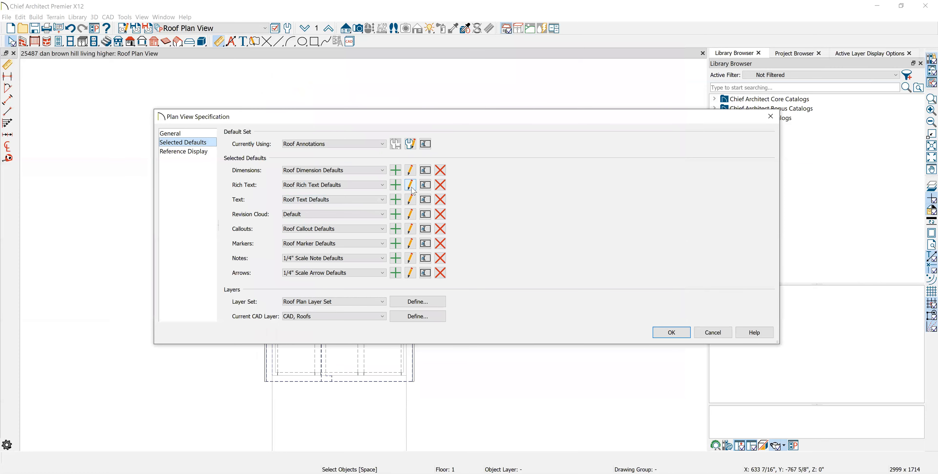
- Set the text size of the Roof Rich Text Defaults to 4" and accept the change
left_click(410, 185)
double_click(298, 151)
type("4")
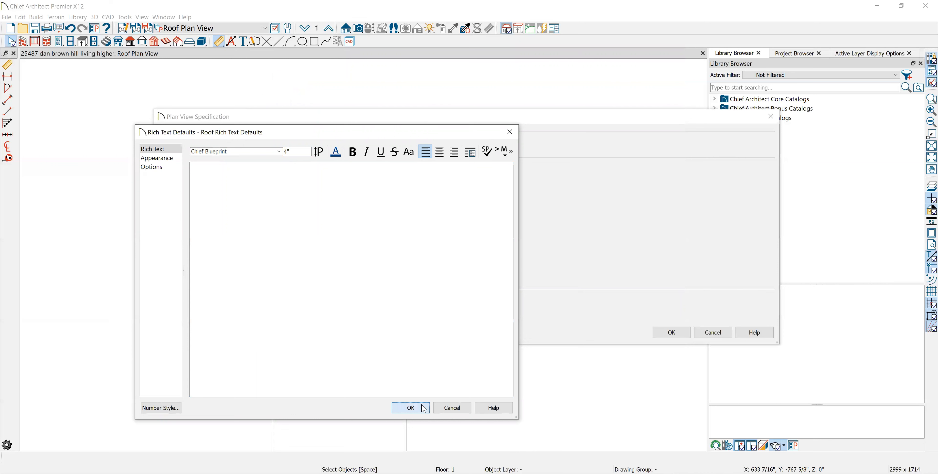
left_click(423, 409)
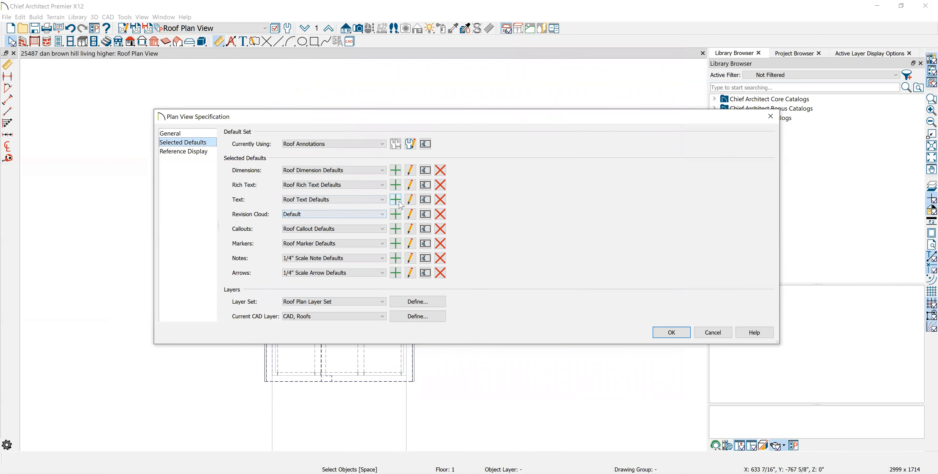
- Check the Roof Marker Defaults and 1/4" Scale Arrow Defaults, and accept the plan view specification
left_click(411, 243)
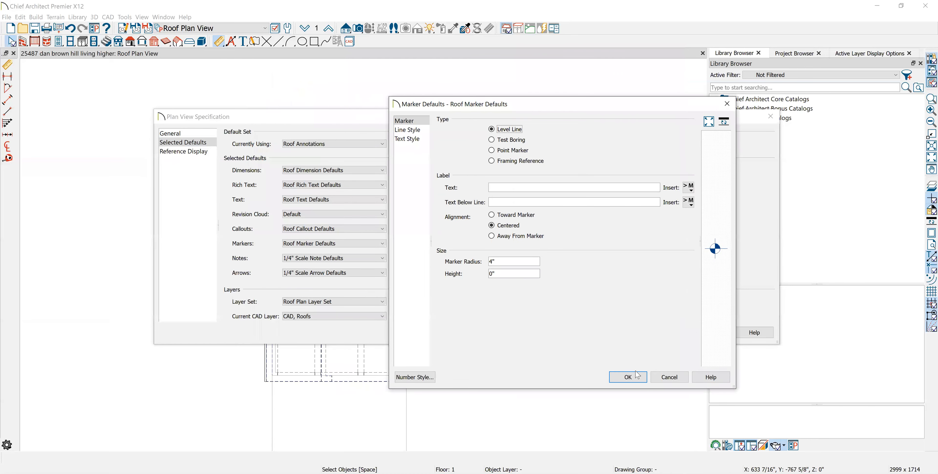
left_click(637, 375)
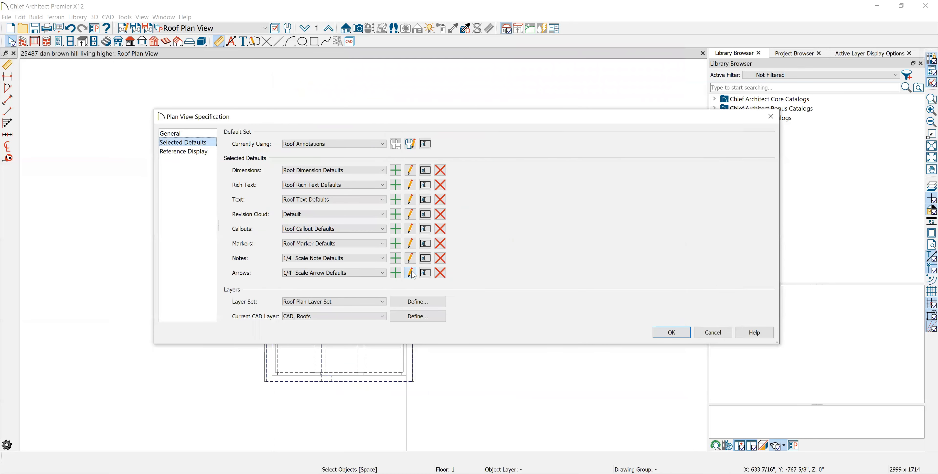
left_click(410, 273)
left_click(452, 277)
left_click(670, 332)
- Delete all objects drawn on floor 1 in the Roof Plan View
scroll(481, 282, "down", 3)
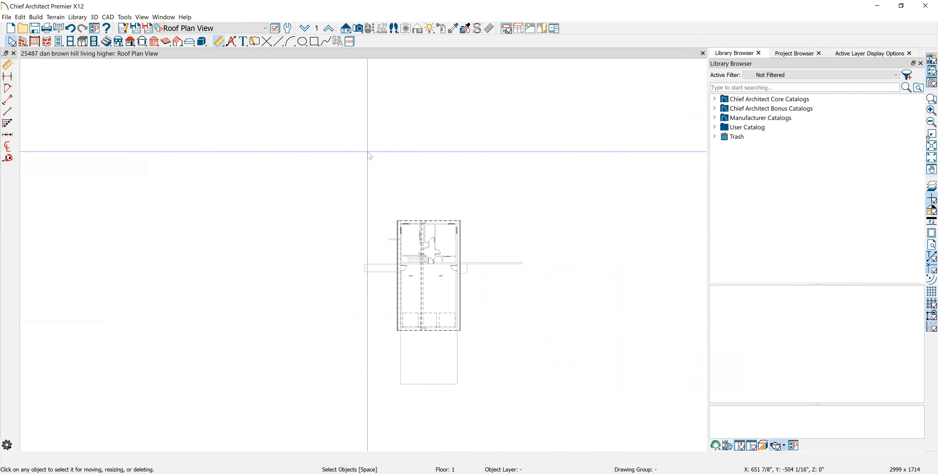
left_click(6, 17)
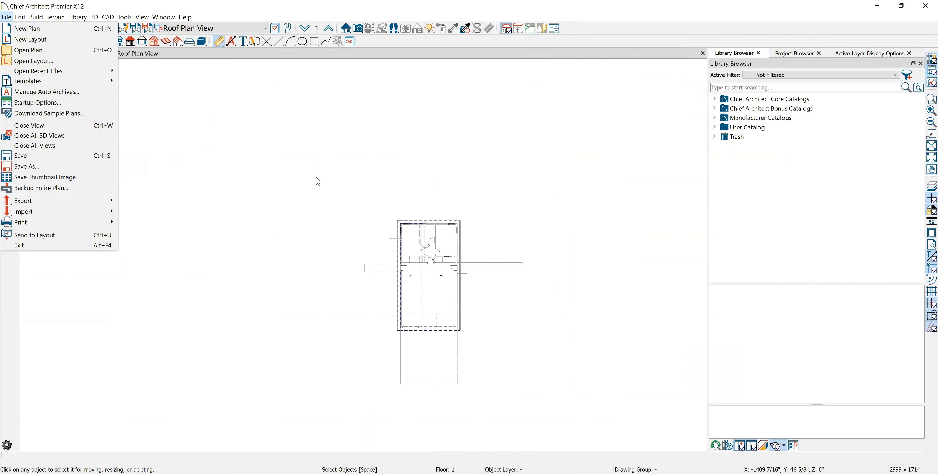
left_click(539, 357)
left_click_drag(594, 412, 256, 147)
key("Delete")
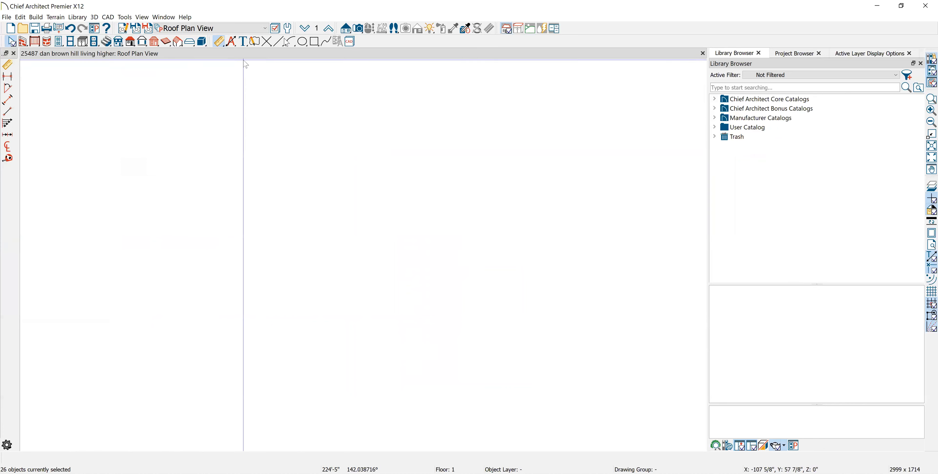
- Delete all objects on floors 2 and 0, check the emptied floors, and return to floor 1
left_click(328, 28)
left_click_drag(541, 382, 283, 153)
key("Delete")
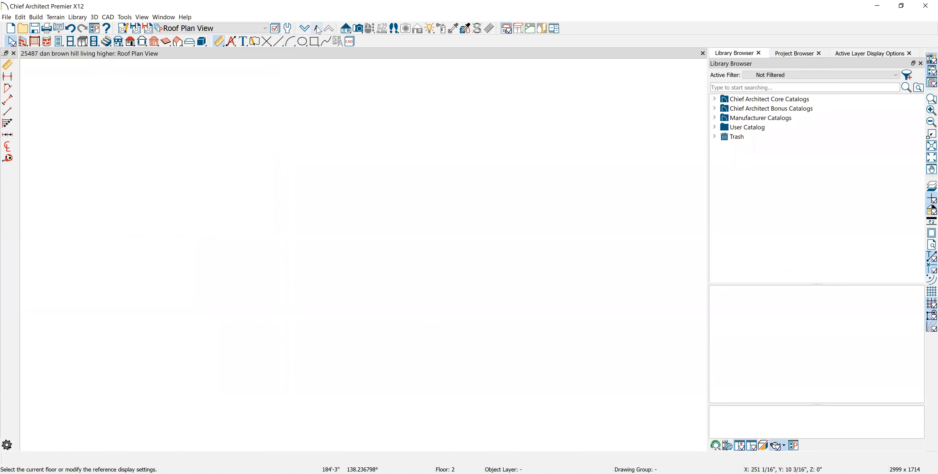
left_click(305, 31)
left_click_drag(564, 377, 311, 160)
key("Delete")
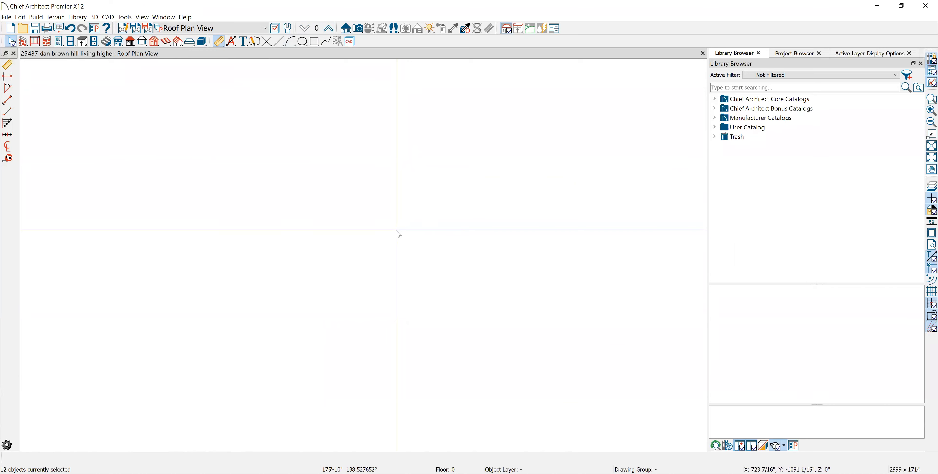
left_click(326, 30)
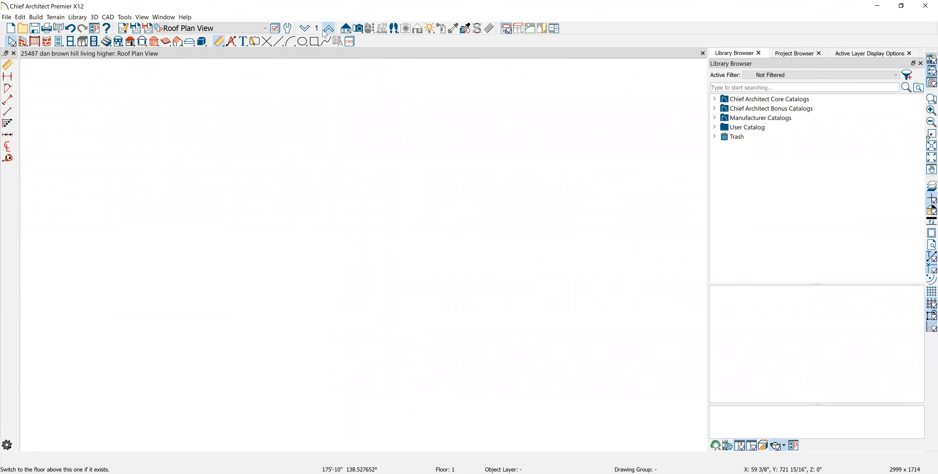
left_click(304, 29)
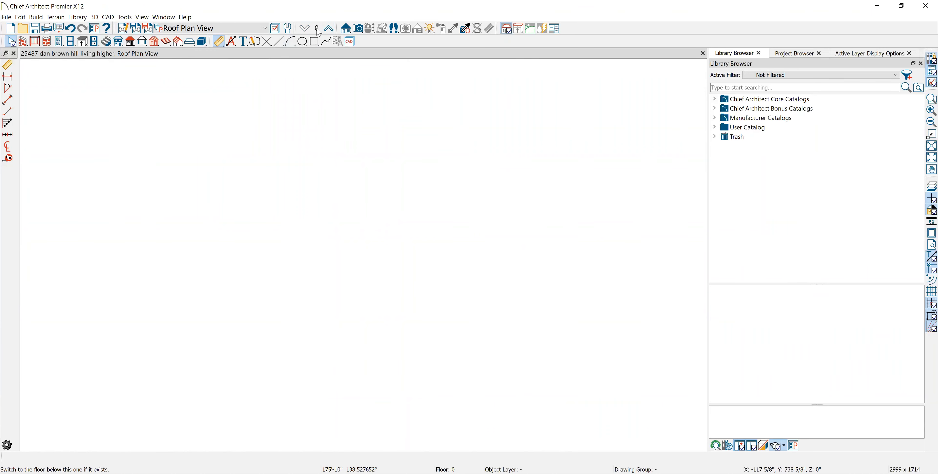
left_click(329, 29)
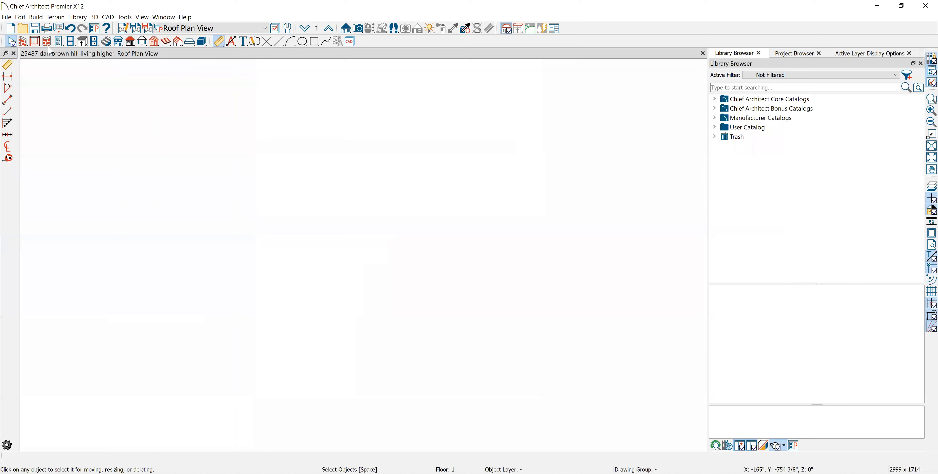
- Draw a vertical test wall about 24'-10" long on floor 1 and delete it
left_click(22, 41)
left_click_drag(291, 367, 277, 67)
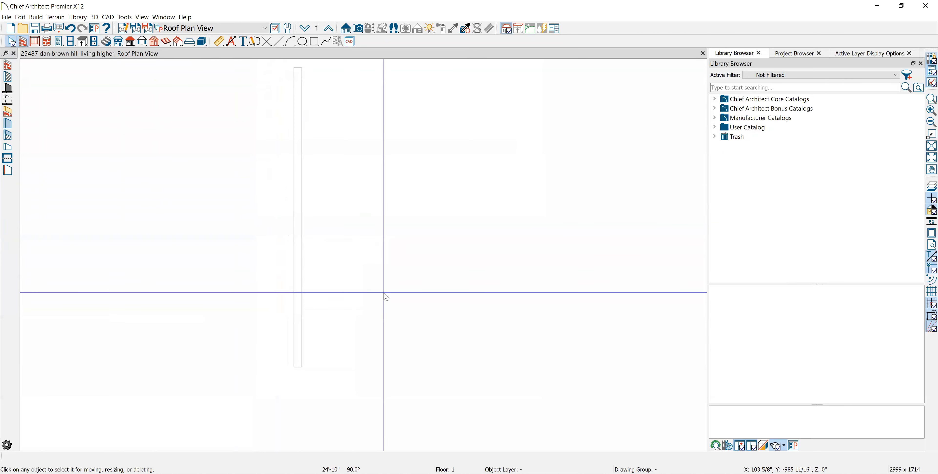
left_click_drag(389, 345, 223, 257)
key("Delete")
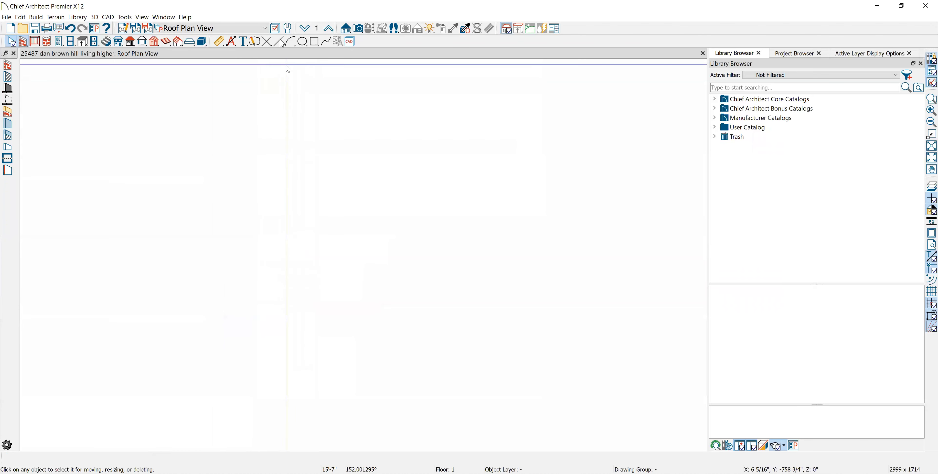
- Switch to the Working Plan View and delete the site plan with its terrain and elevation points
left_click(265, 28)
left_click(224, 50)
scroll(305, 142, "down", 10)
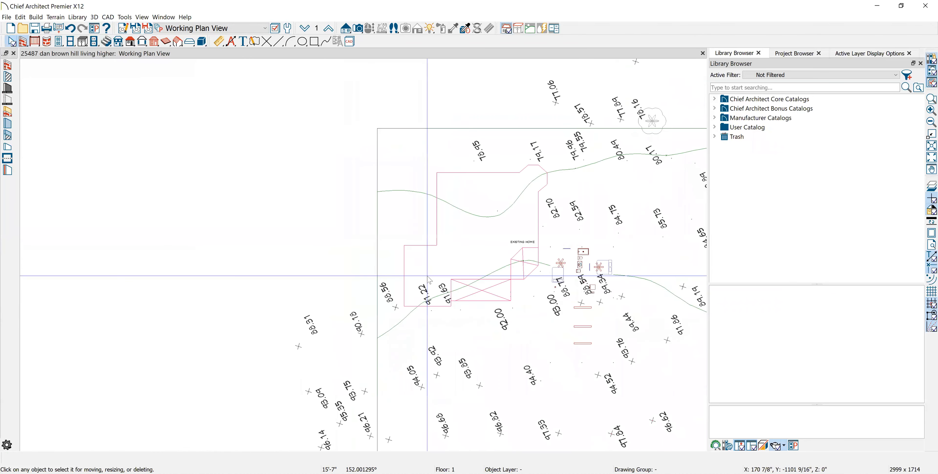
left_click_drag(582, 414, 320, 147)
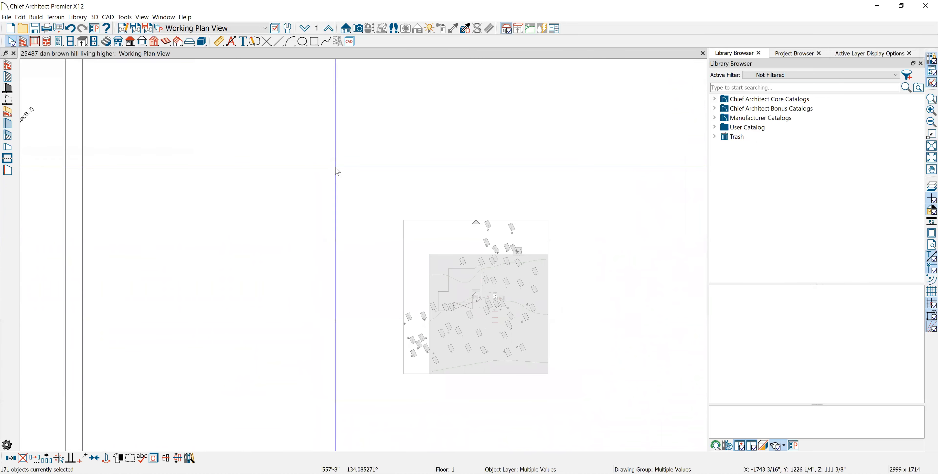
key("Delete")
- Delete the remaining survey sheet and site drawing lying far from the plan's centre
scroll(460, 222, "down", 7)
middle_click_drag(458, 232, 457, 222)
scroll(458, 222, "down", 3)
scroll(459, 226, "down", 4)
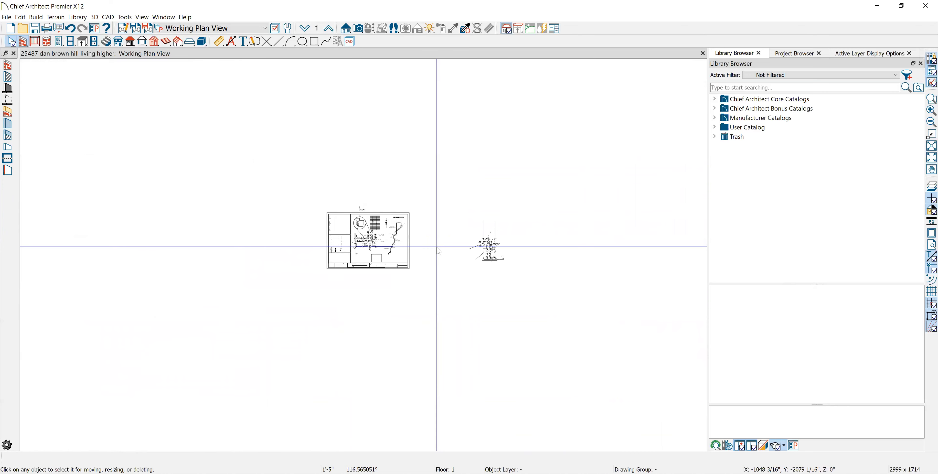
scroll(439, 251, "down", 2)
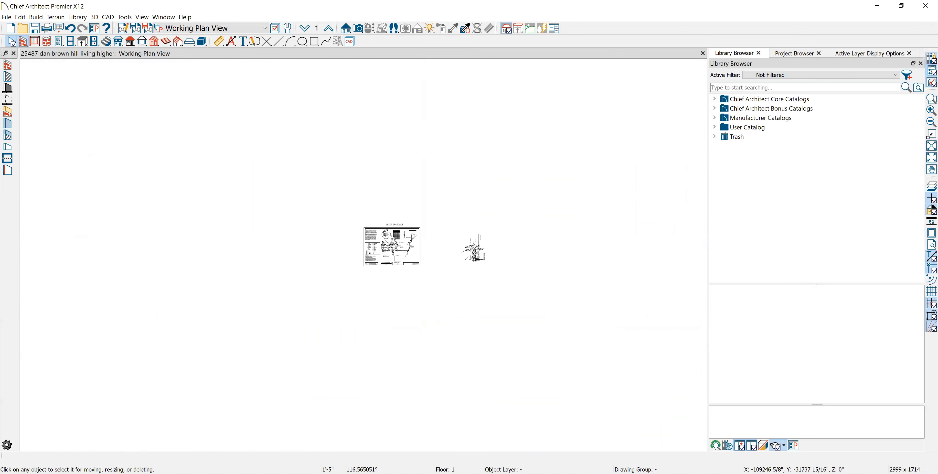
left_click_drag(625, 328, 157, 109)
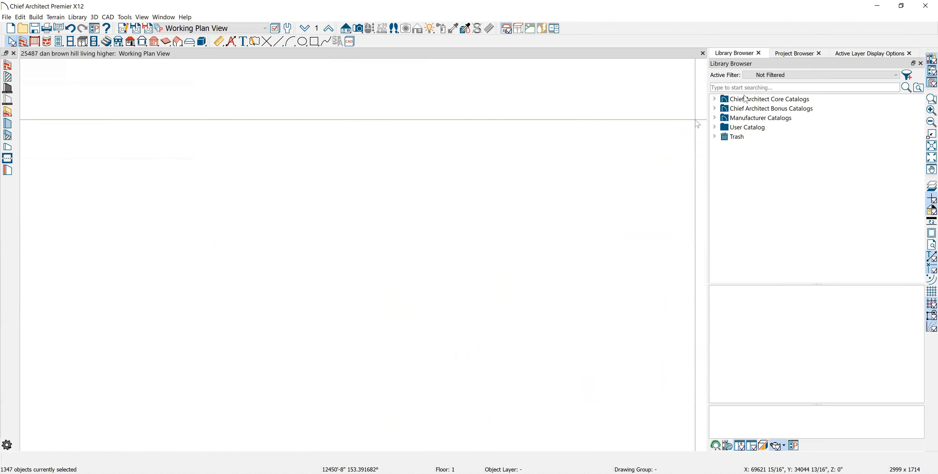
- Open the Detail 1 CAD detail from the project's CAD Details to inspect its contents, and close it
left_click(715, 100)
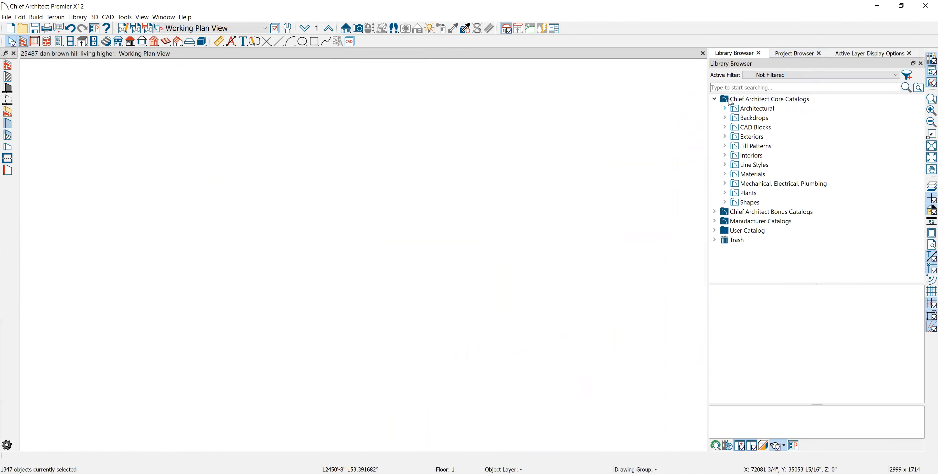
left_click(795, 53)
left_click(725, 84)
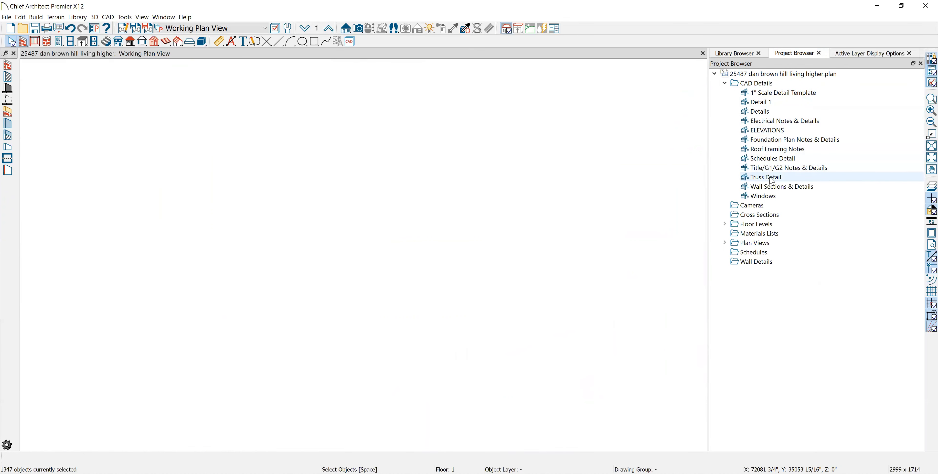
left_click(755, 105)
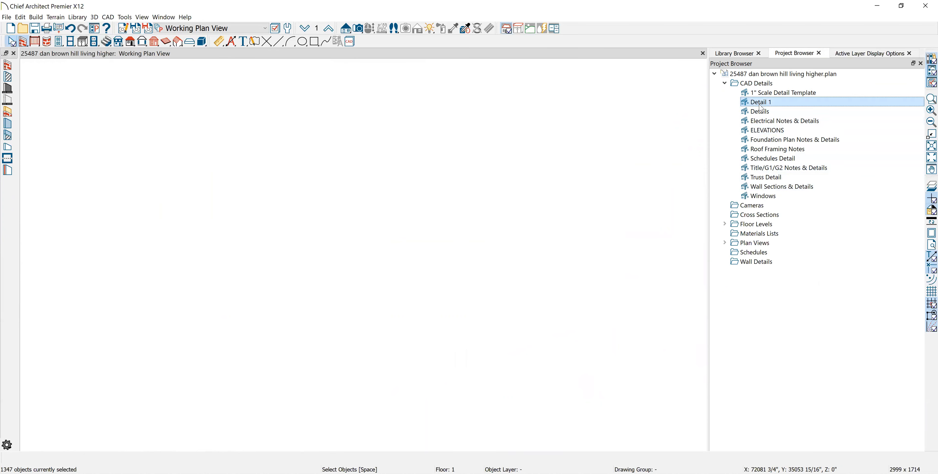
double_click(784, 105)
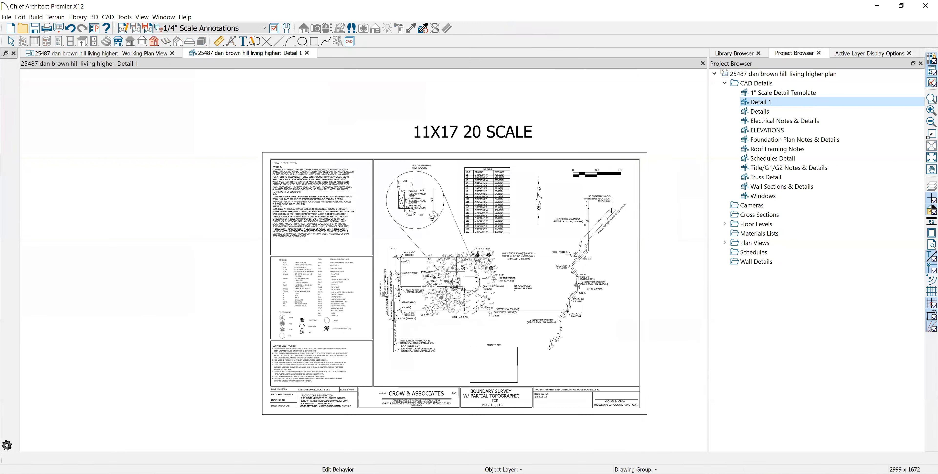
left_click(307, 53)
- Delete the Detail 1 CAD detail from the project and confirm the deletion
left_click(772, 103)
right_click(772, 104)
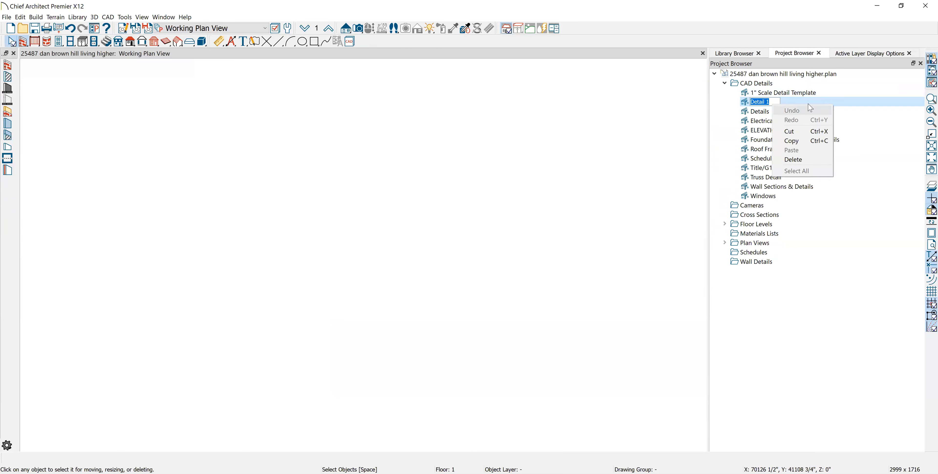
left_click(786, 98)
right_click(787, 103)
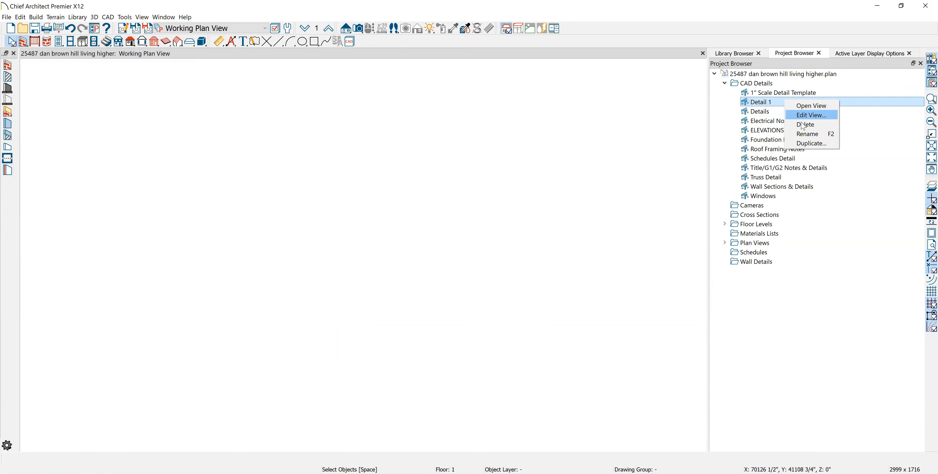
left_click(775, 123)
key("Delete")
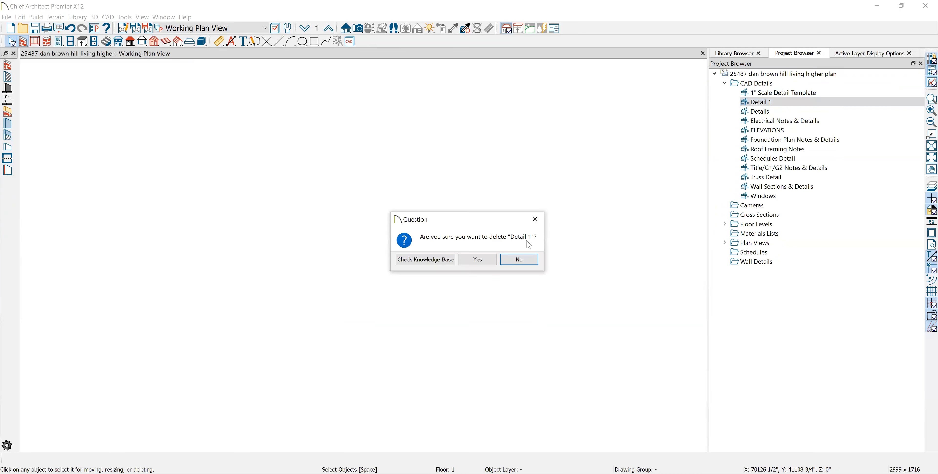
left_click(477, 260)
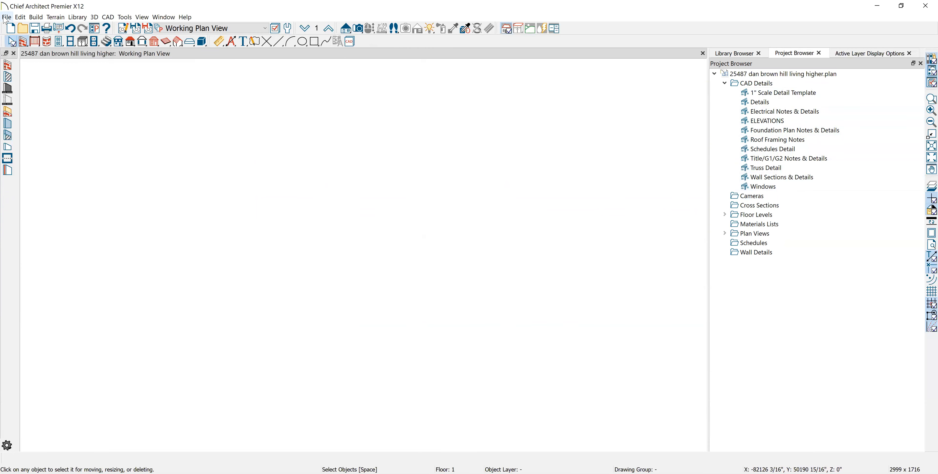
- Save the cleared plan as a template named "1 31 2021 template", set as the default for imperial plans with no deletion options
left_click(6, 17)
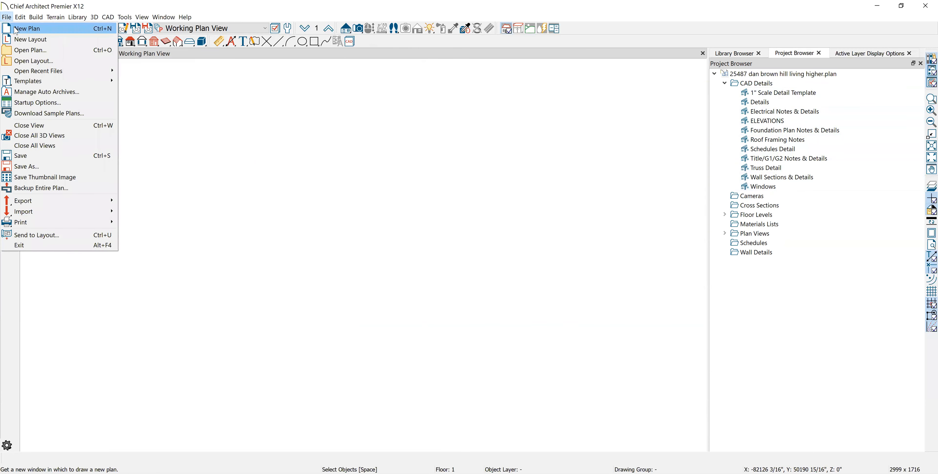
mouse_move(64, 83)
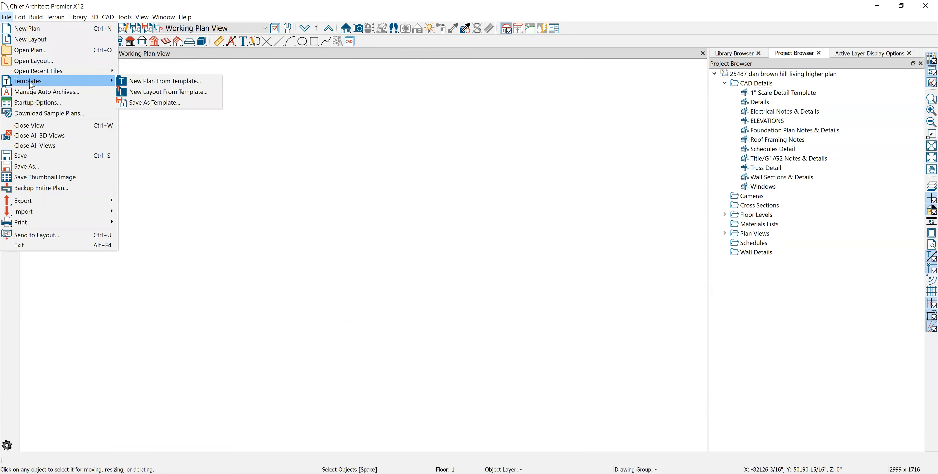
left_click(162, 103)
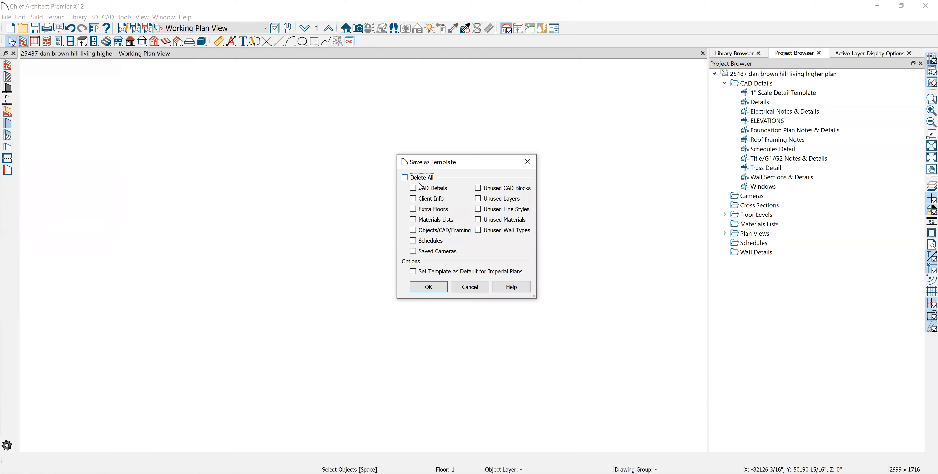
left_click(414, 271)
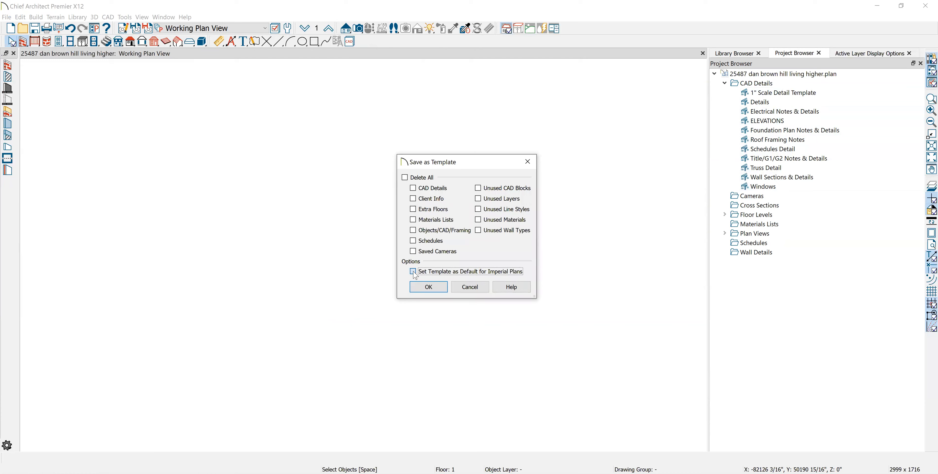
left_click(440, 288)
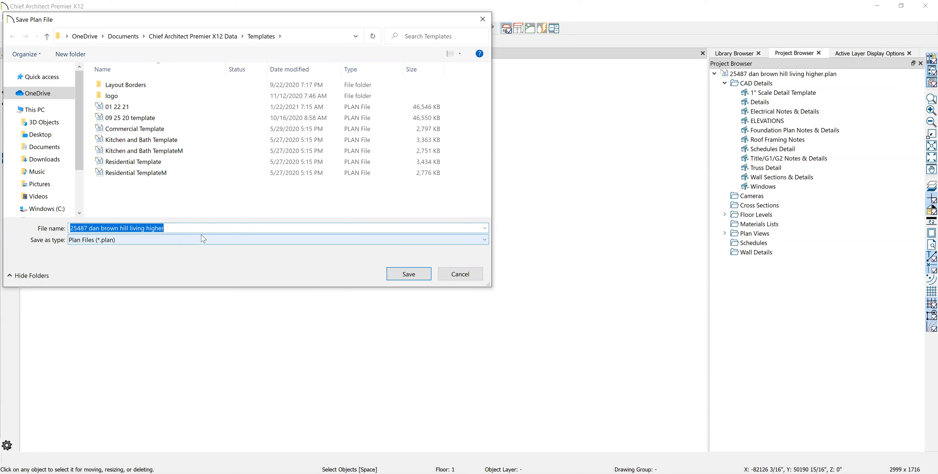
type("1 31 2021 template")
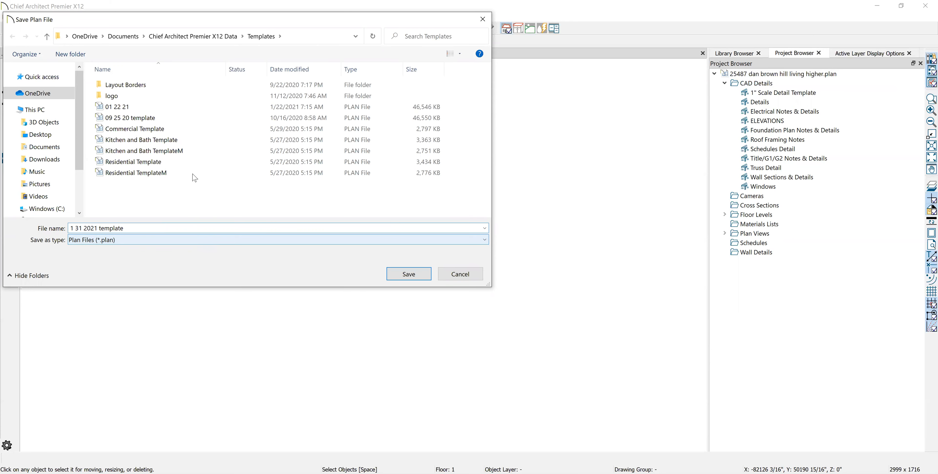
left_click(401, 276)
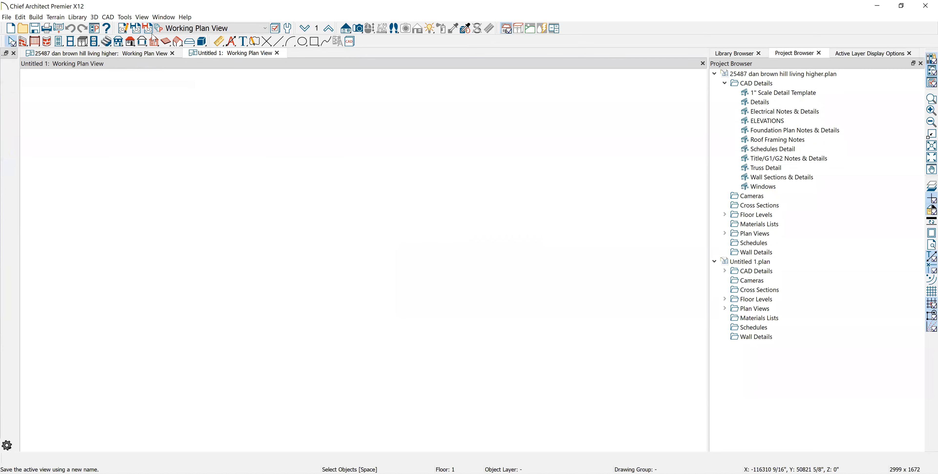
- Review the selected defaults and layer set in the Working Plan View specification of the new untitled plan
left_click(147, 29)
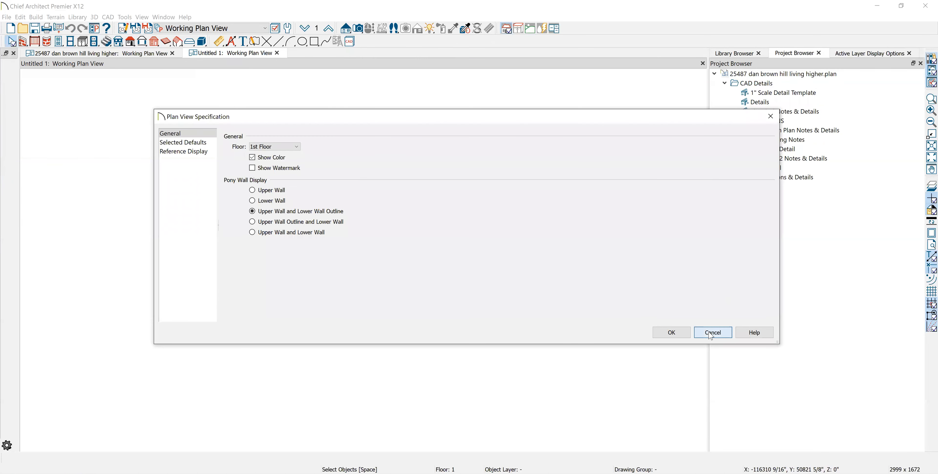
left_click(711, 334)
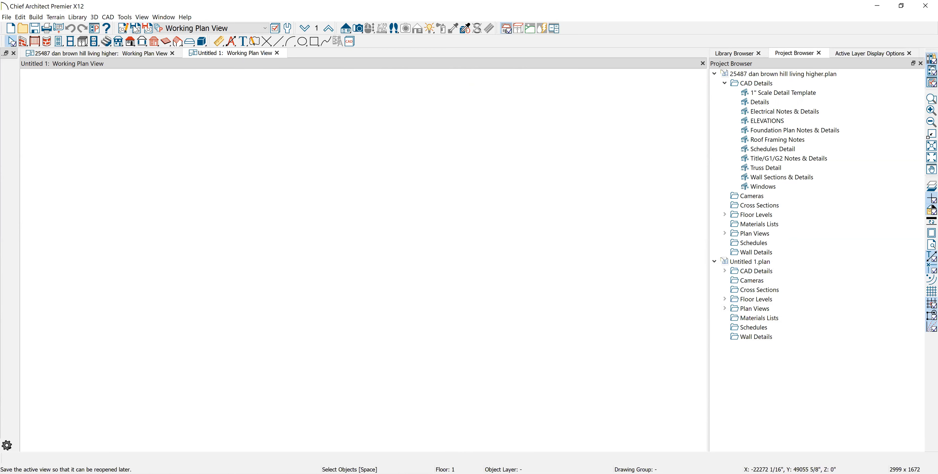
left_click(124, 30)
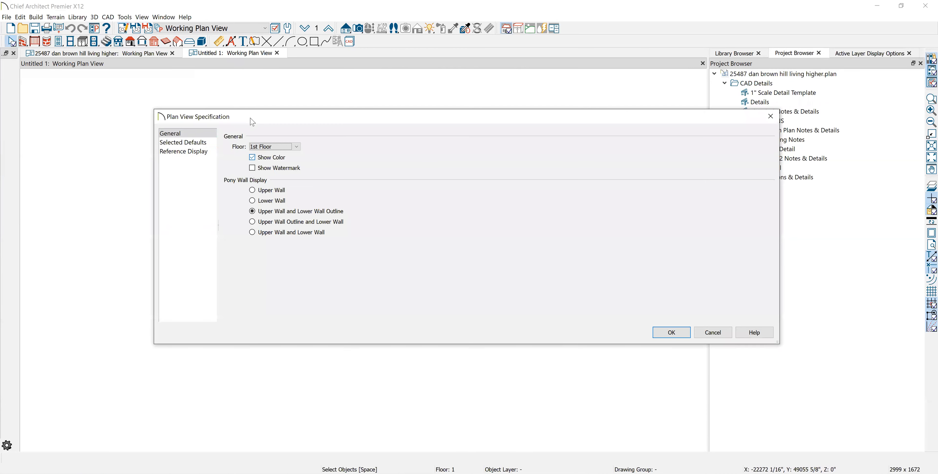
left_click(184, 151)
left_click(203, 143)
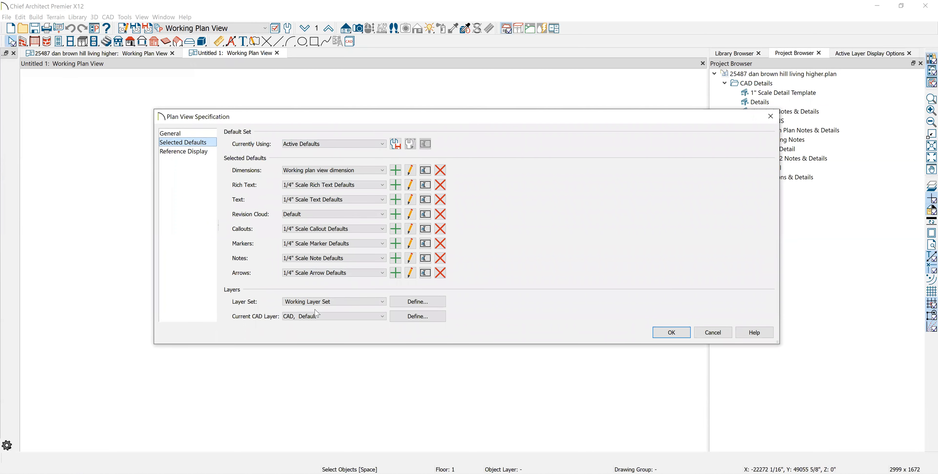
left_click(680, 338)
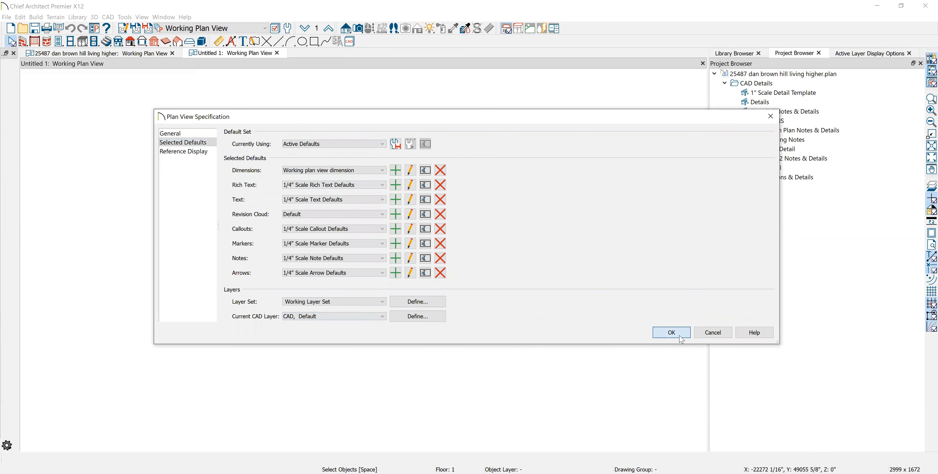